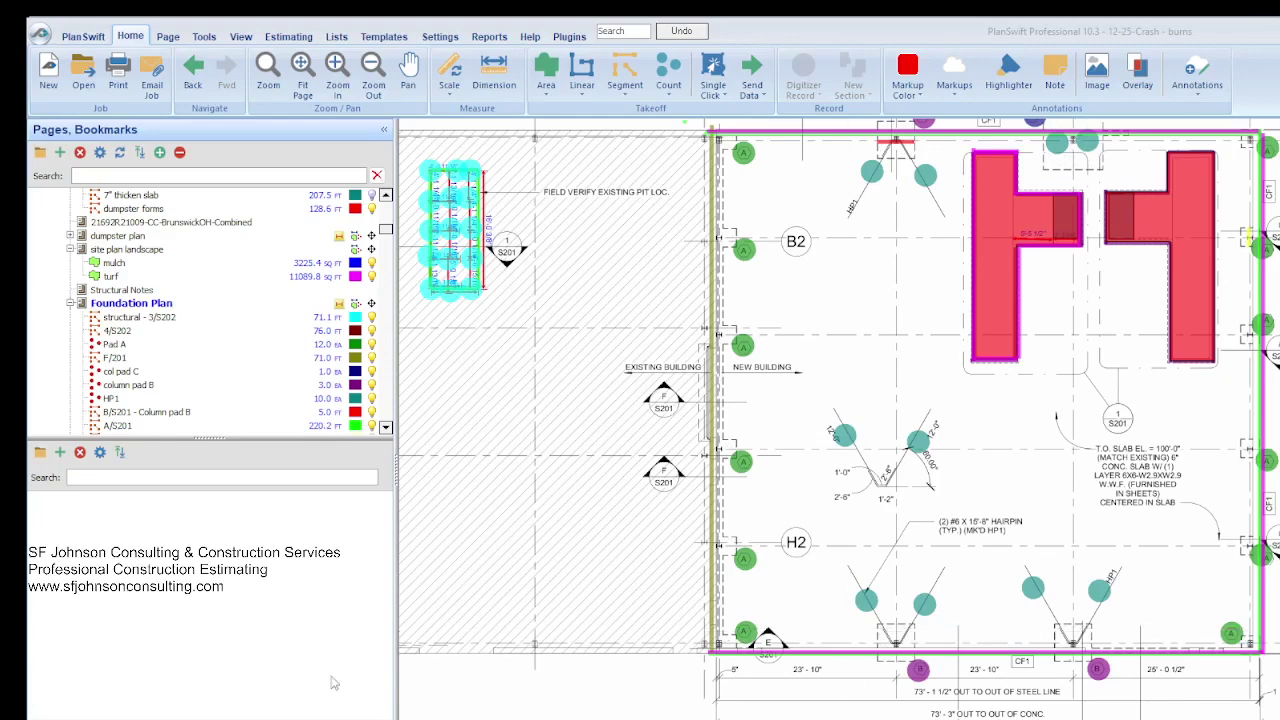
Step: Select the B/S201 - Column pad B takeoff and zoom around the new building pads
{"action": "left_click", "coordinate": [372, 411]}
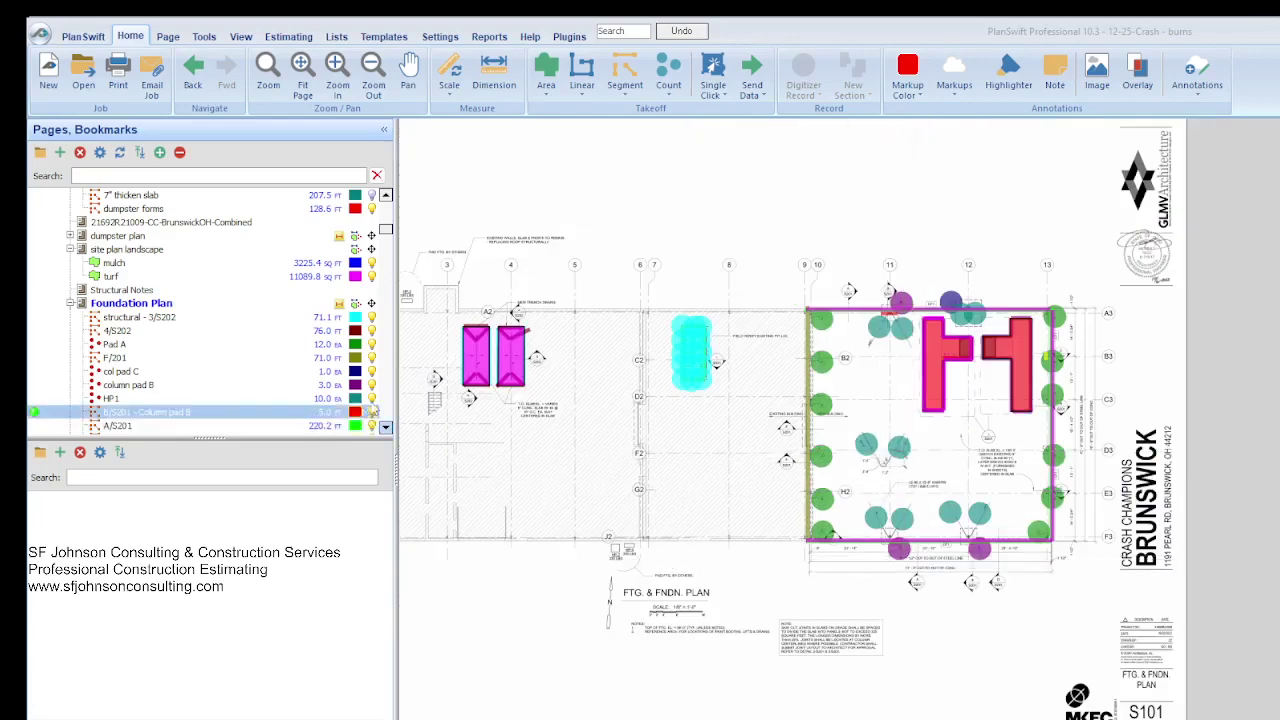
{"action": "scroll", "coordinate": [430, 359], "scroll_direction": "up", "scroll_amount": 3}
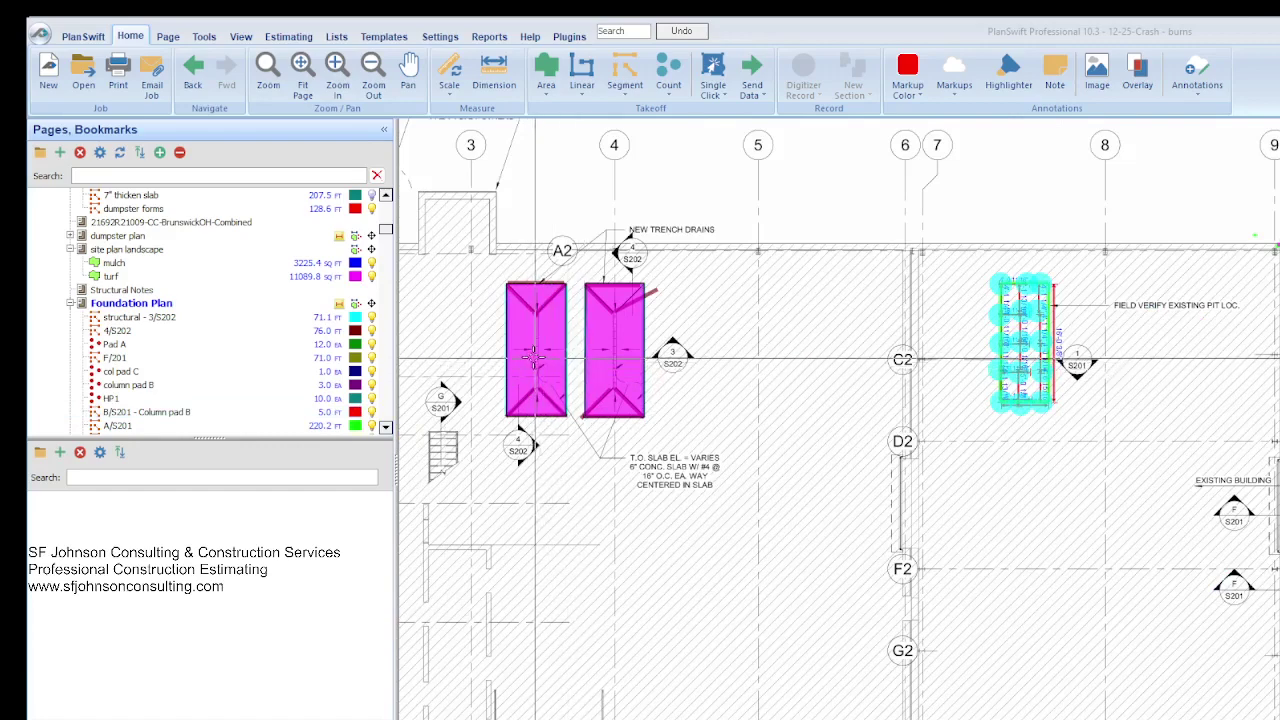
{"action": "scroll", "coordinate": [510, 357], "scroll_direction": "down", "scroll_amount": 2}
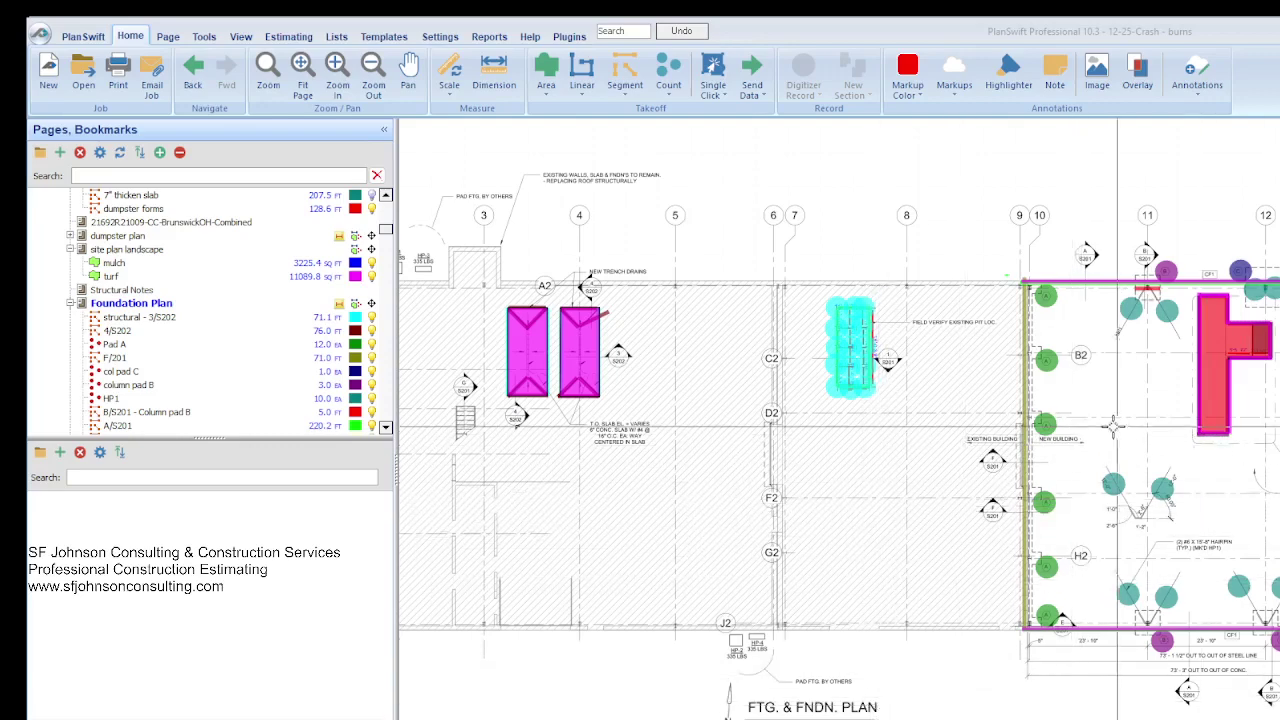
{"action": "scroll", "coordinate": [1114, 427], "scroll_direction": "up", "scroll_amount": 1}
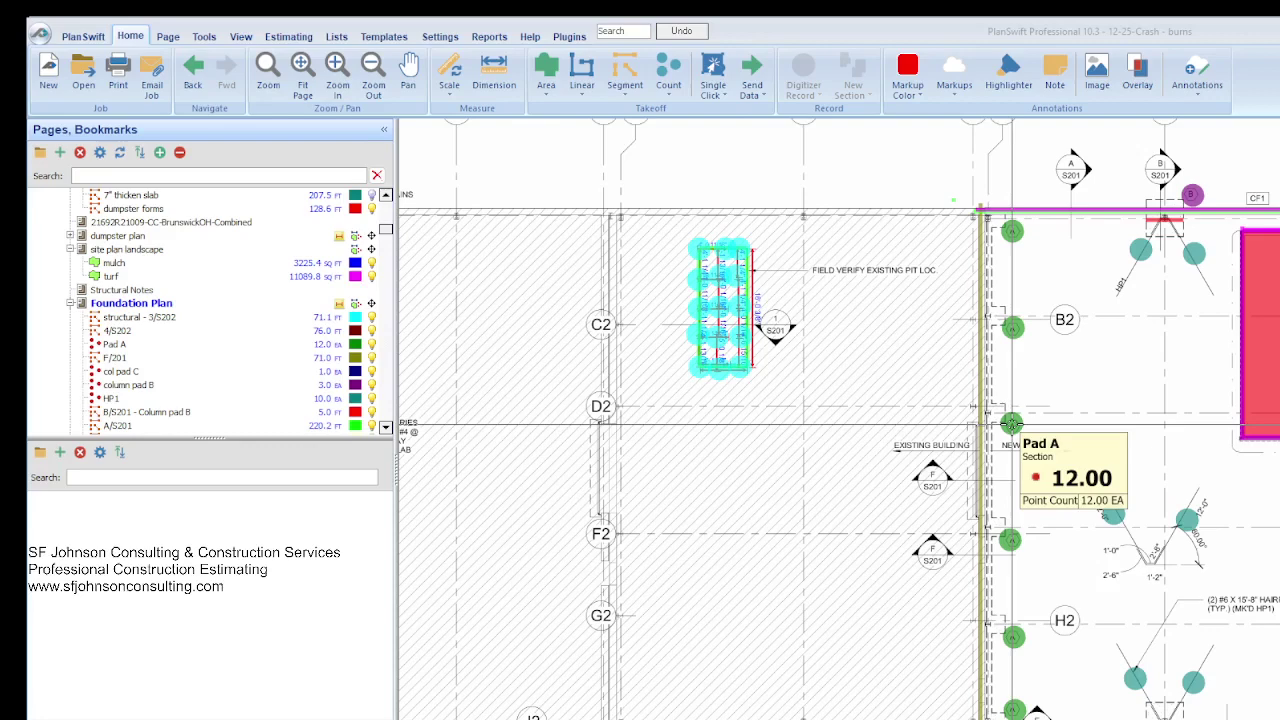
{"action": "scroll", "coordinate": [970, 338], "scroll_direction": "down", "scroll_amount": 3}
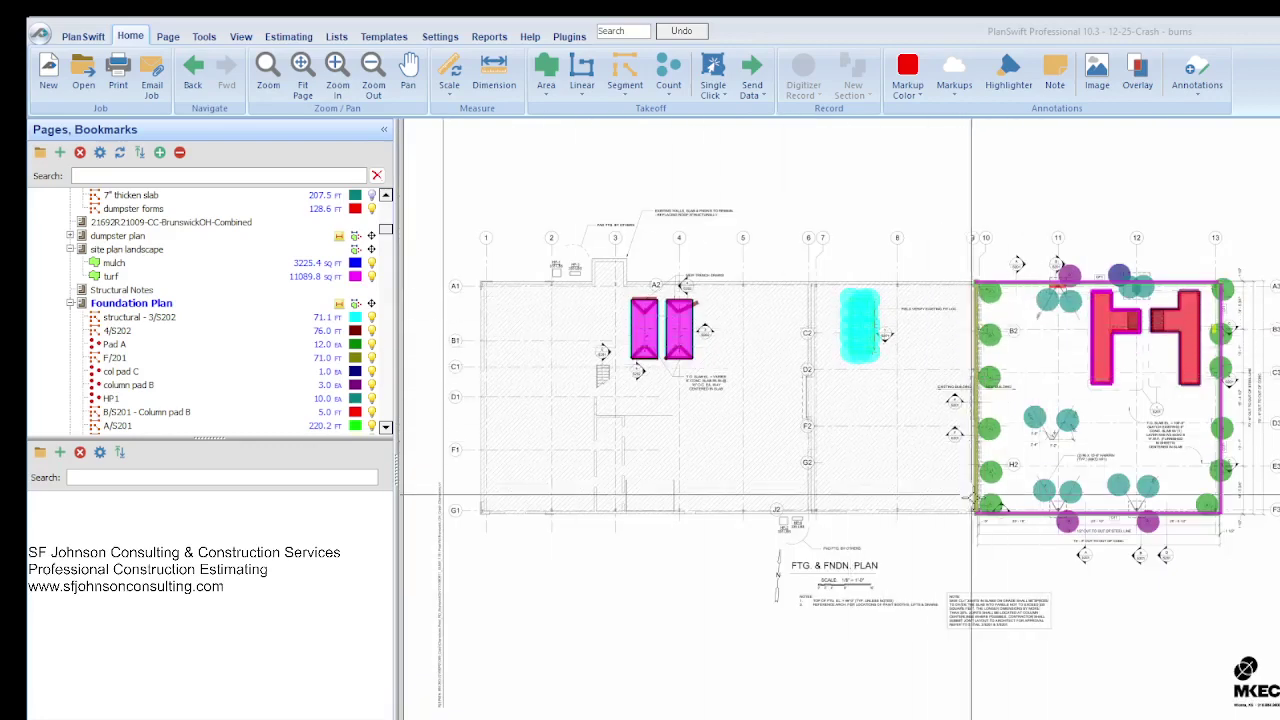
{"action": "scroll", "coordinate": [1092, 350], "scroll_direction": "up", "scroll_amount": 3}
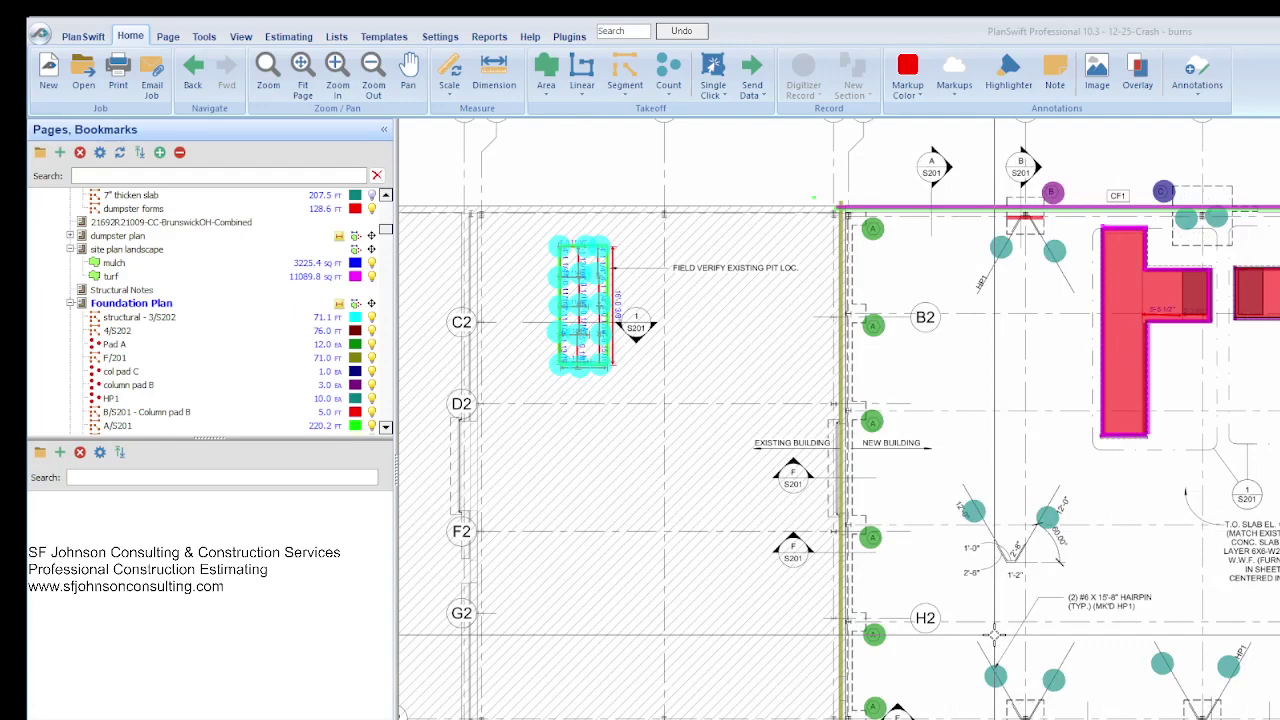
{"action": "scroll", "coordinate": [1227, 641], "scroll_direction": "down", "scroll_amount": 1}
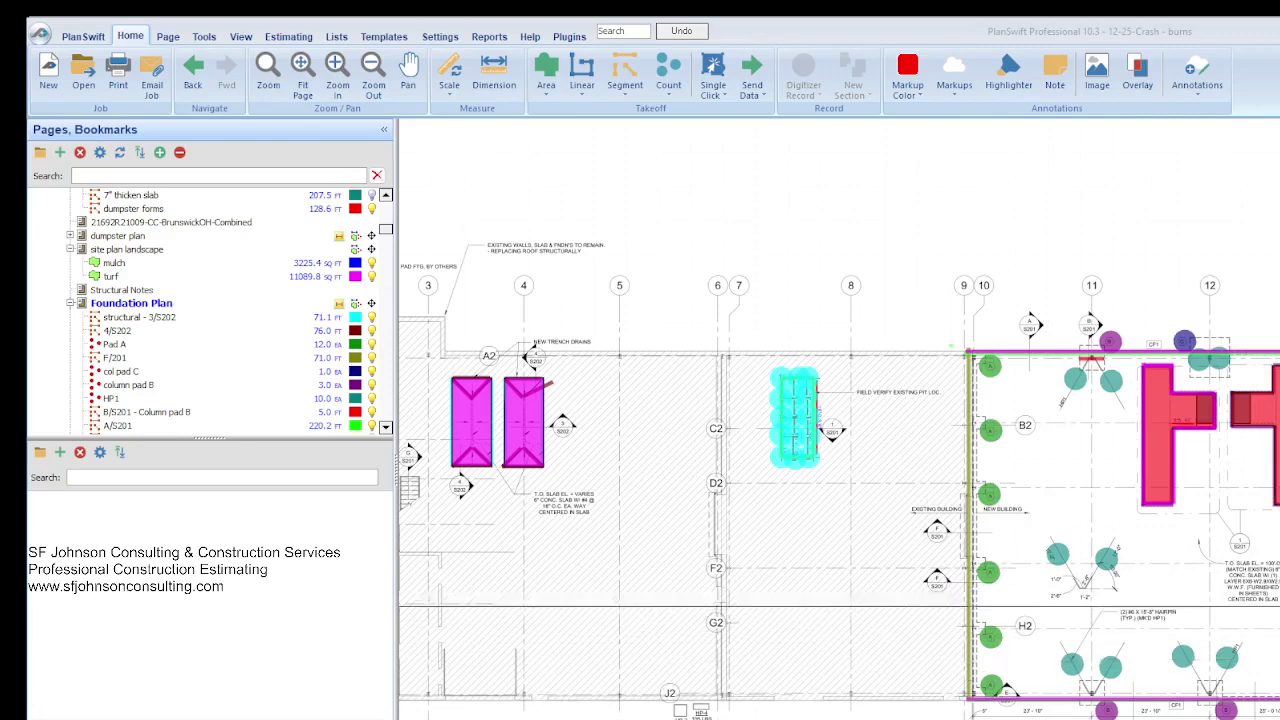
{"action": "scroll", "coordinate": [1053, 460], "scroll_direction": "up", "scroll_amount": 3}
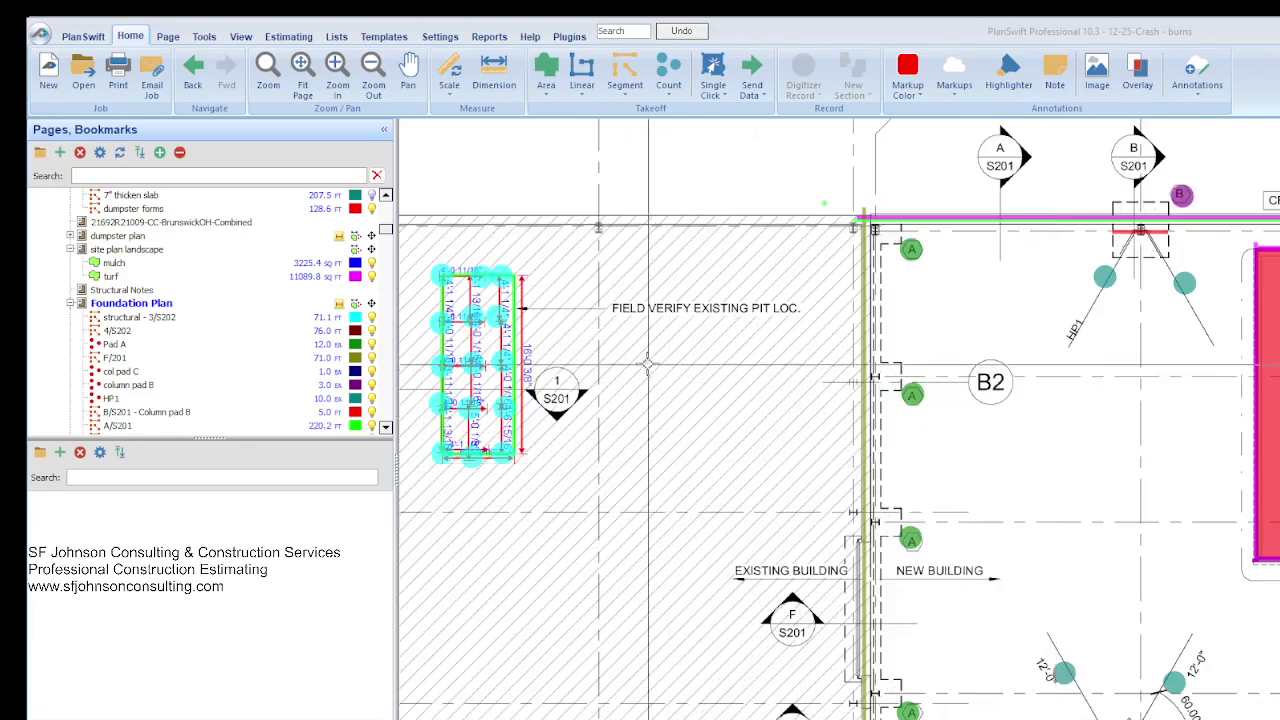
{"action": "scroll", "coordinate": [684, 366], "scroll_direction": "down", "scroll_amount": 2}
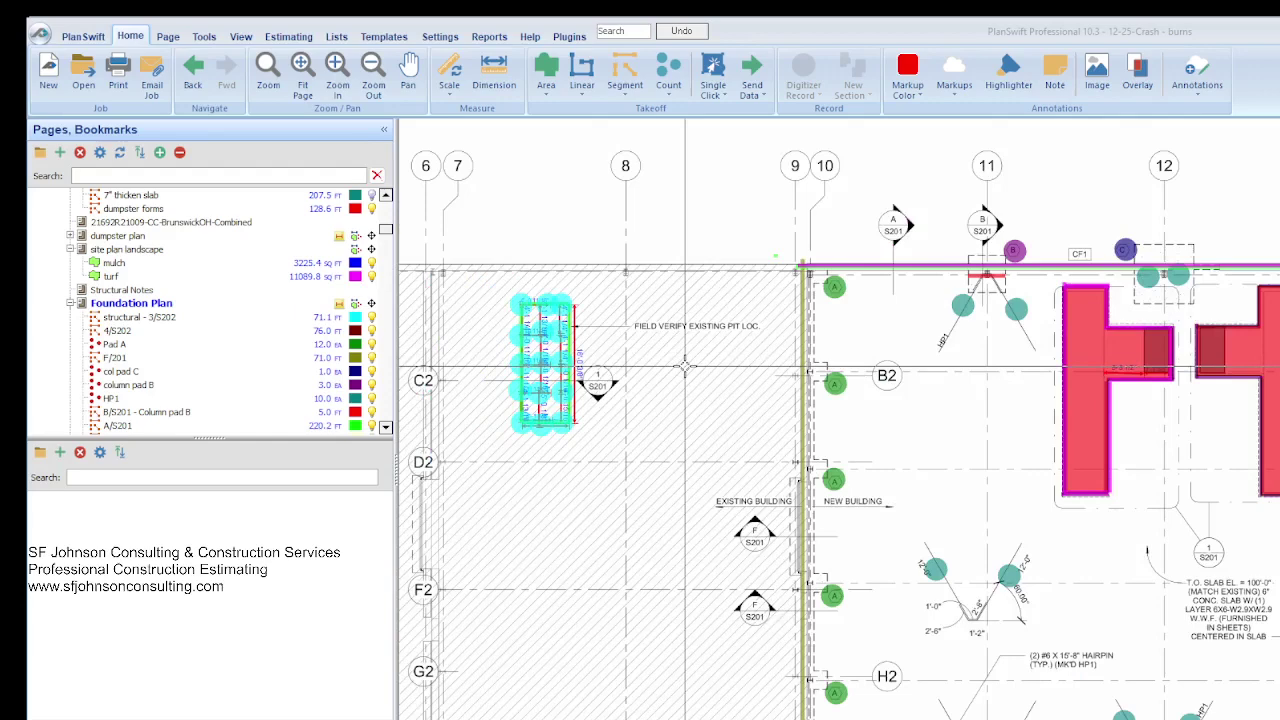
{"action": "scroll", "coordinate": [617, 238], "scroll_direction": "up", "scroll_amount": 2}
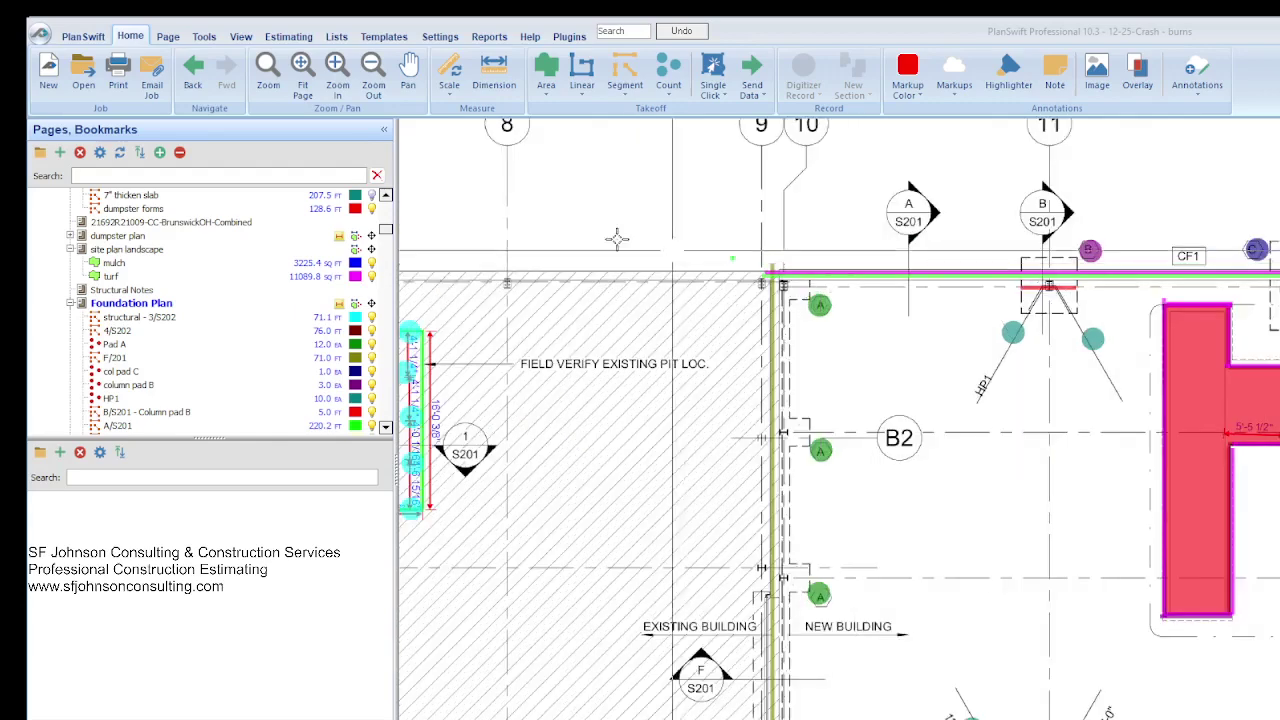
{"action": "scroll", "coordinate": [938, 218], "scroll_direction": "up", "scroll_amount": 2}
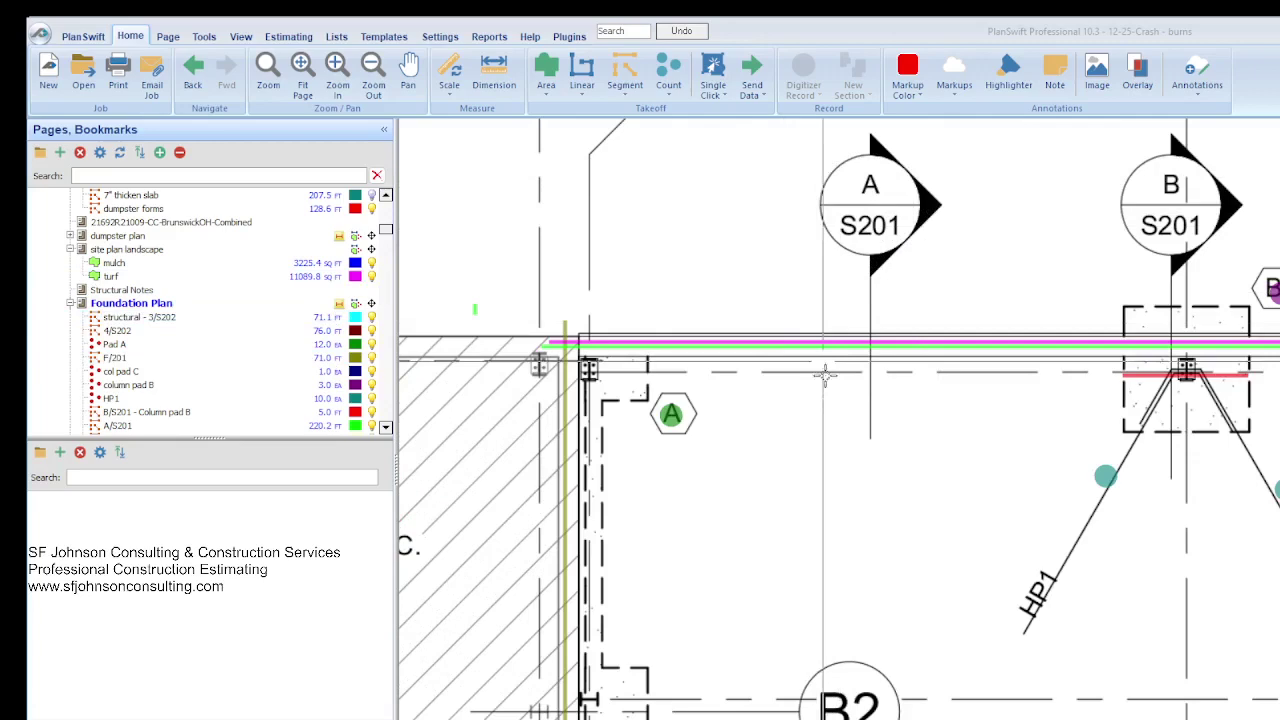
{"action": "scroll", "coordinate": [760, 365], "scroll_direction": "down", "scroll_amount": 2}
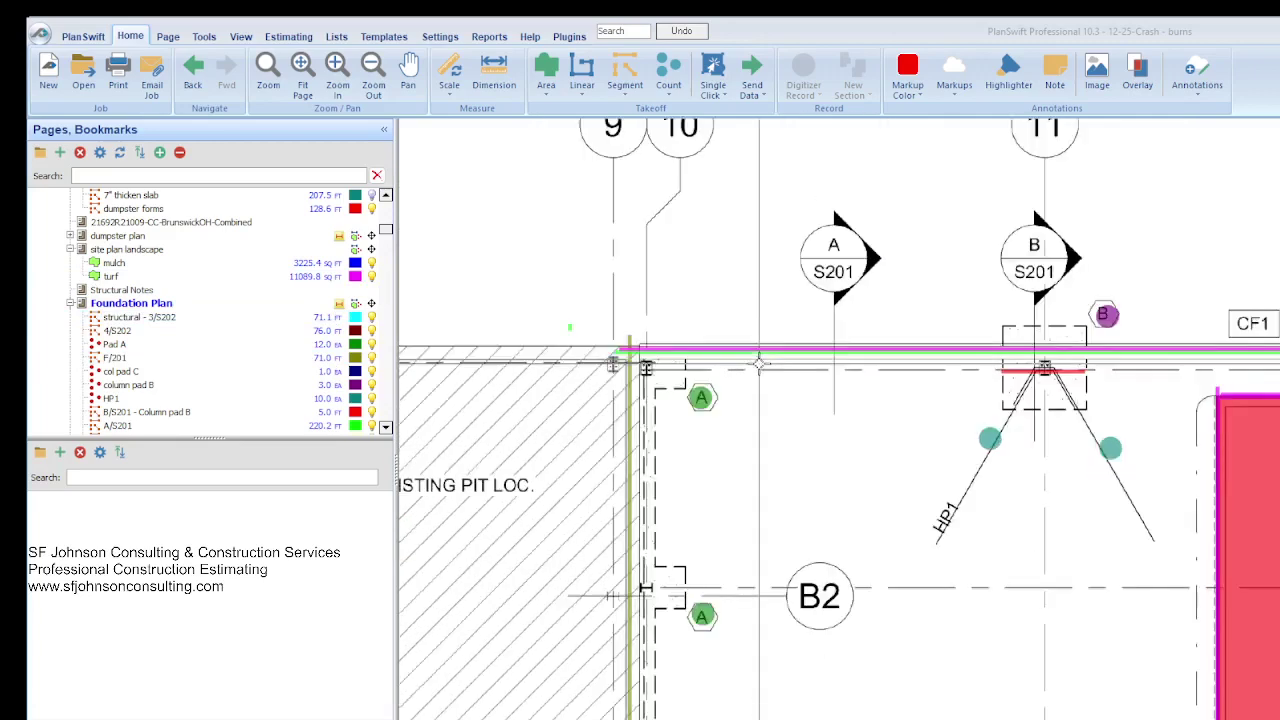
{"action": "scroll", "coordinate": [760, 365], "scroll_direction": "down", "scroll_amount": 2}
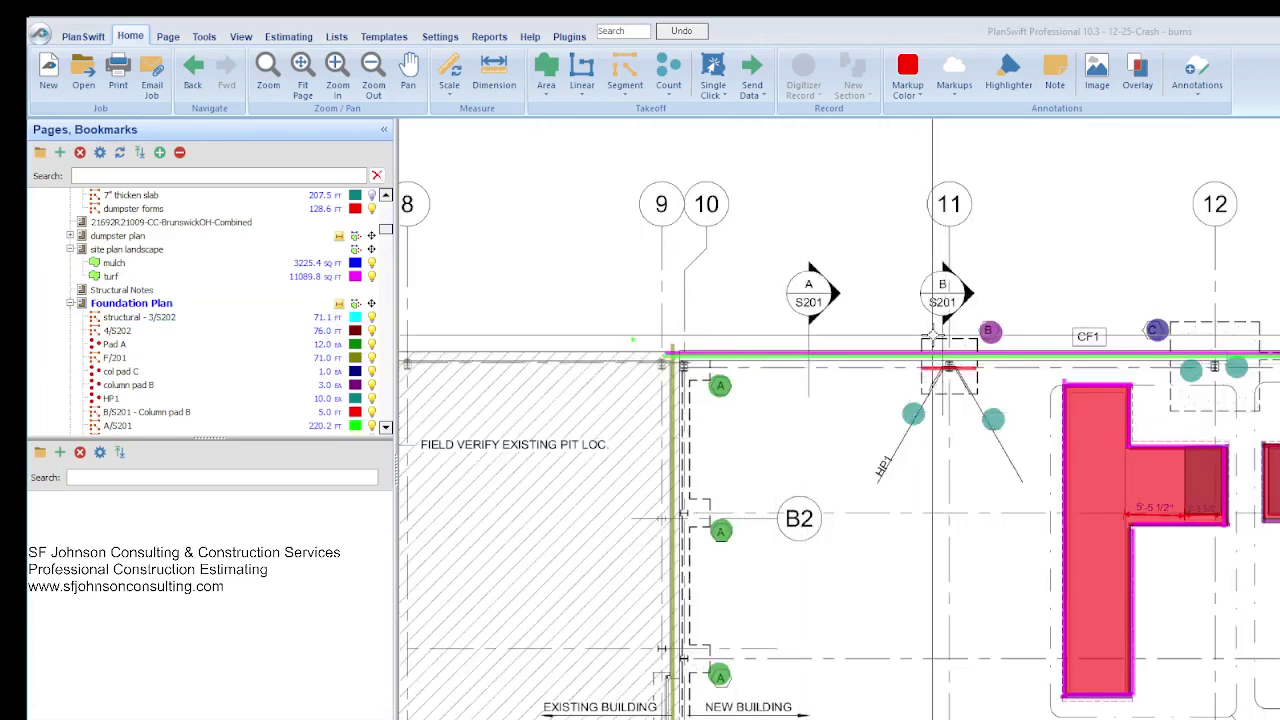
{"action": "scroll", "coordinate": [935, 338], "scroll_direction": "down", "scroll_amount": 3}
{"action": "scroll", "coordinate": [800, 452], "scroll_direction": "up", "scroll_amount": 2}
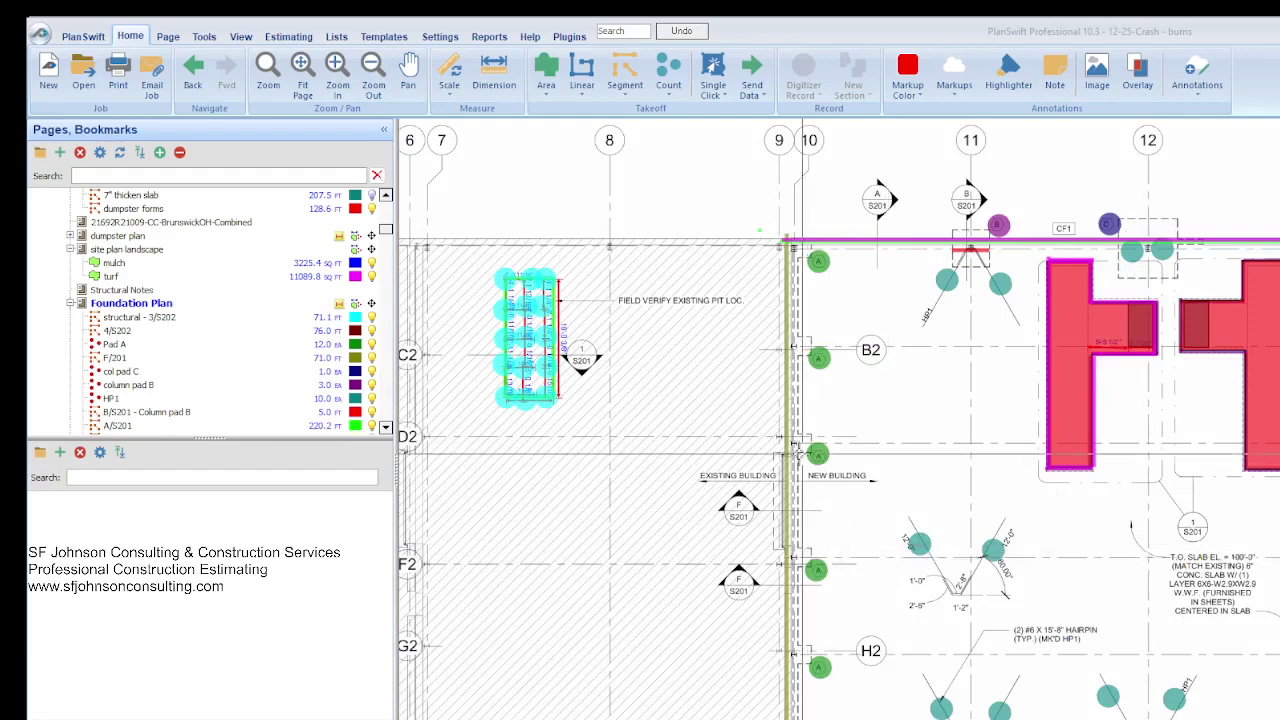
{"action": "scroll", "coordinate": [792, 450], "scroll_direction": "up", "scroll_amount": 1}
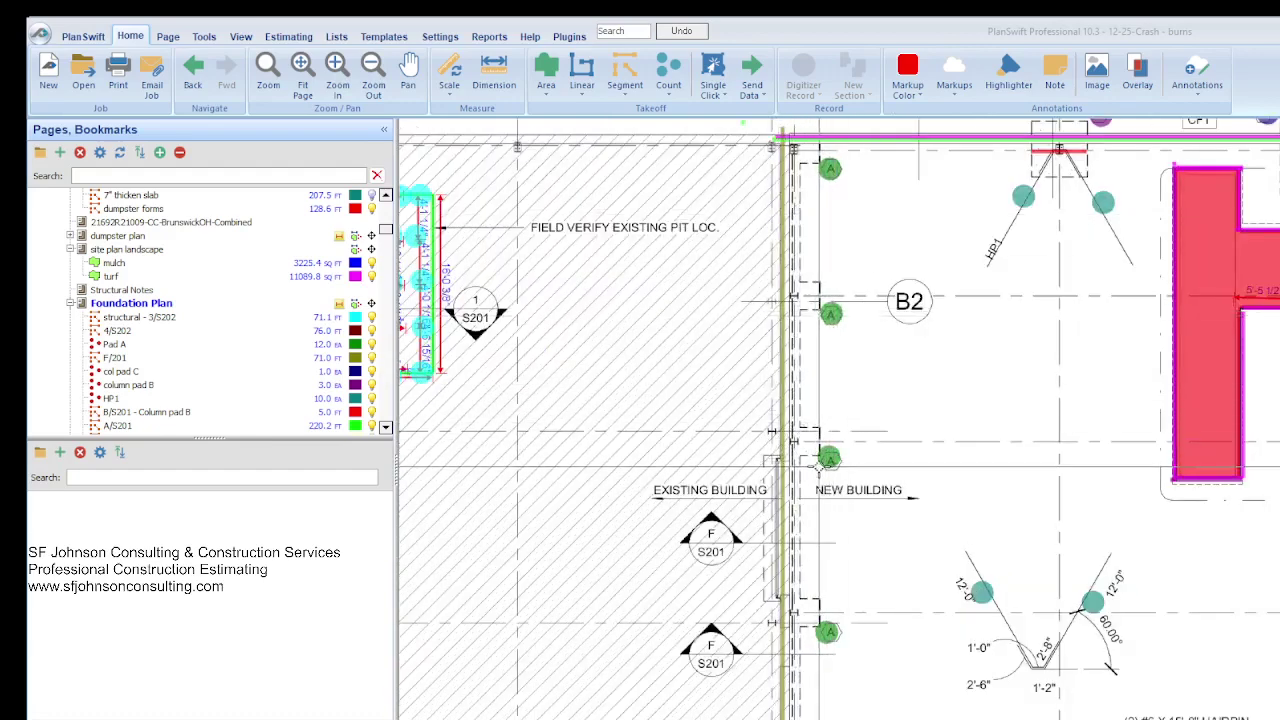
{"action": "scroll", "coordinate": [822, 463], "scroll_direction": "down", "scroll_amount": 1}
{"action": "scroll", "coordinate": [1050, 710], "scroll_direction": "up", "scroll_amount": 1}
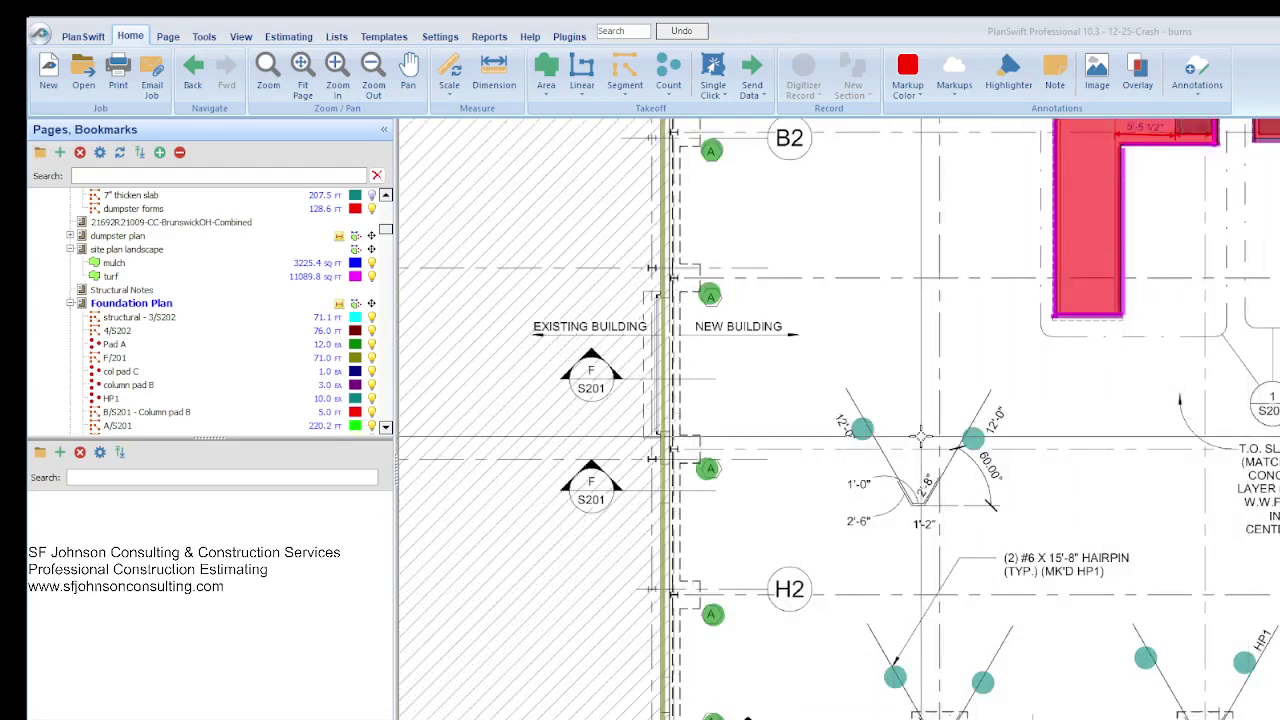
{"action": "scroll", "coordinate": [921, 435], "scroll_direction": "down", "scroll_amount": 1}
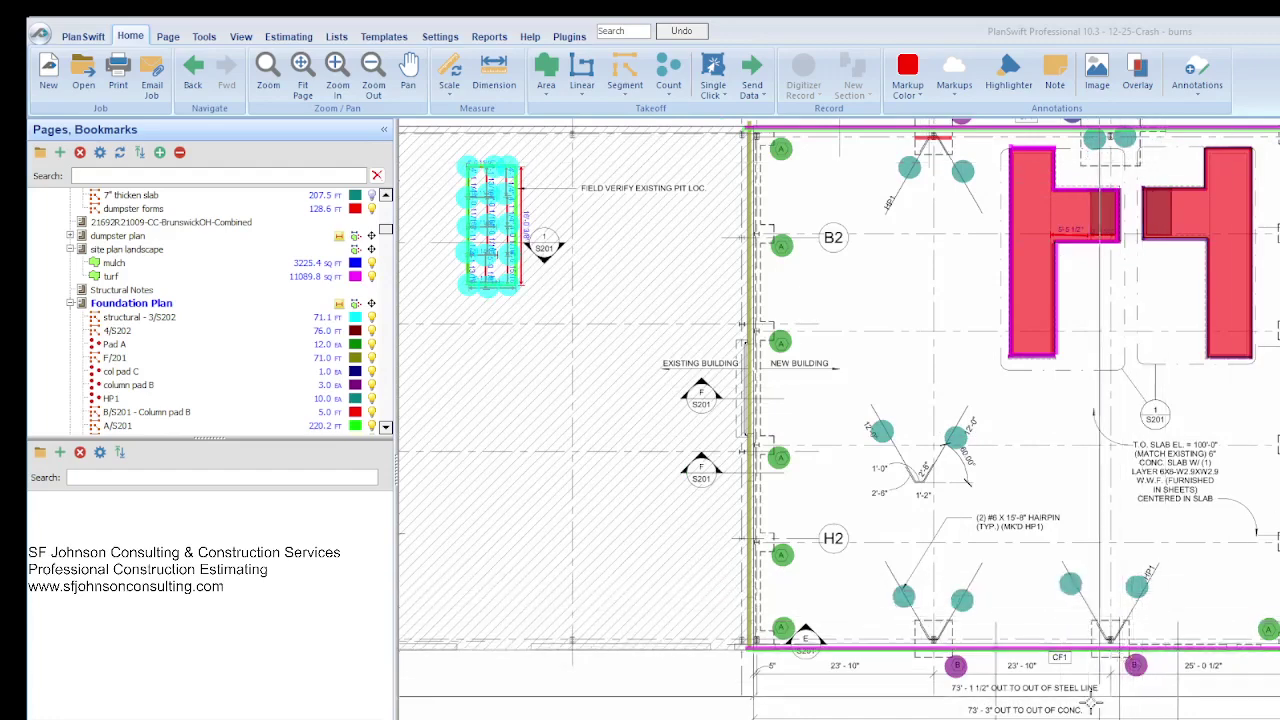
{"action": "scroll", "coordinate": [1075, 422], "scroll_direction": "down", "scroll_amount": 1}
{"action": "scroll", "coordinate": [983, 340], "scroll_direction": "up", "scroll_amount": 1}
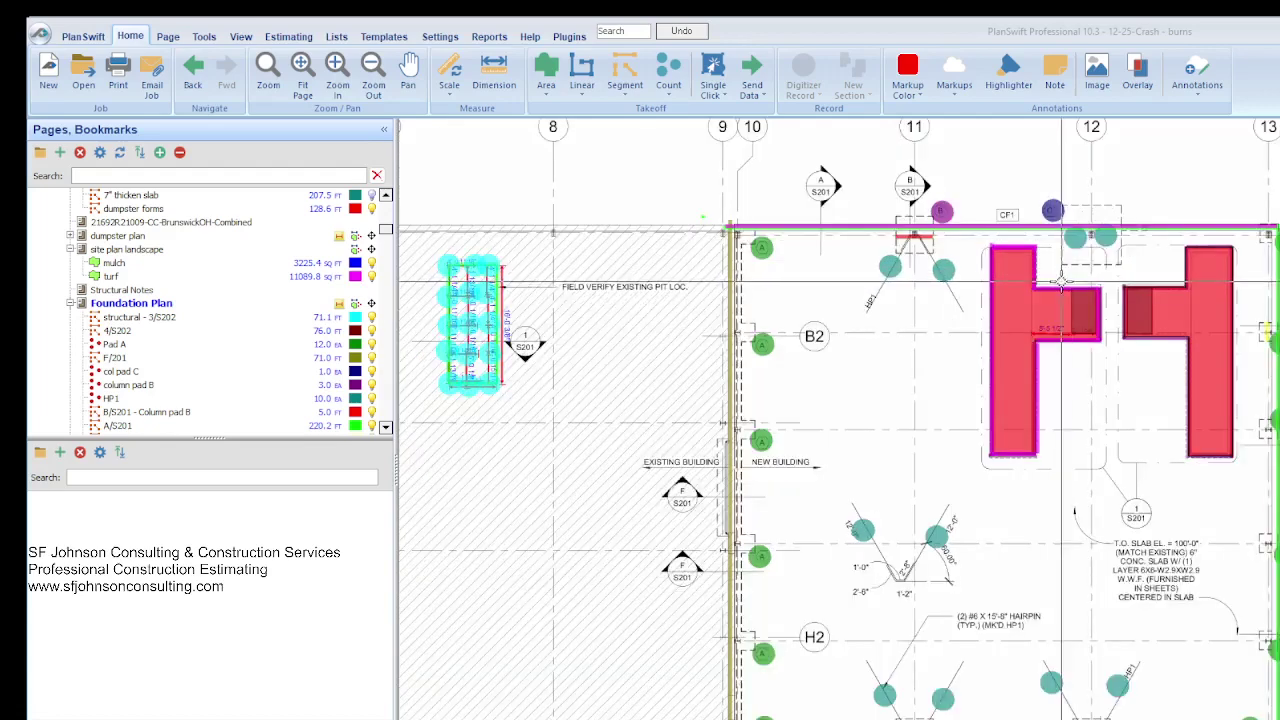
{"action": "scroll", "coordinate": [1205, 311], "scroll_direction": "up", "scroll_amount": 1}
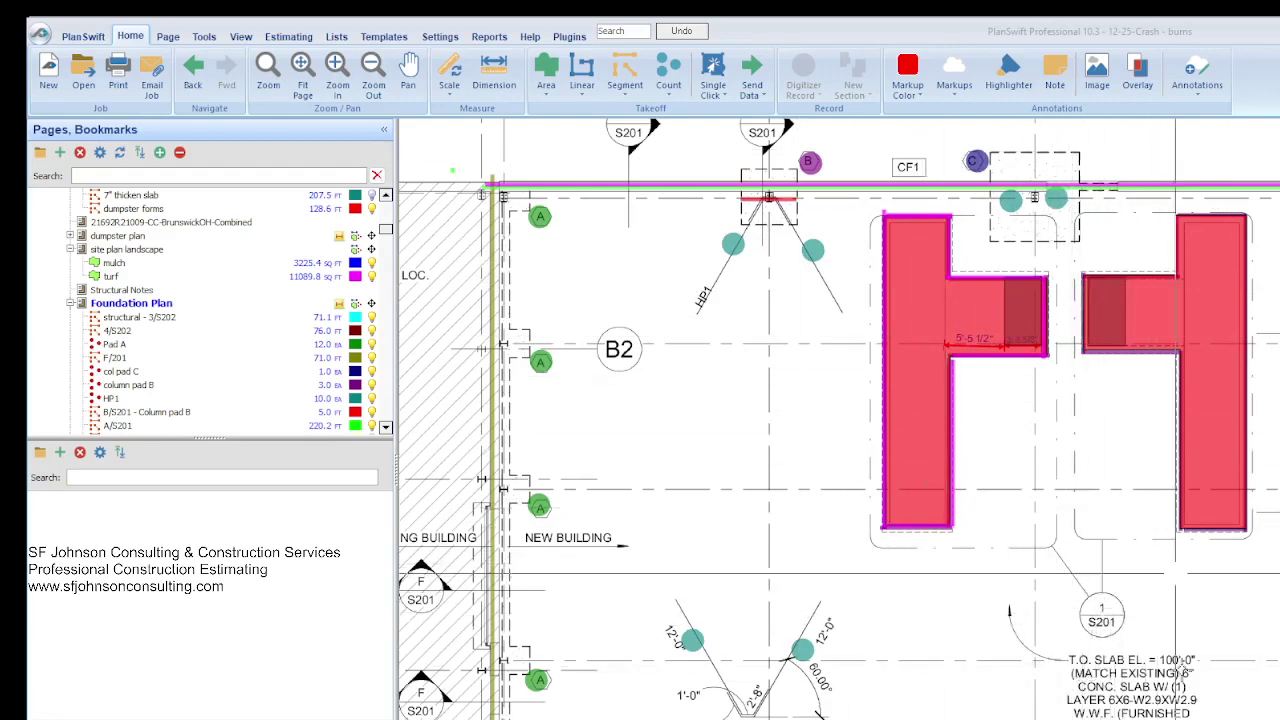
{"action": "scroll", "coordinate": [1062, 465], "scroll_direction": "down", "scroll_amount": 1}
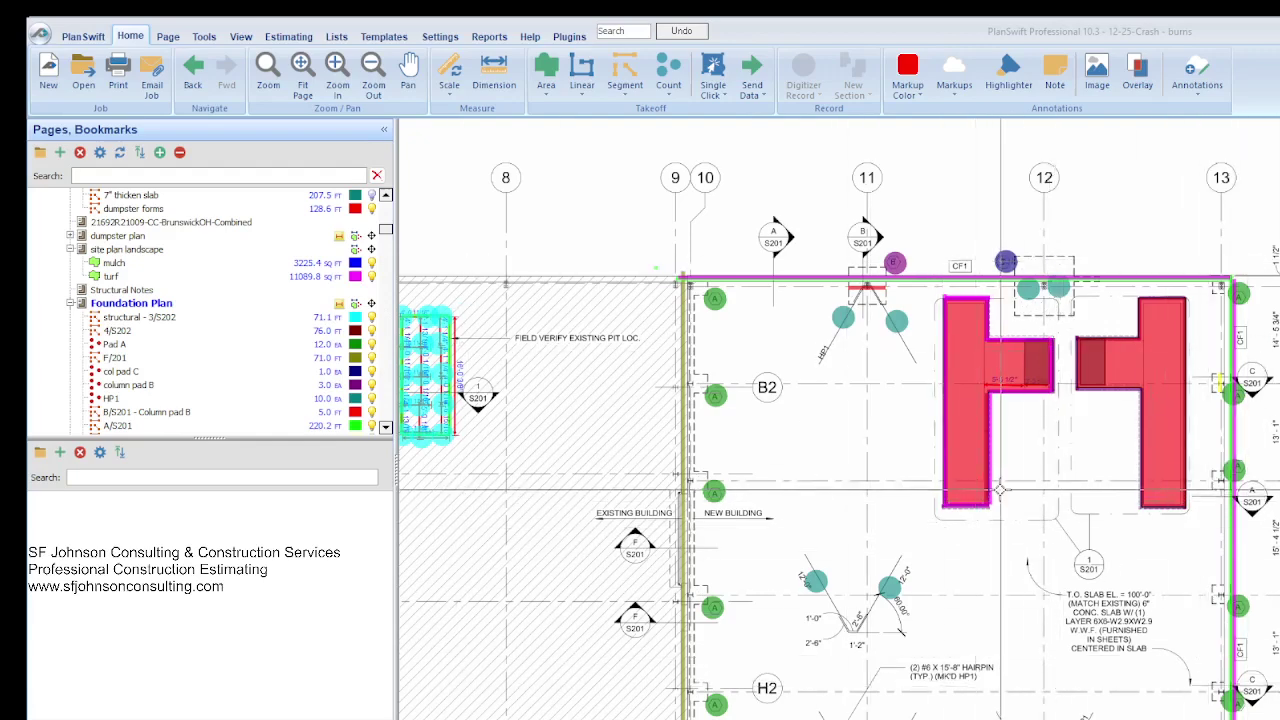
{"action": "scroll", "coordinate": [970, 405], "scroll_direction": "down", "scroll_amount": 1}
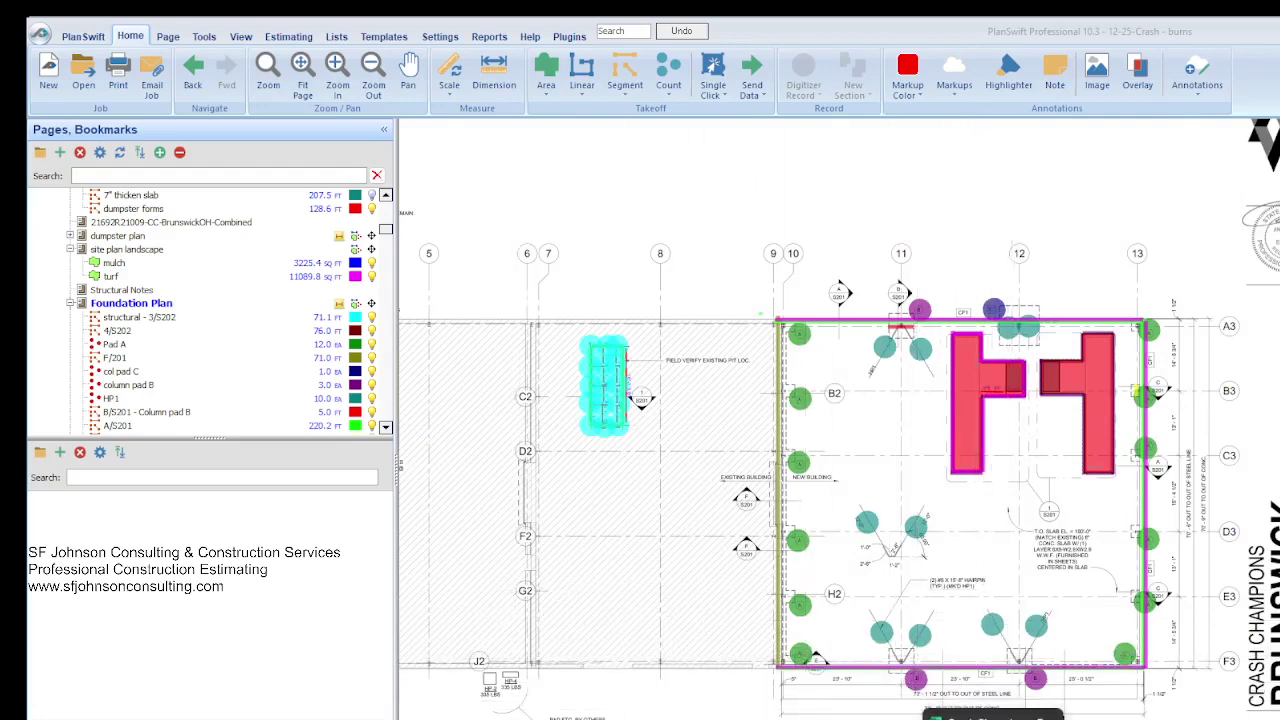
Step: Check the Excel TAKEOFF sheet's foundation and framing items, then switch back to PlanSwift
{"action": "key", "text": "alt+Tab"}
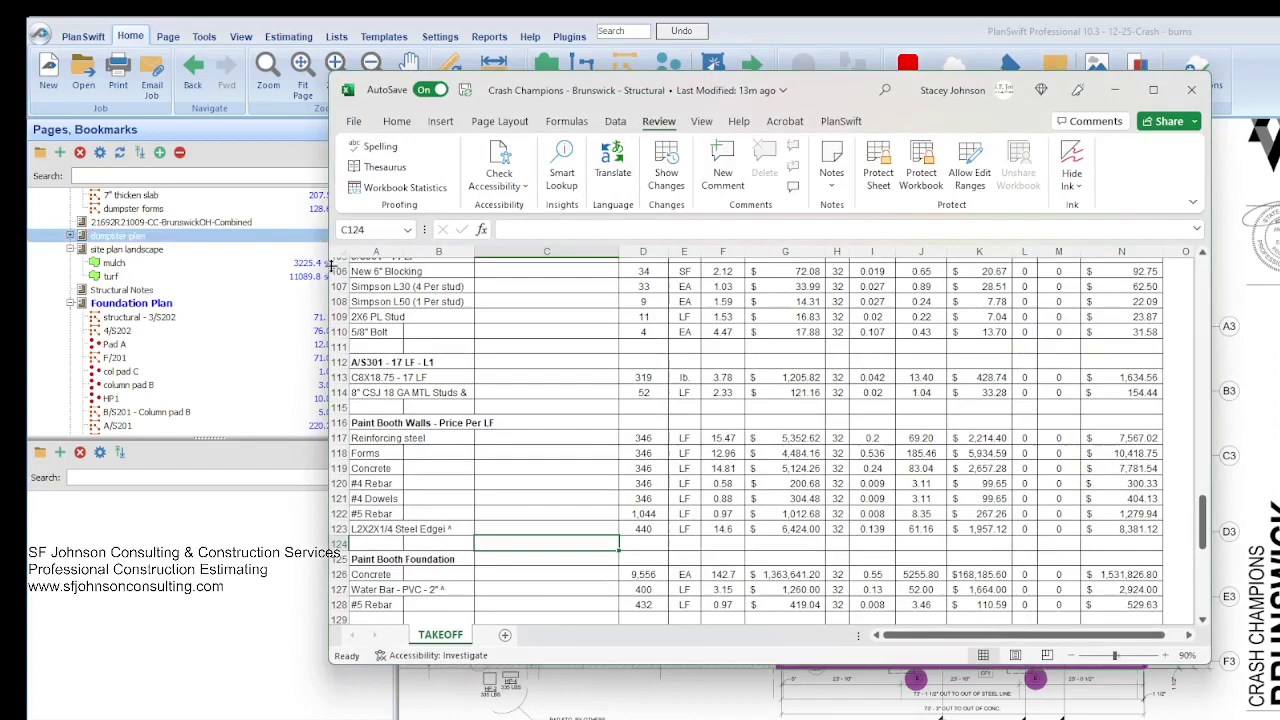
{"action": "scroll", "coordinate": [470, 408], "scroll_direction": "up", "scroll_amount": 13}
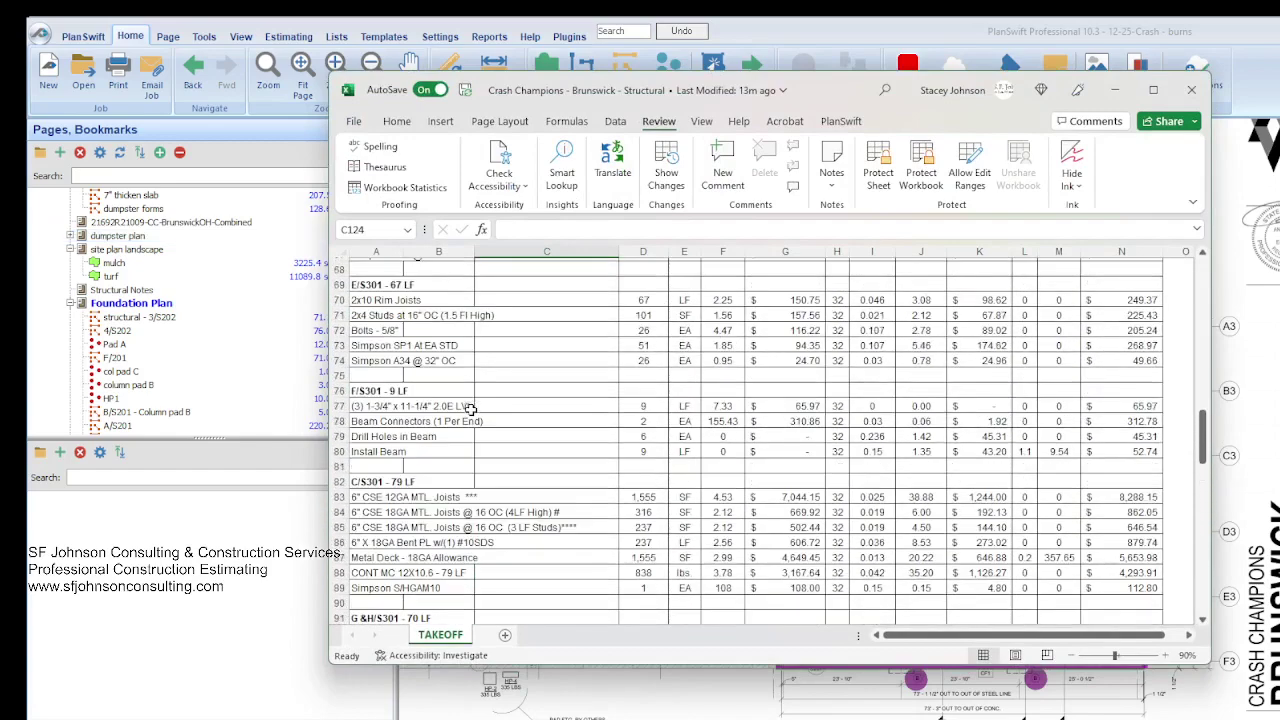
{"action": "scroll", "coordinate": [470, 408], "scroll_direction": "up", "scroll_amount": 10}
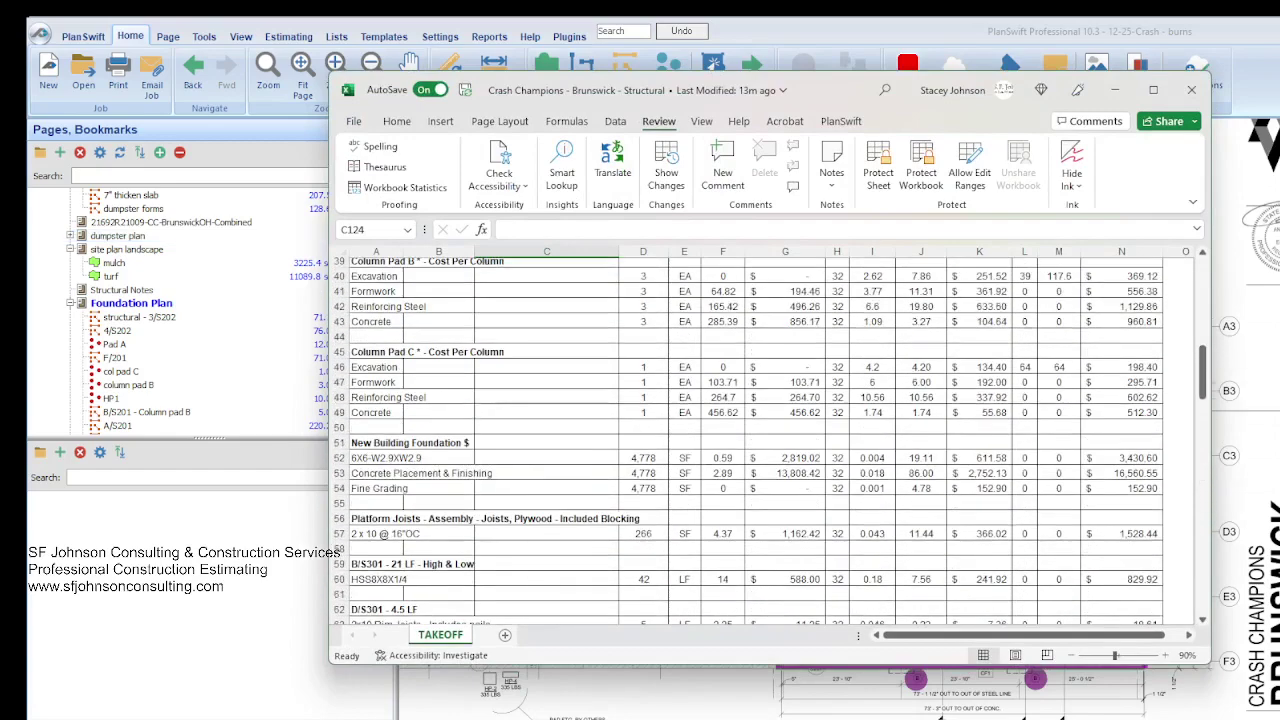
{"action": "key", "text": "alt+Tab"}
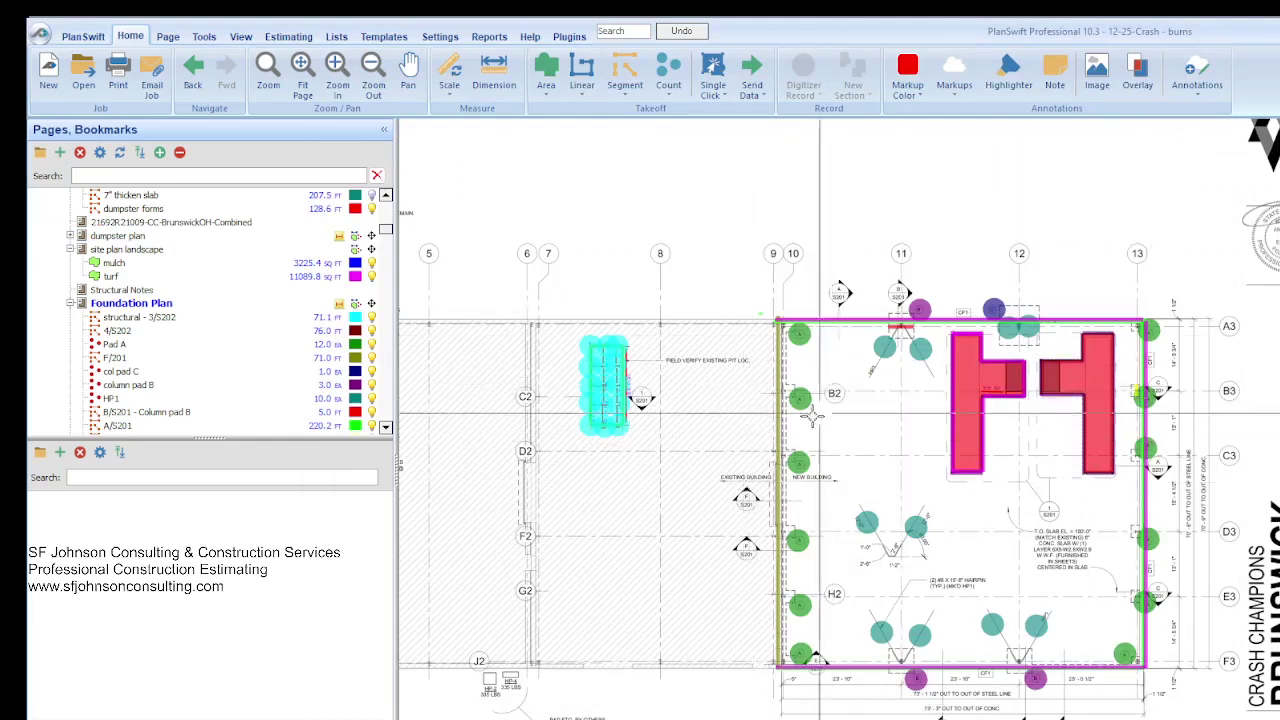
{"action": "scroll", "coordinate": [747, 596], "scroll_direction": "up", "scroll_amount": 3}
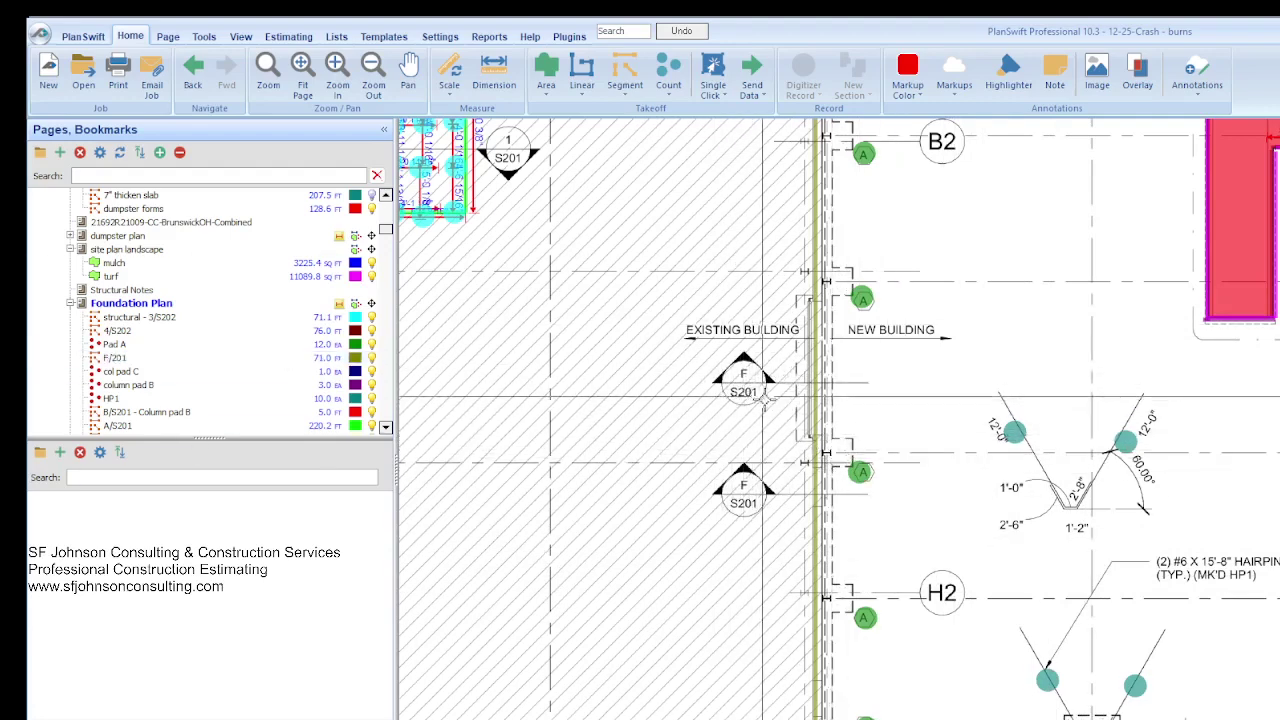
Step: Review the C/S201 Colmn Pad A and New Count takeoff items
{"action": "scroll", "coordinate": [228, 320], "scroll_direction": "down", "scroll_amount": 3}
{"action": "left_click", "coordinate": [228, 318]}
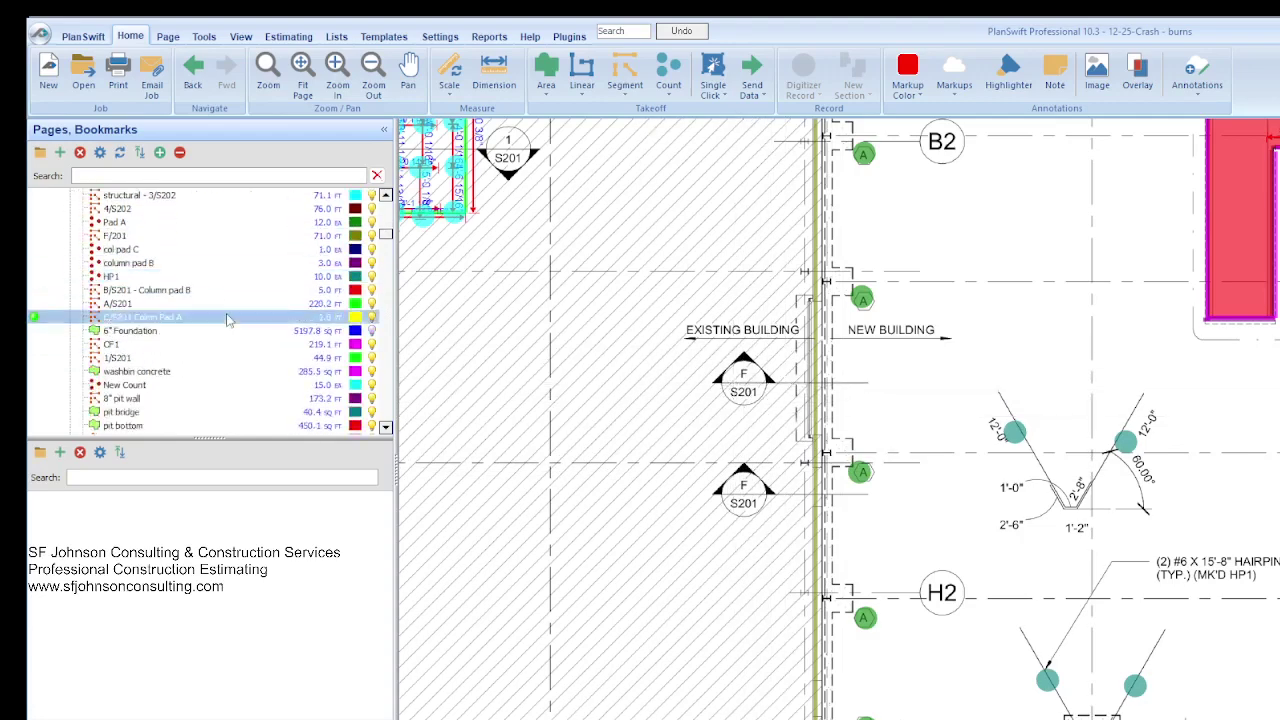
{"action": "scroll", "coordinate": [229, 320], "scroll_direction": "down", "scroll_amount": 2}
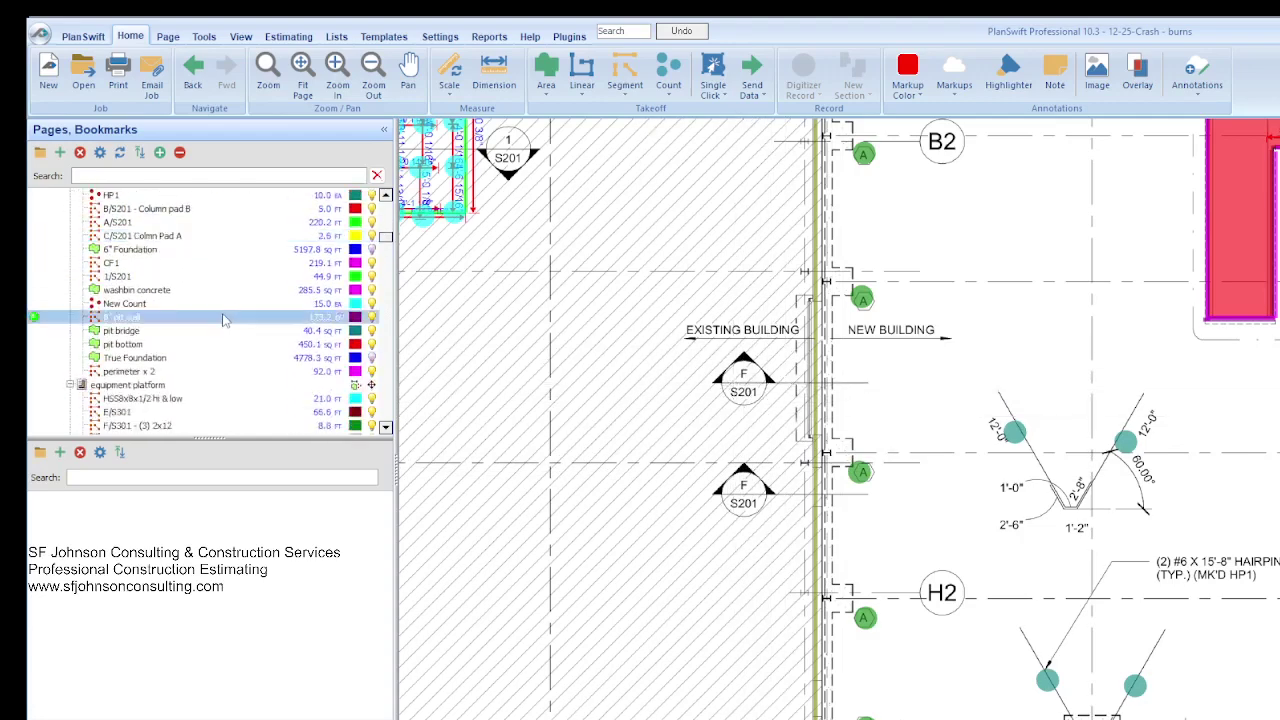
{"action": "left_click", "coordinate": [203, 305]}
Step: Open the S201 Foundation Section View page from the Pages list
{"action": "scroll", "coordinate": [155, 332], "scroll_direction": "down", "scroll_amount": 10}
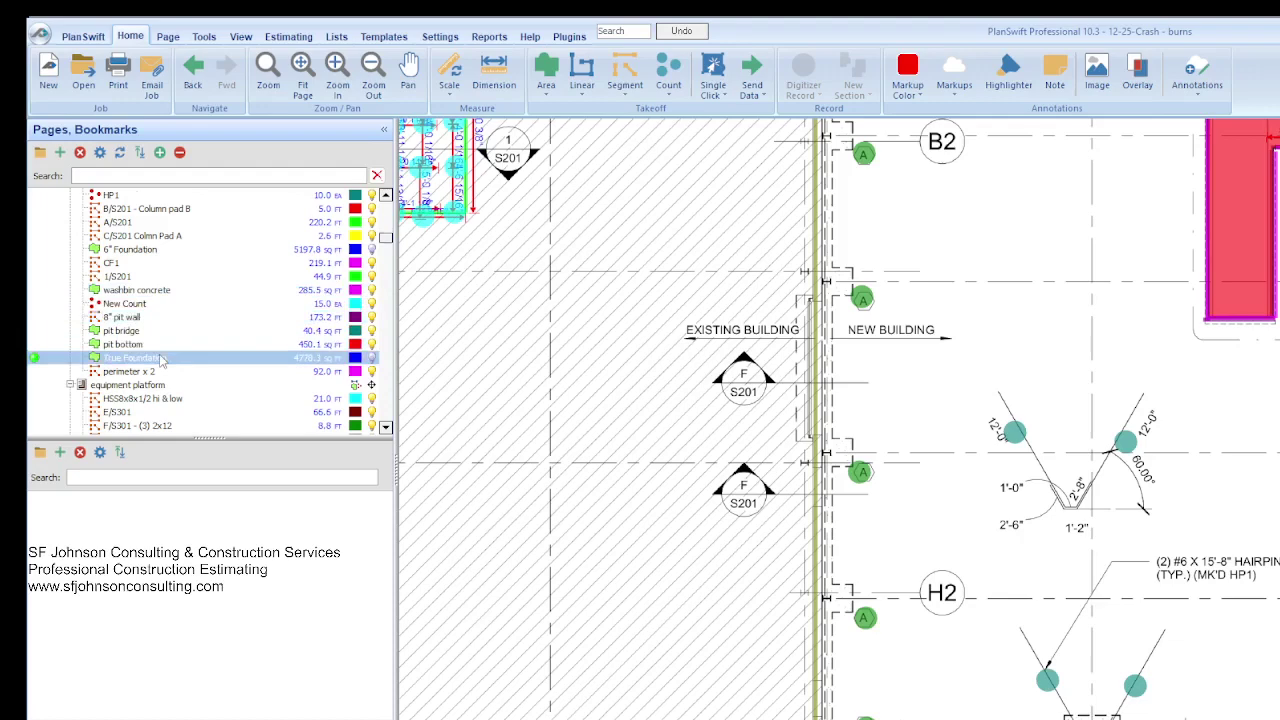
{"action": "scroll", "coordinate": [157, 387], "scroll_direction": "down", "scroll_amount": 2}
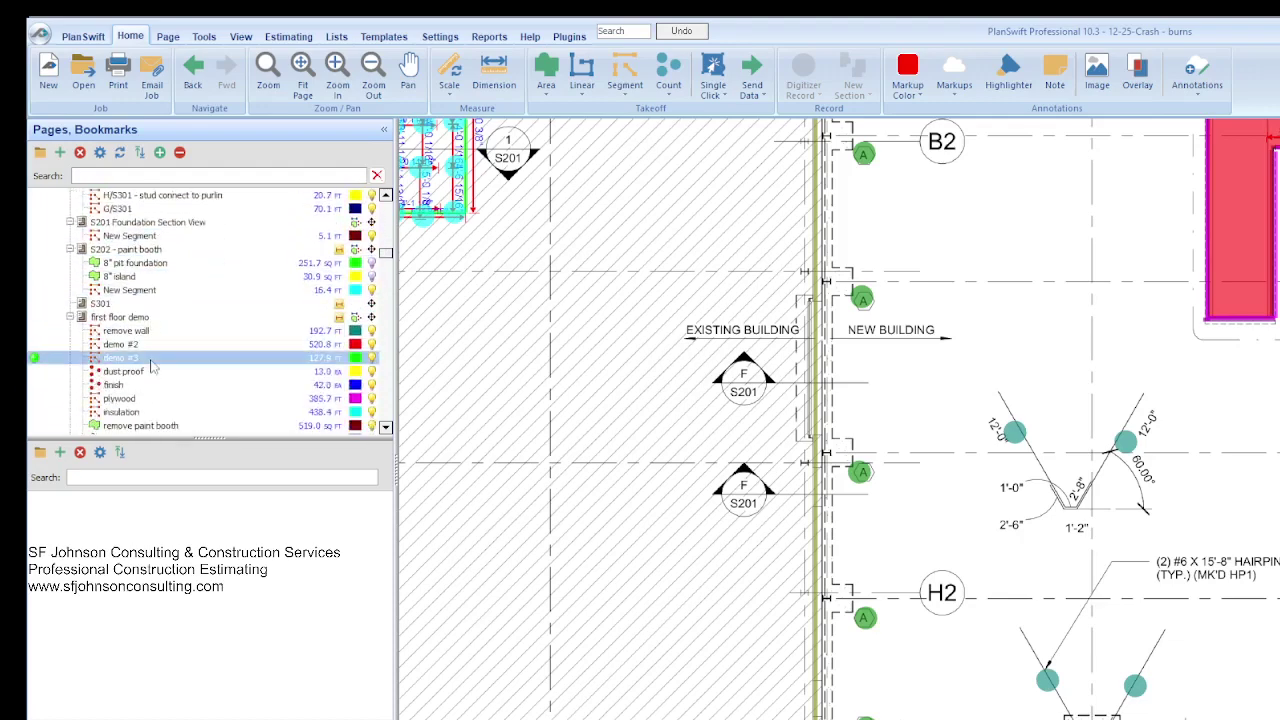
{"action": "scroll", "coordinate": [120, 300], "scroll_direction": "up", "scroll_amount": 2}
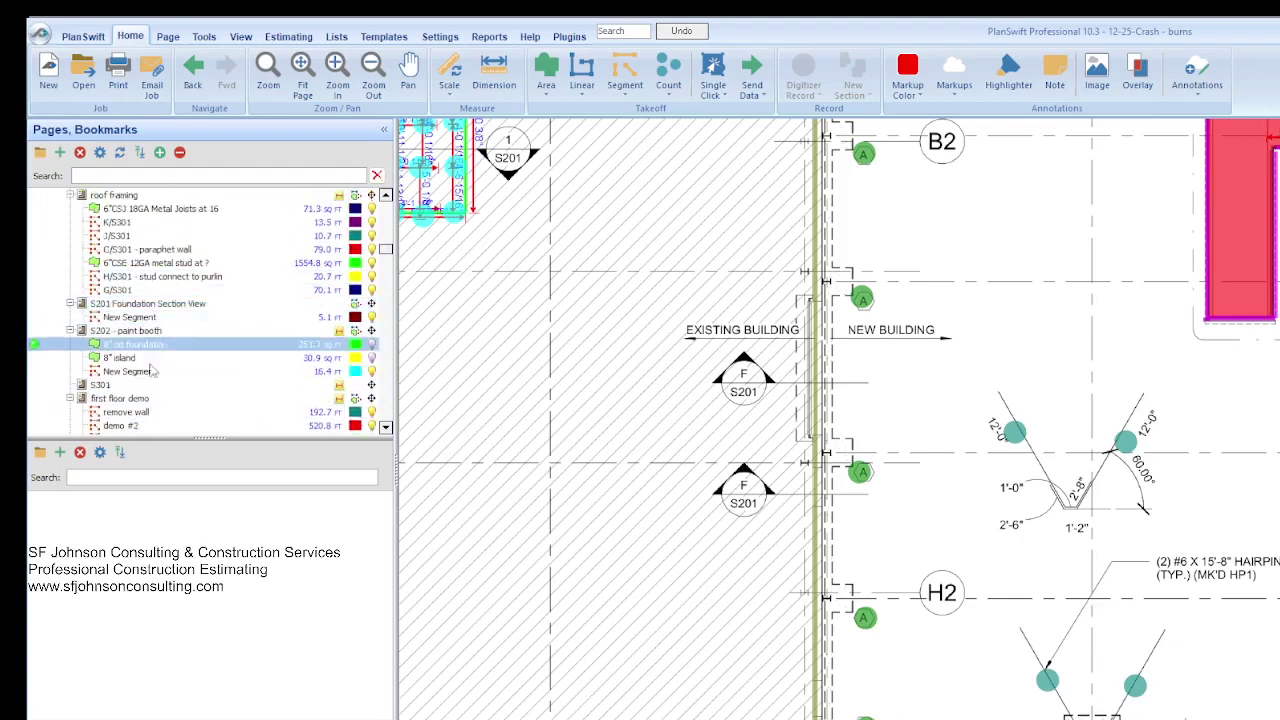
{"action": "scroll", "coordinate": [152, 362], "scroll_direction": "down", "scroll_amount": 2}
{"action": "scroll", "coordinate": [198, 375], "scroll_direction": "down", "scroll_amount": 1}
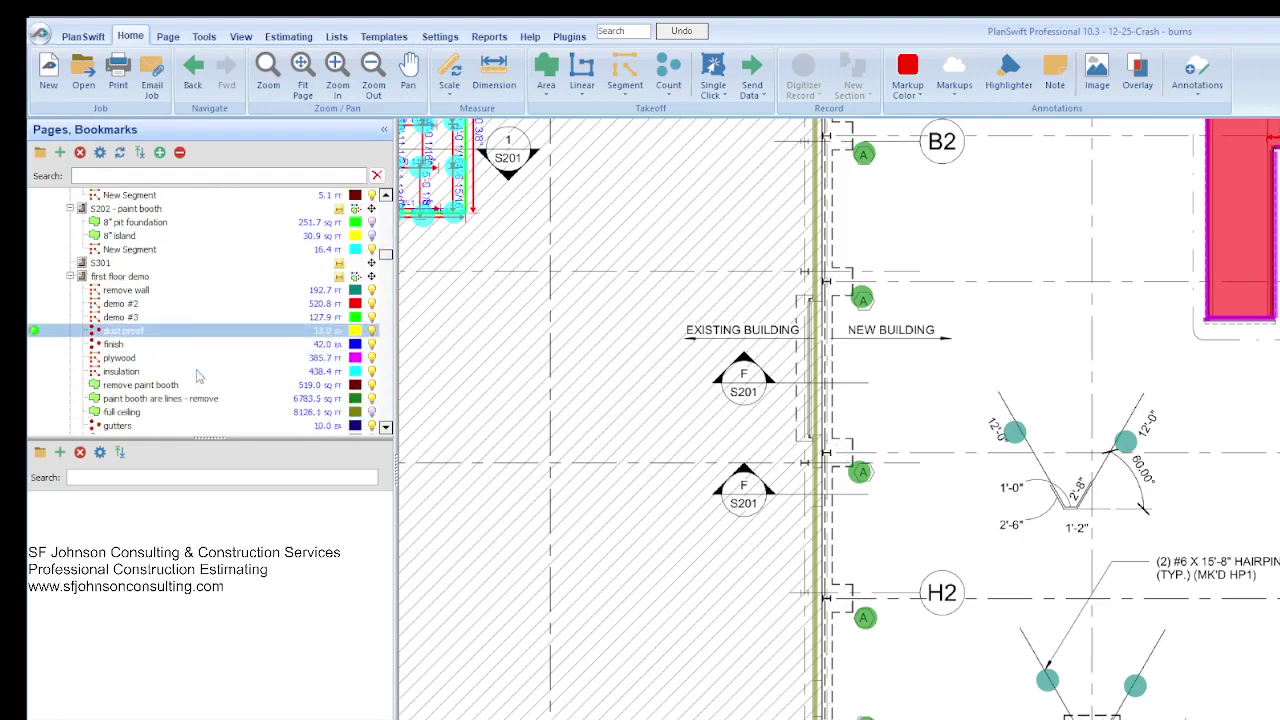
{"action": "scroll", "coordinate": [125, 280], "scroll_direction": "up", "scroll_amount": 3}
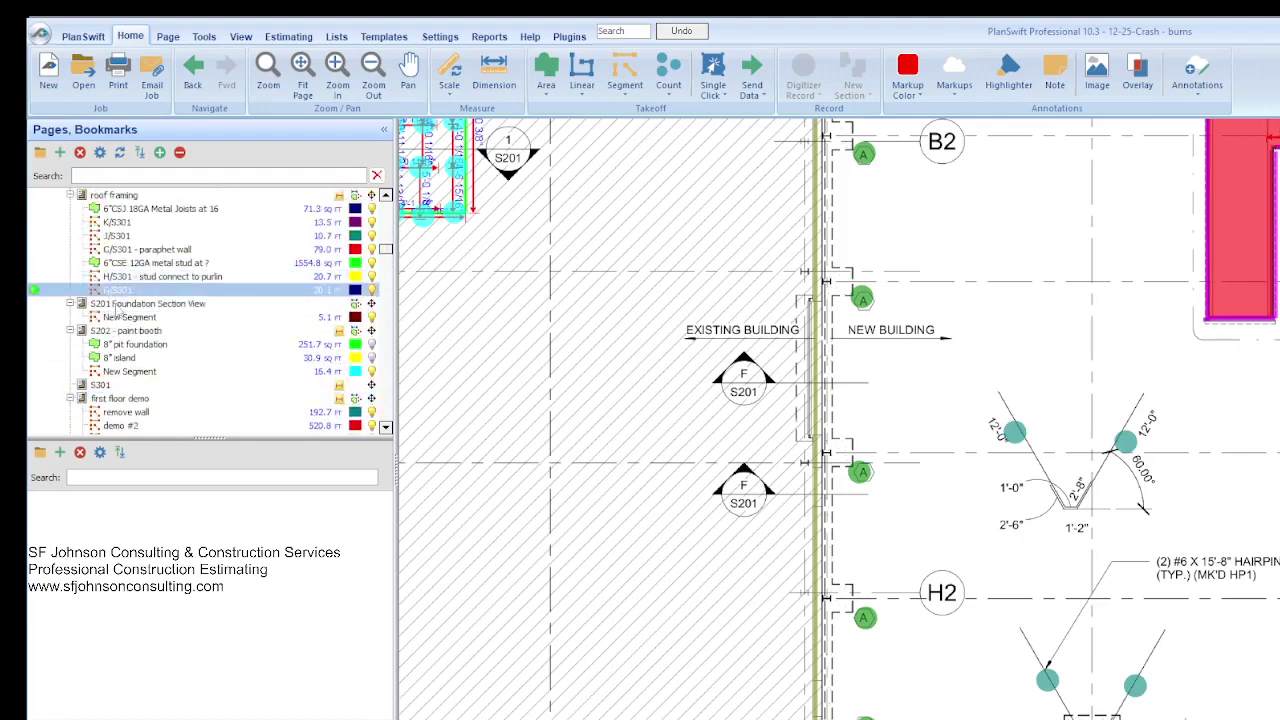
{"action": "left_click", "coordinate": [112, 304]}
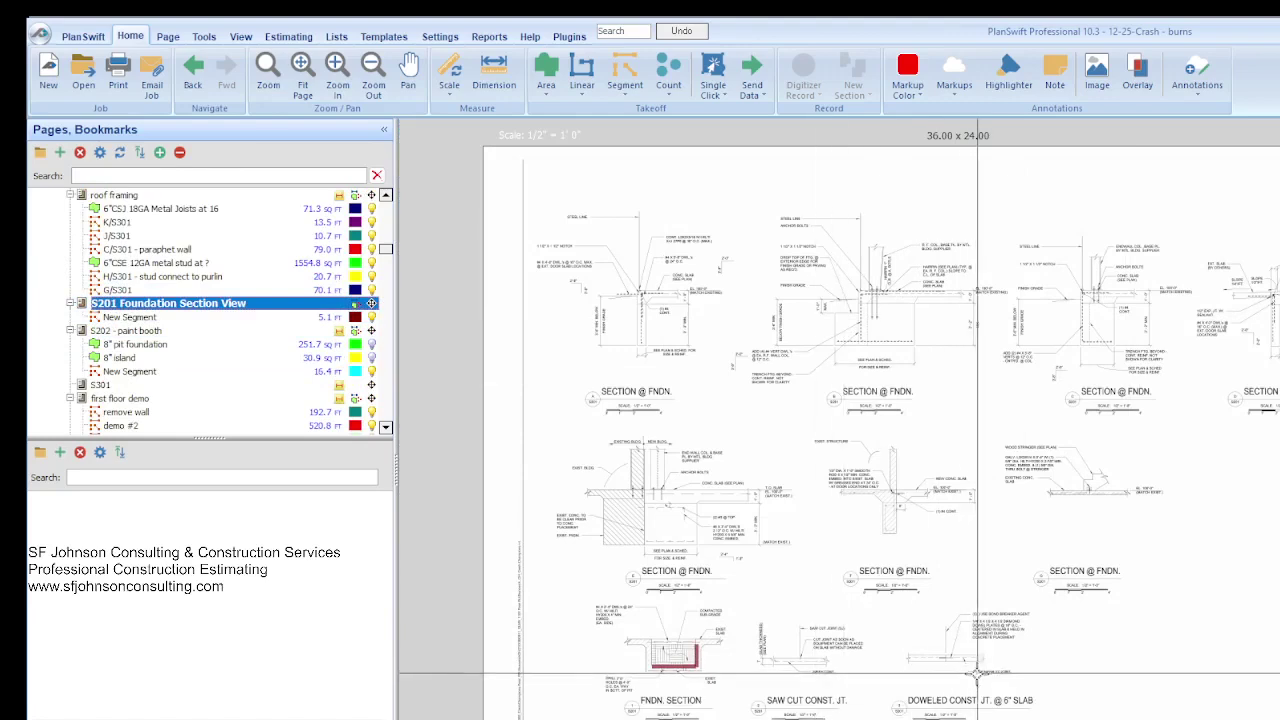
Step: Zoom into the EXIST. STRUCTURE slab detail to read the 1/2" smooth rod dowel note
{"action": "scroll", "coordinate": [818, 295], "scroll_direction": "up", "scroll_amount": 5}
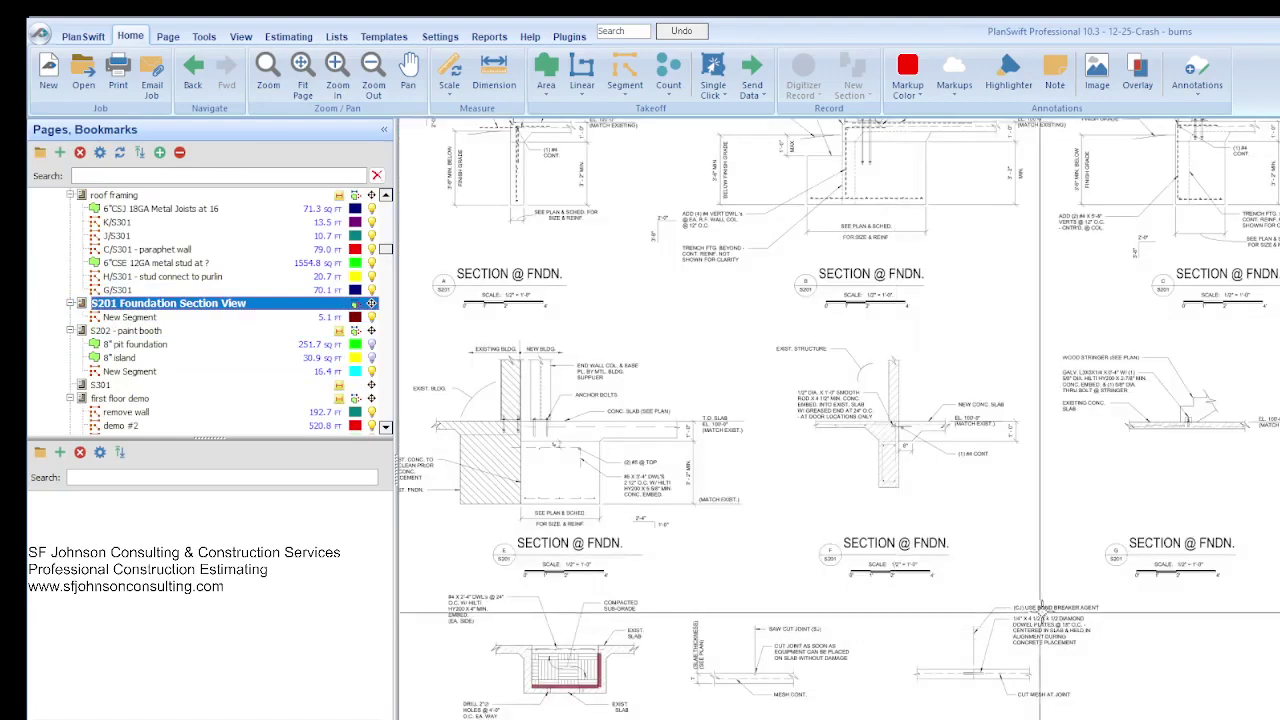
{"action": "scroll", "coordinate": [818, 295], "scroll_direction": "up", "scroll_amount": 2}
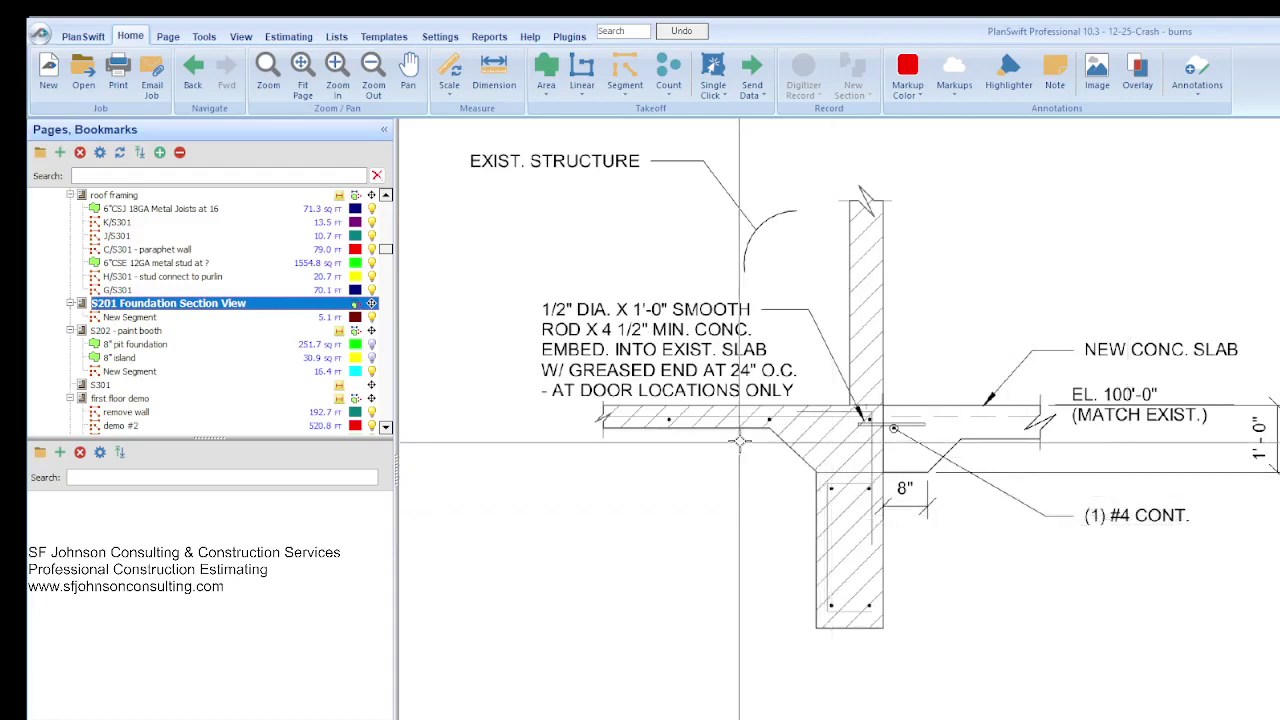
{"action": "scroll", "coordinate": [1128, 519], "scroll_direction": "down", "scroll_amount": 3}
{"action": "scroll", "coordinate": [990, 412], "scroll_direction": "down", "scroll_amount": 3}
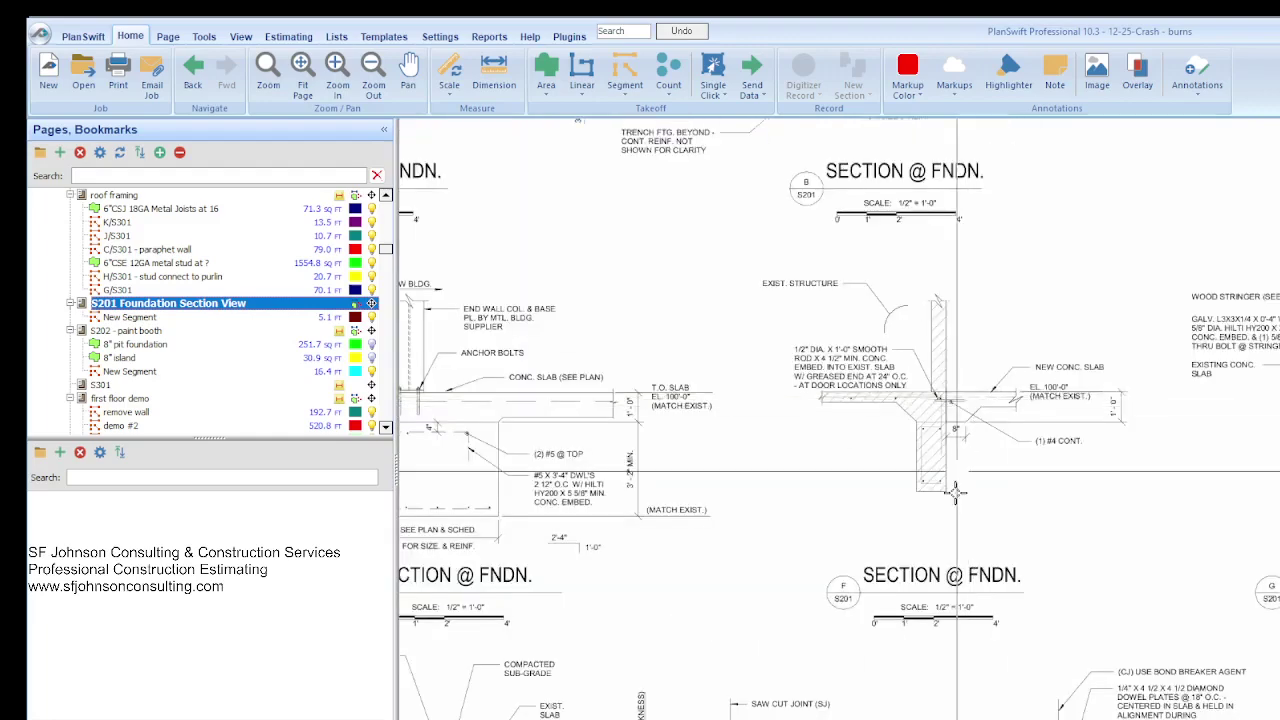
{"action": "scroll", "coordinate": [955, 490], "scroll_direction": "up", "scroll_amount": 3}
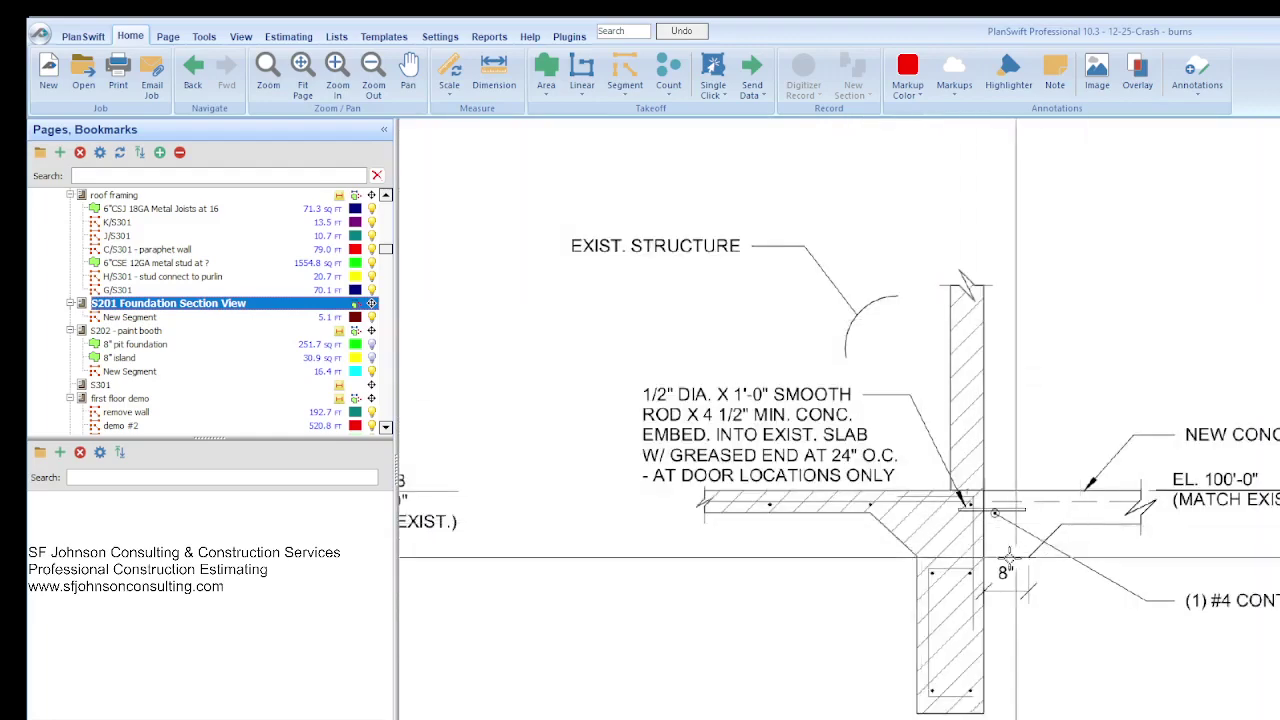
{"action": "scroll", "coordinate": [1008, 556], "scroll_direction": "up", "scroll_amount": 2}
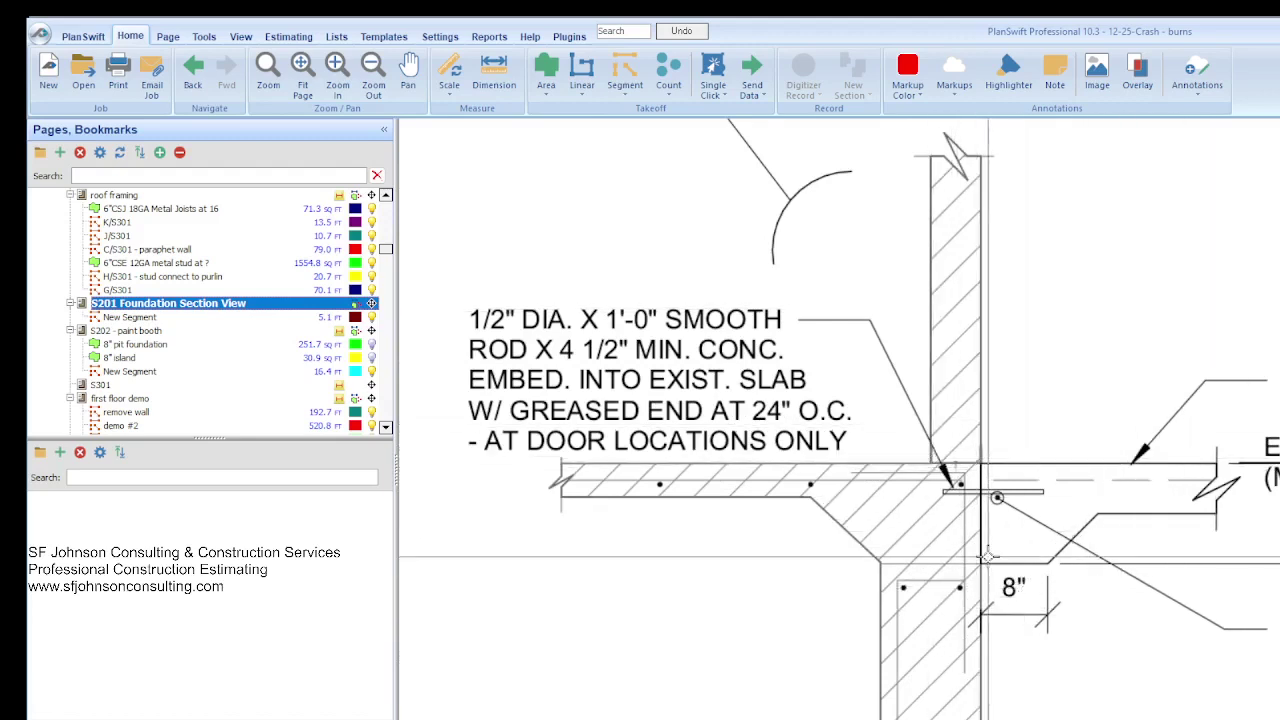
{"action": "scroll", "coordinate": [988, 556], "scroll_direction": "down", "scroll_amount": 2}
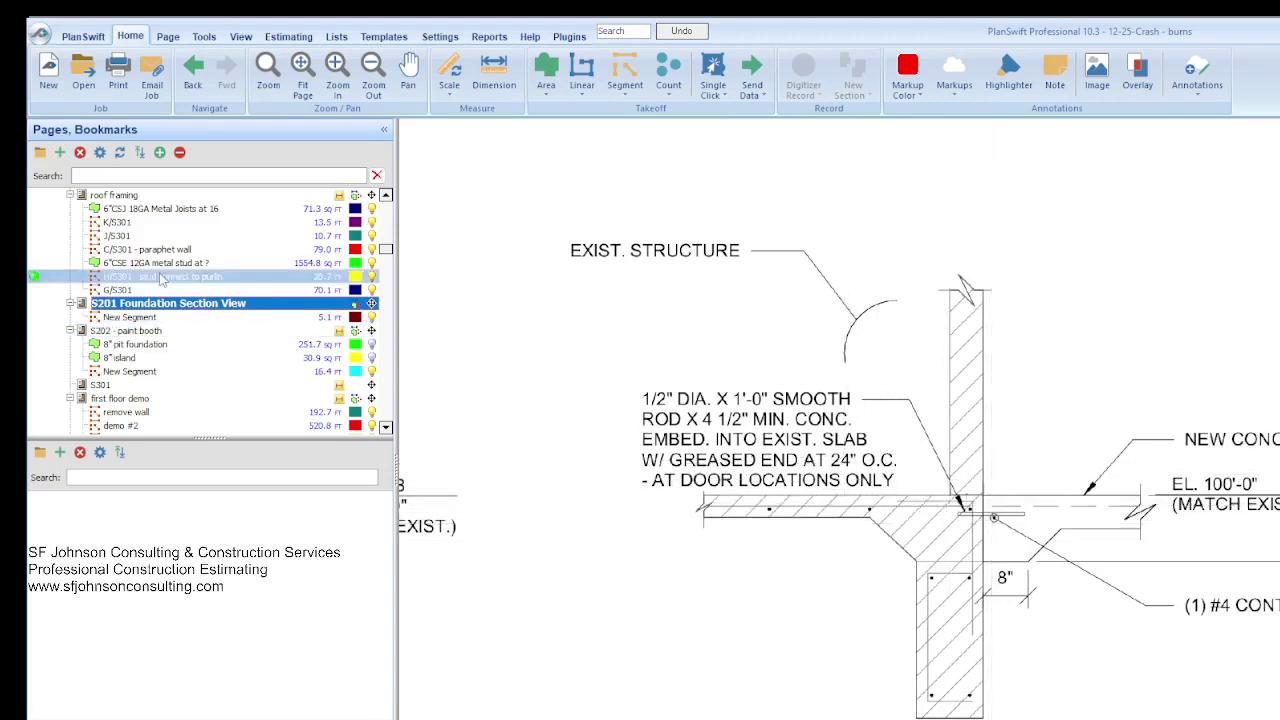
{"action": "scroll", "coordinate": [168, 301], "scroll_direction": "up", "scroll_amount": 2}
{"action": "scroll", "coordinate": [168, 301], "scroll_direction": "up", "scroll_amount": 3}
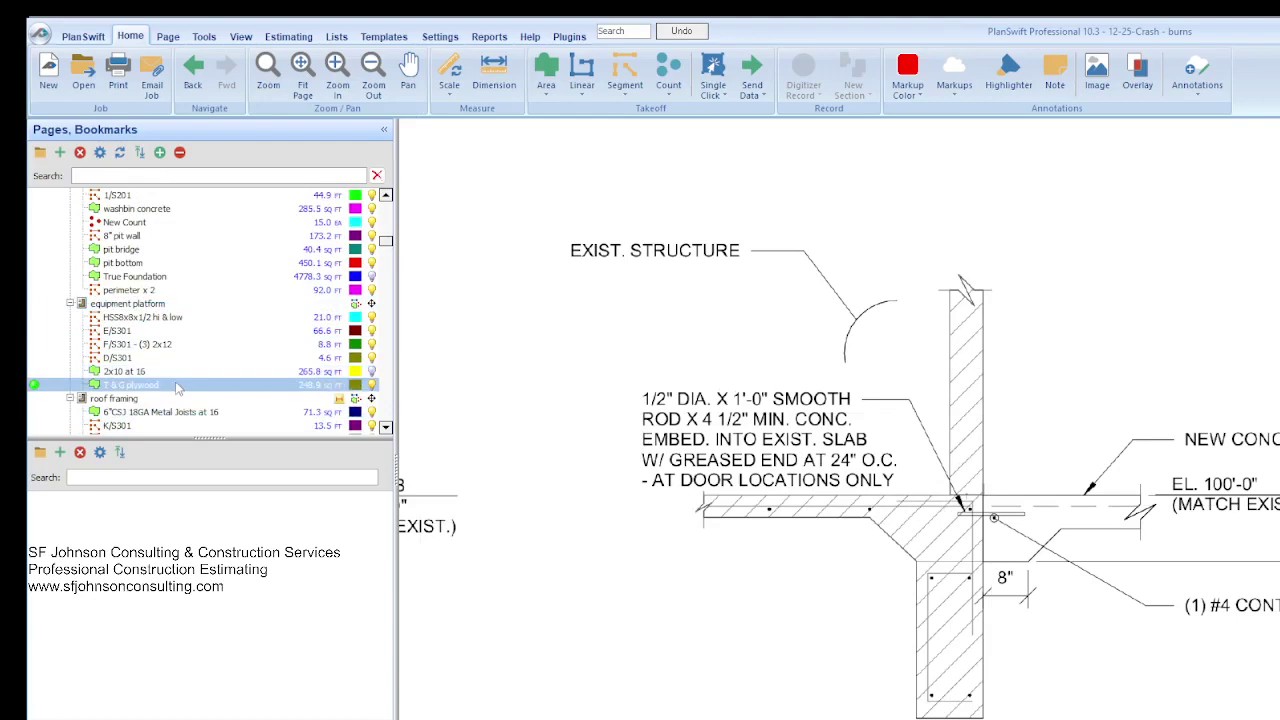
{"action": "scroll", "coordinate": [810, 425], "scroll_direction": "down", "scroll_amount": 5}
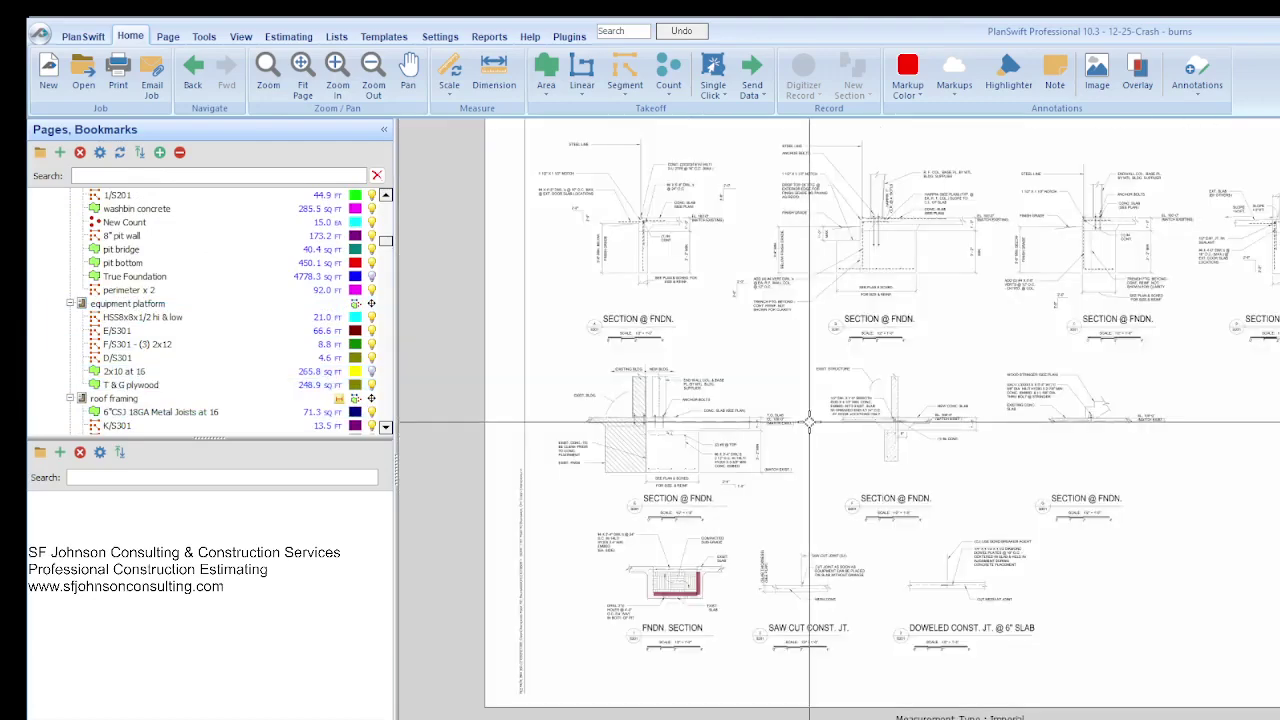
{"action": "scroll", "coordinate": [160, 335], "scroll_direction": "up", "scroll_amount": 2}
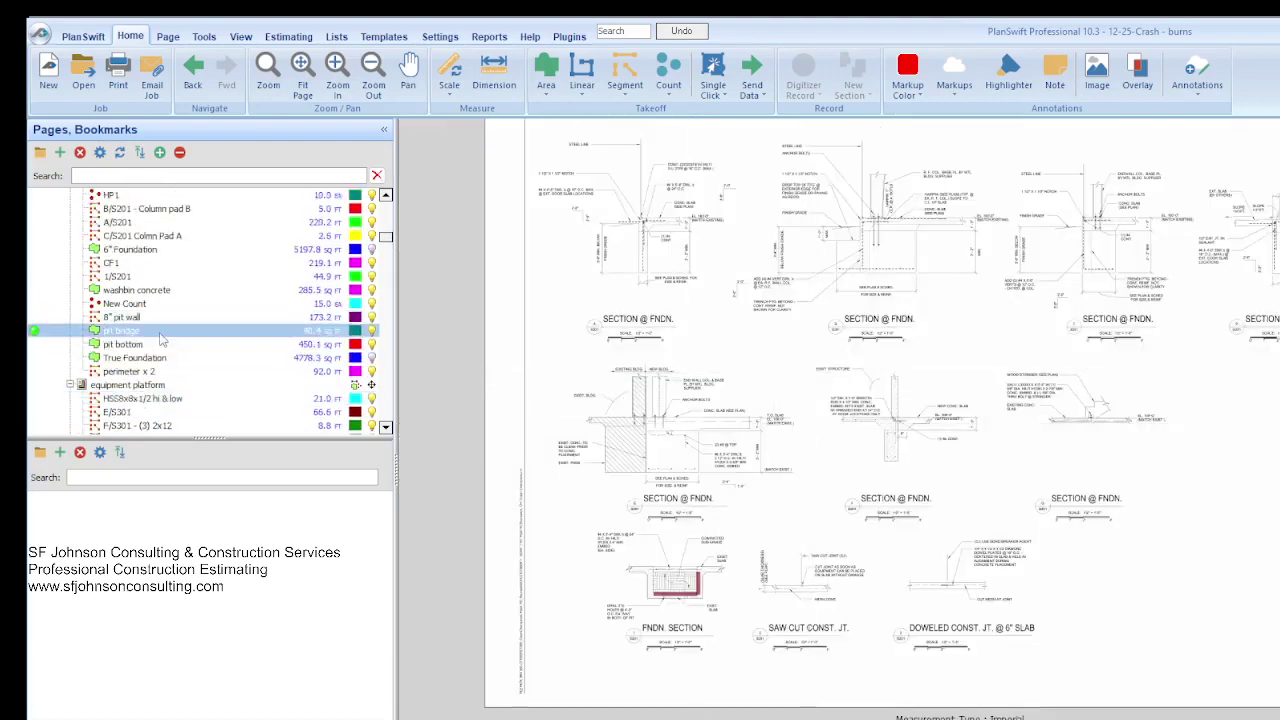
{"action": "scroll", "coordinate": [160, 340], "scroll_direction": "up", "scroll_amount": 5}
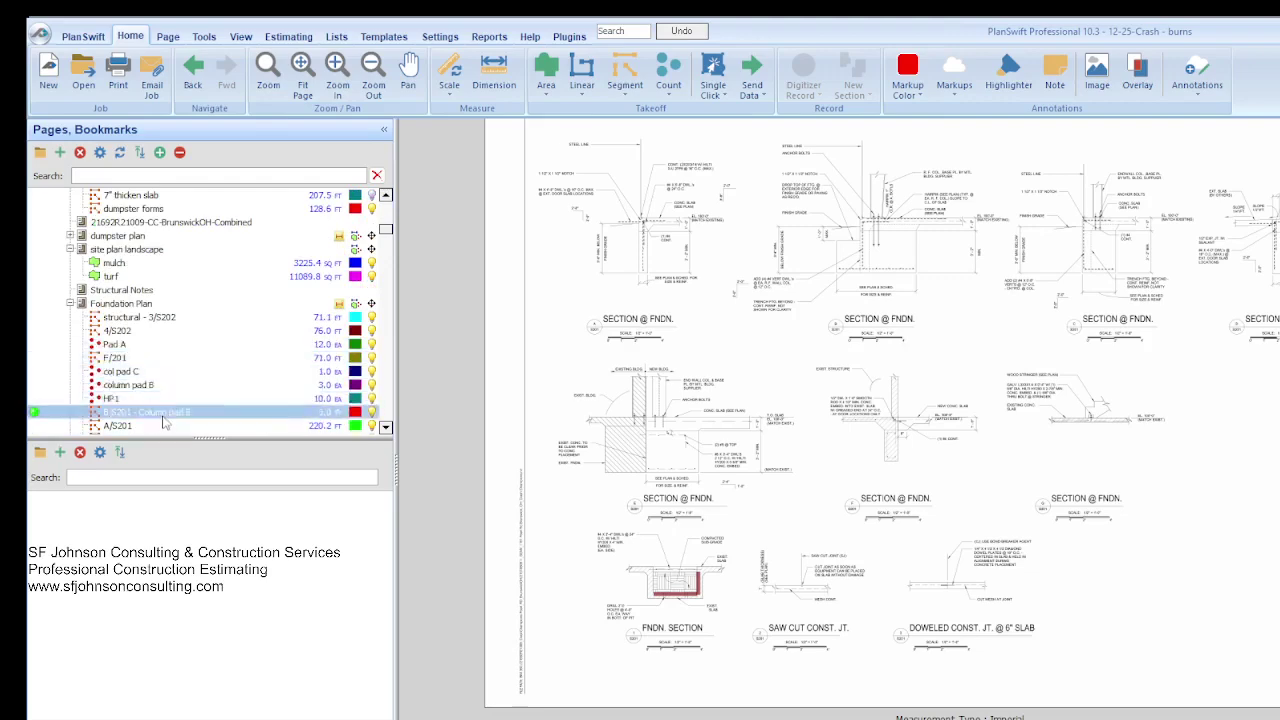
Step: Zoom around the S201 foundation sections and the saw-cut and doweled joint details
{"action": "scroll", "coordinate": [531, 410], "scroll_direction": "up", "scroll_amount": 3}
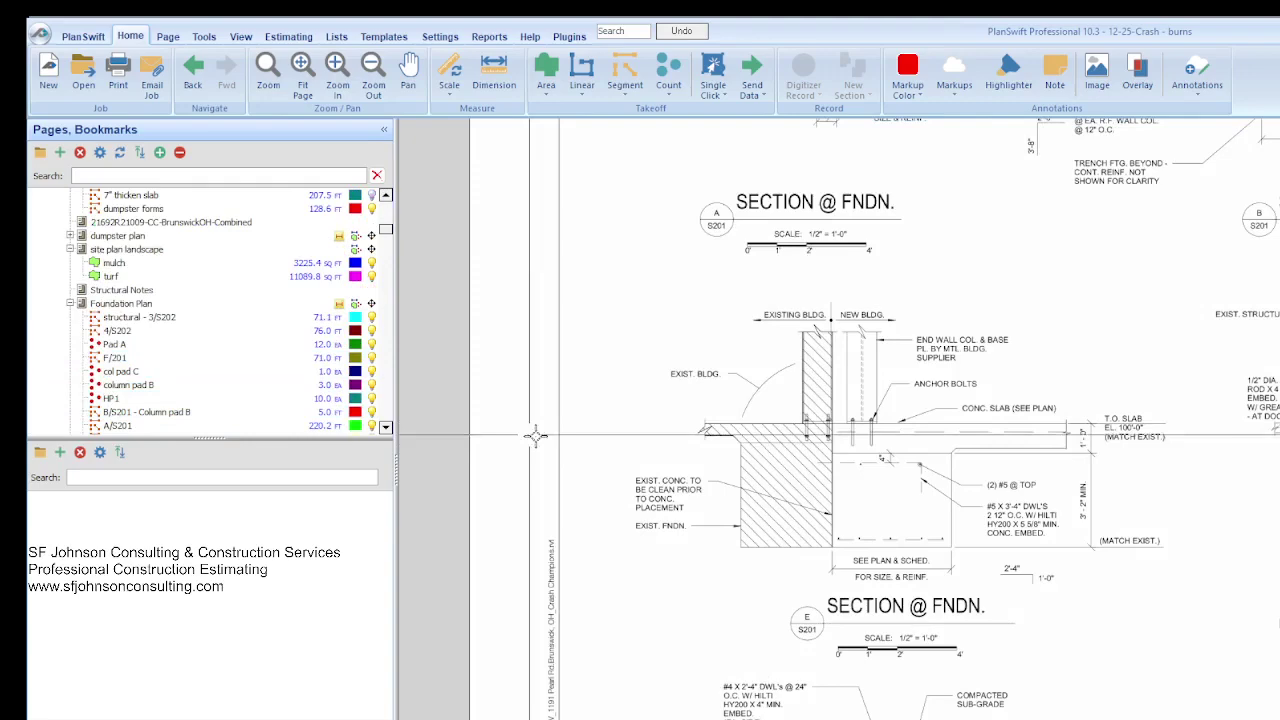
{"action": "scroll", "coordinate": [535, 435], "scroll_direction": "down", "scroll_amount": 4}
{"action": "scroll", "coordinate": [708, 343], "scroll_direction": "up", "scroll_amount": 5}
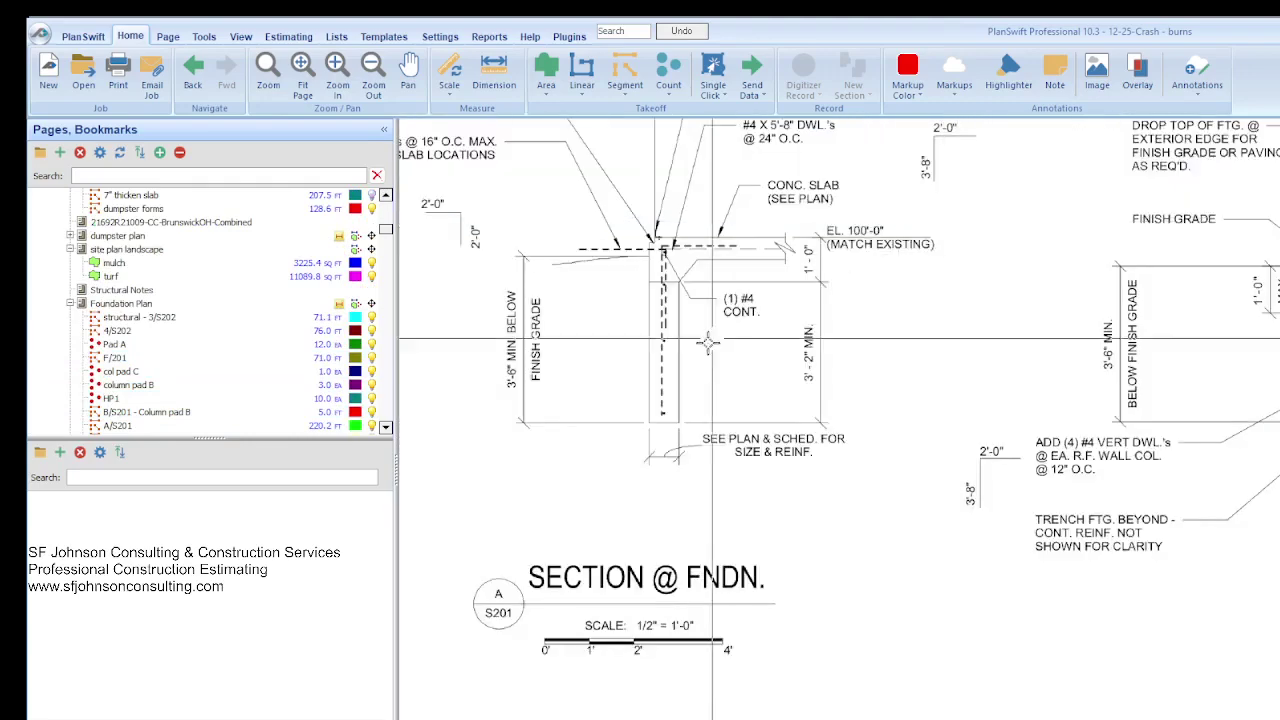
{"action": "scroll", "coordinate": [957, 622], "scroll_direction": "down", "scroll_amount": 3}
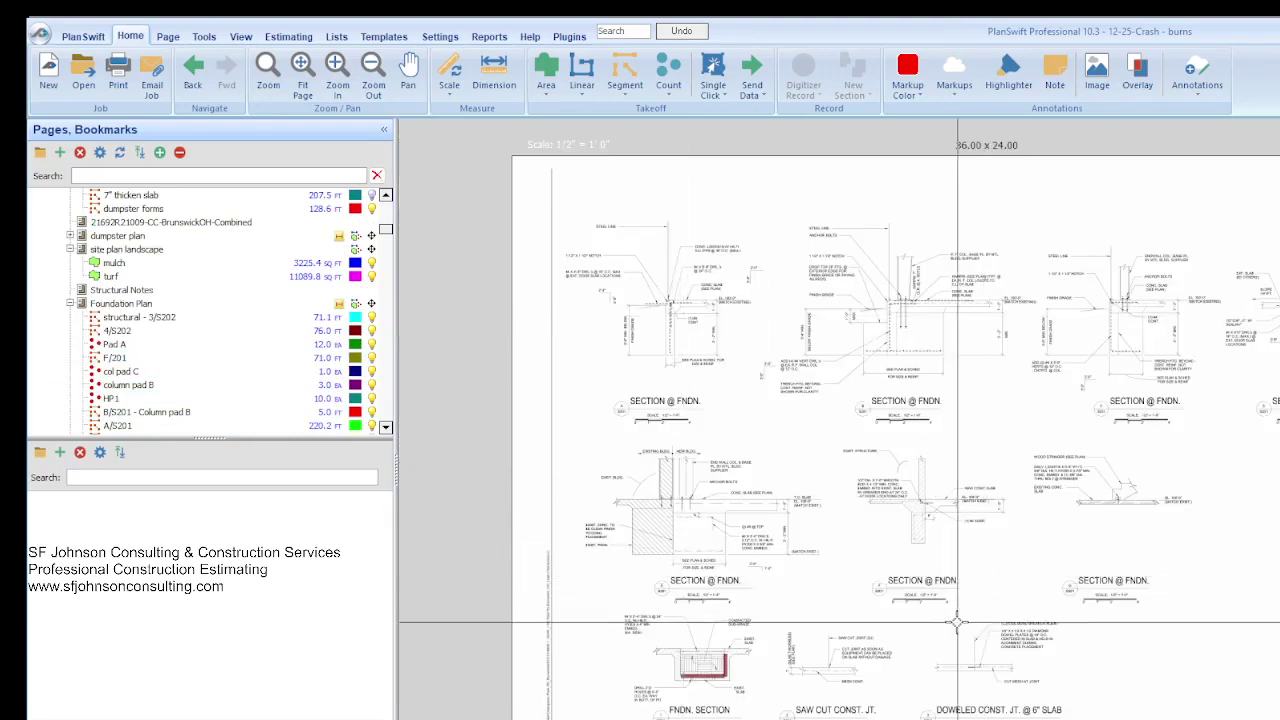
{"action": "scroll", "coordinate": [957, 615], "scroll_direction": "up", "scroll_amount": 1}
{"action": "scroll", "coordinate": [968, 428], "scroll_direction": "up", "scroll_amount": 1}
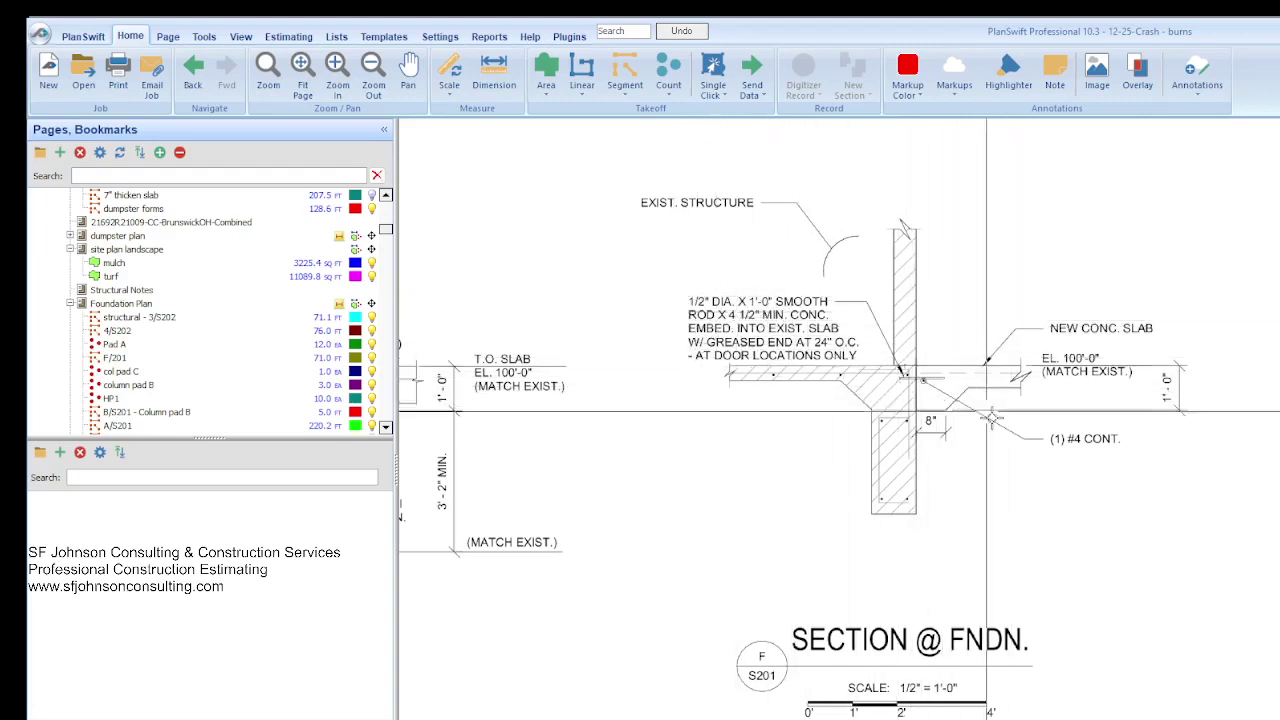
{"action": "scroll", "coordinate": [852, 595], "scroll_direction": "down", "scroll_amount": 3}
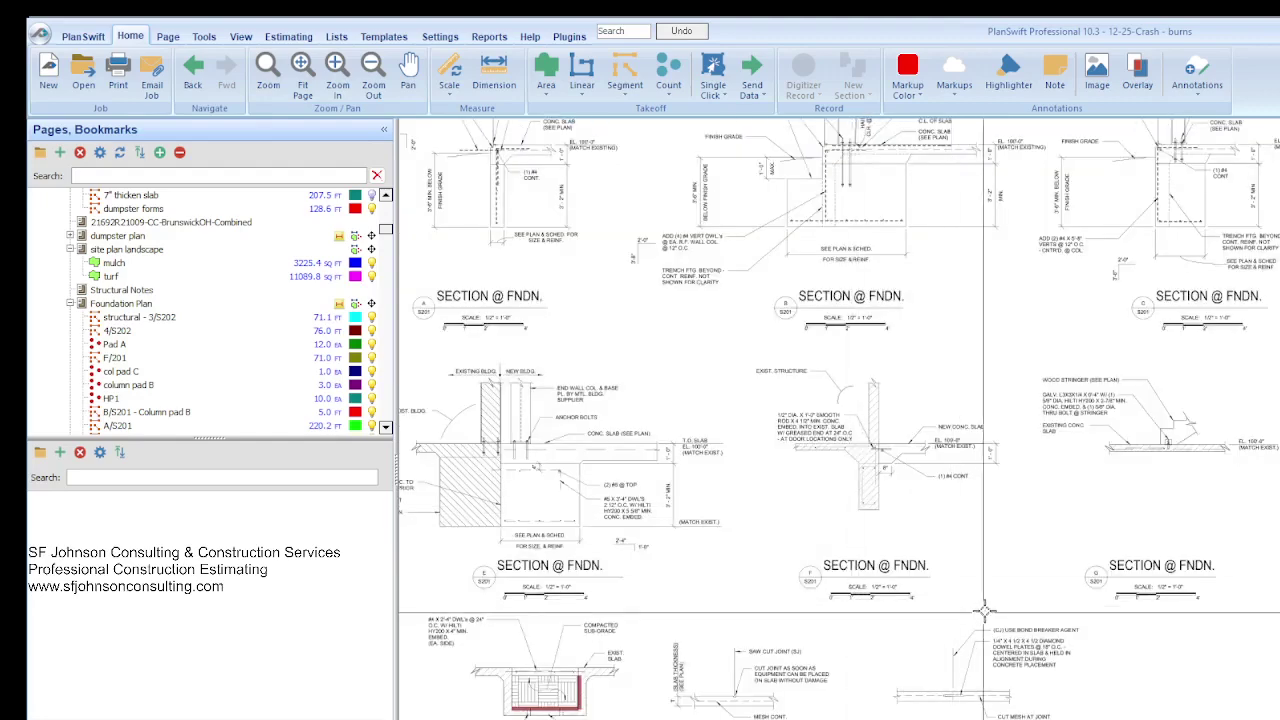
{"action": "scroll", "coordinate": [1022, 605], "scroll_direction": "down", "scroll_amount": 2}
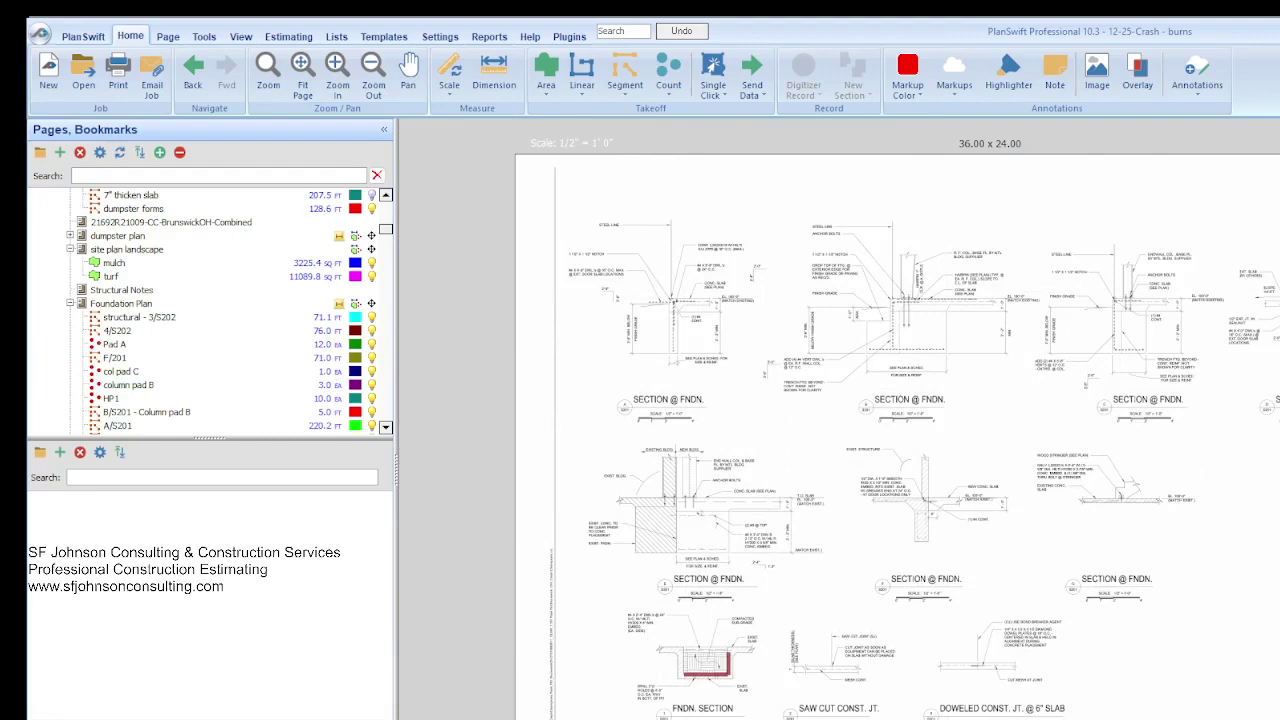
Step: Switch to the Excel estimate, review the Column Pad cost rows, and return to PlanSwift
{"action": "left_click", "coordinate": [993, 716]}
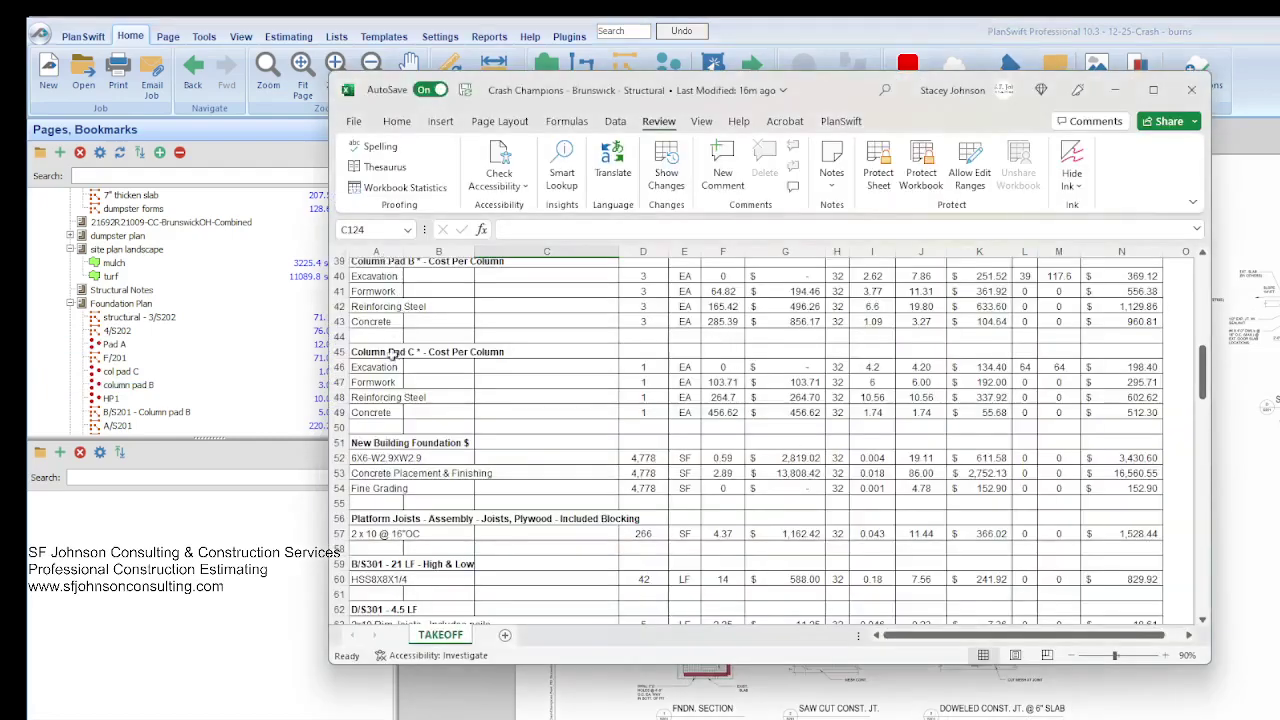
{"action": "scroll", "coordinate": [394, 355], "scroll_direction": "up", "scroll_amount": 7}
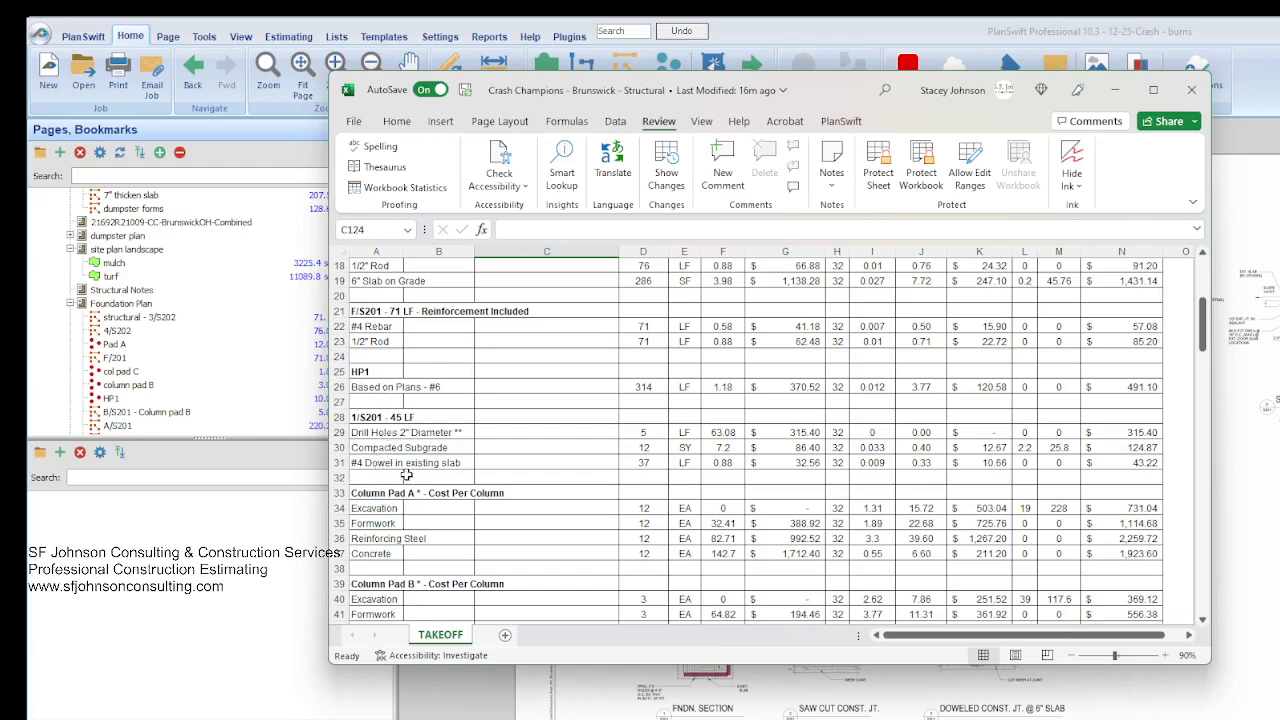
{"action": "scroll", "coordinate": [412, 468], "scroll_direction": "down", "scroll_amount": 2}
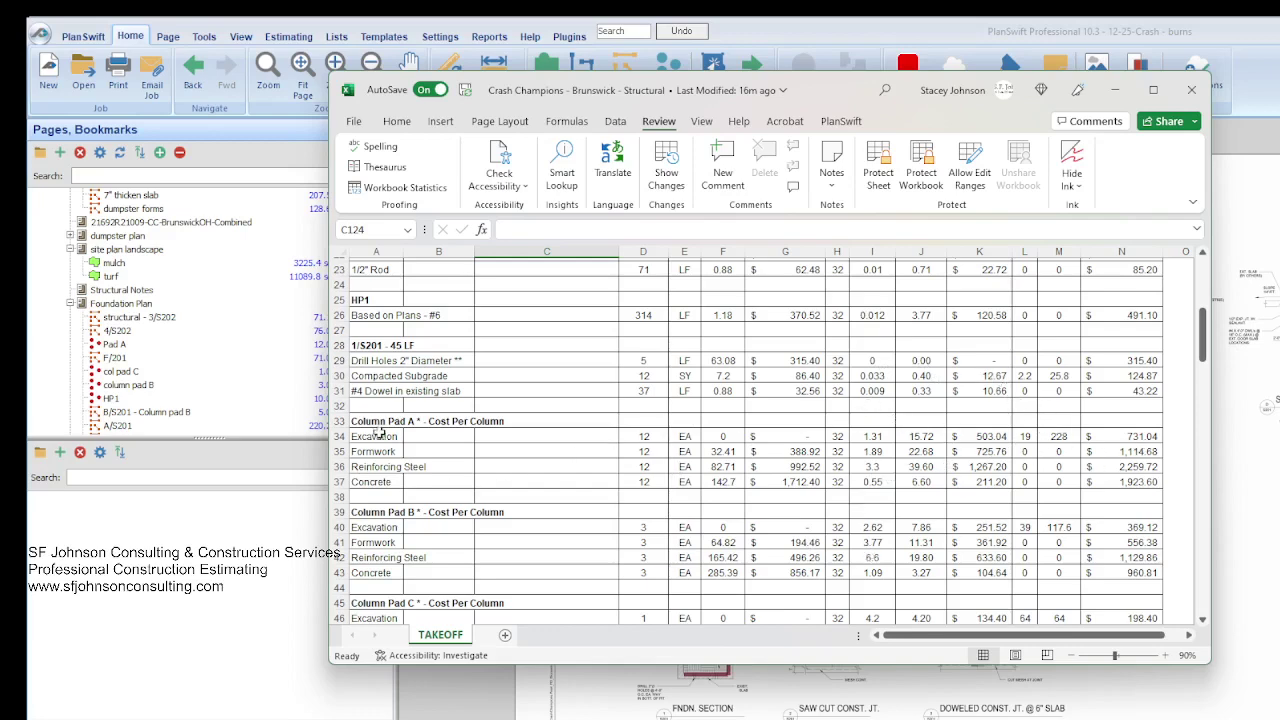
{"action": "scroll", "coordinate": [405, 410], "scroll_direction": "down", "scroll_amount": 1}
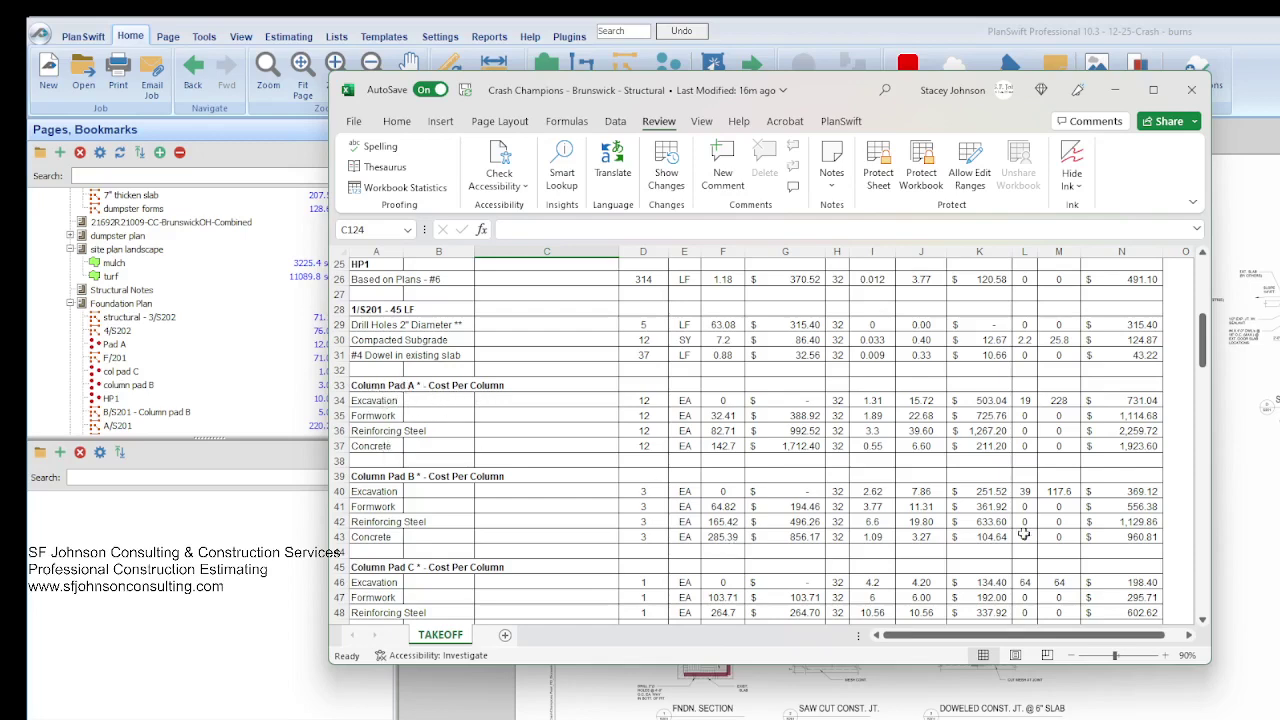
{"action": "left_click", "coordinate": [110, 318]}
Step: Open Structural Notes, zoom into the continuous and pad footing schedules, then bring Excel forward
{"action": "scroll", "coordinate": [110, 318], "scroll_direction": "up", "scroll_amount": 5}
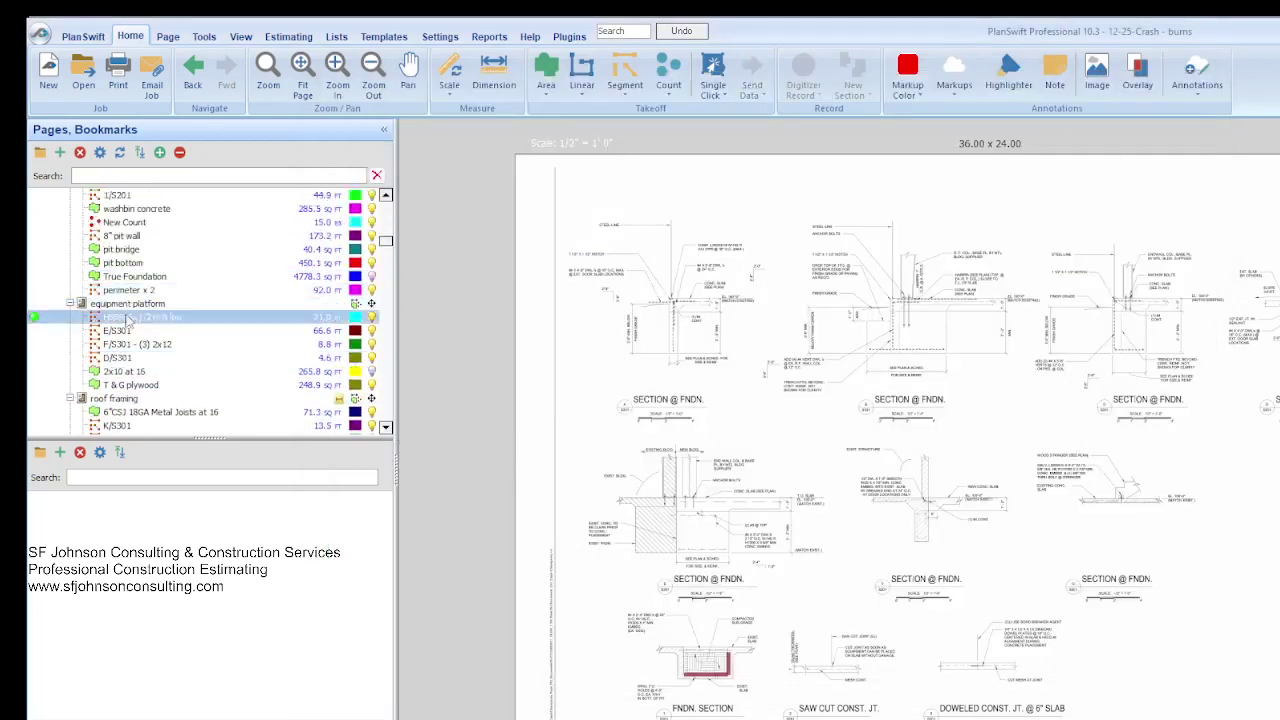
{"action": "scroll", "coordinate": [110, 318], "scroll_direction": "up", "scroll_amount": 5}
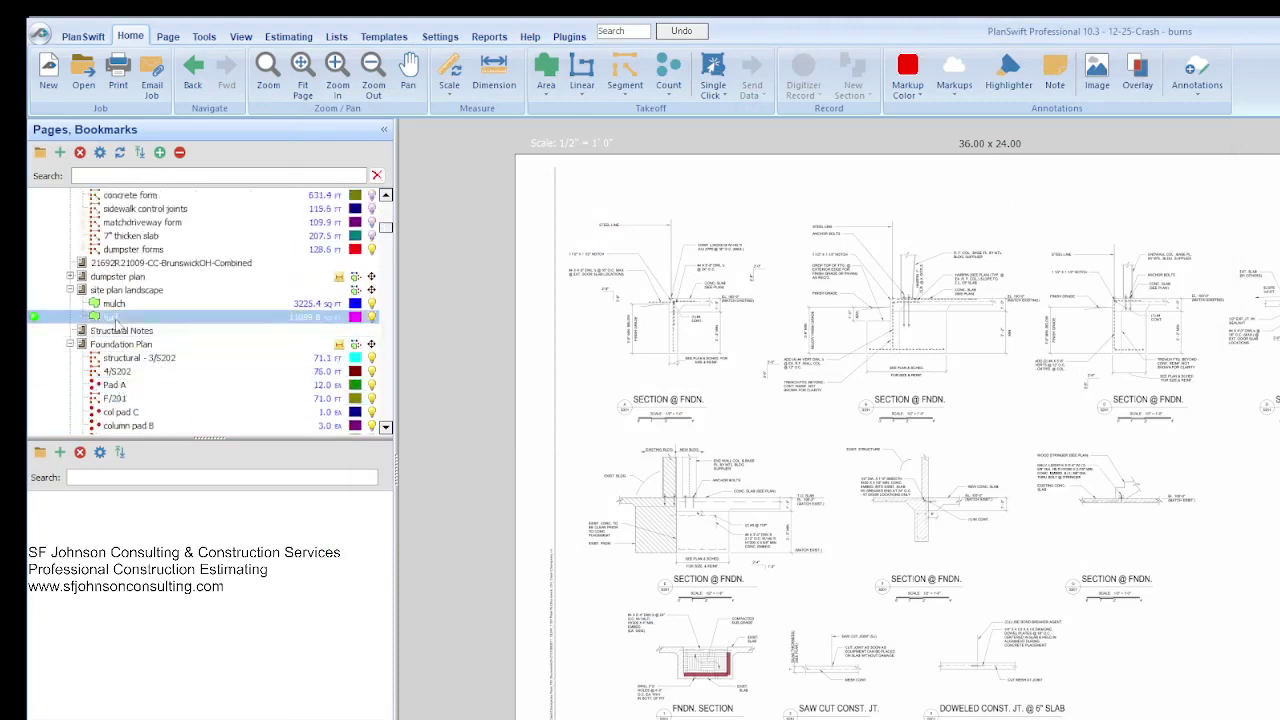
{"action": "left_click", "coordinate": [122, 330]}
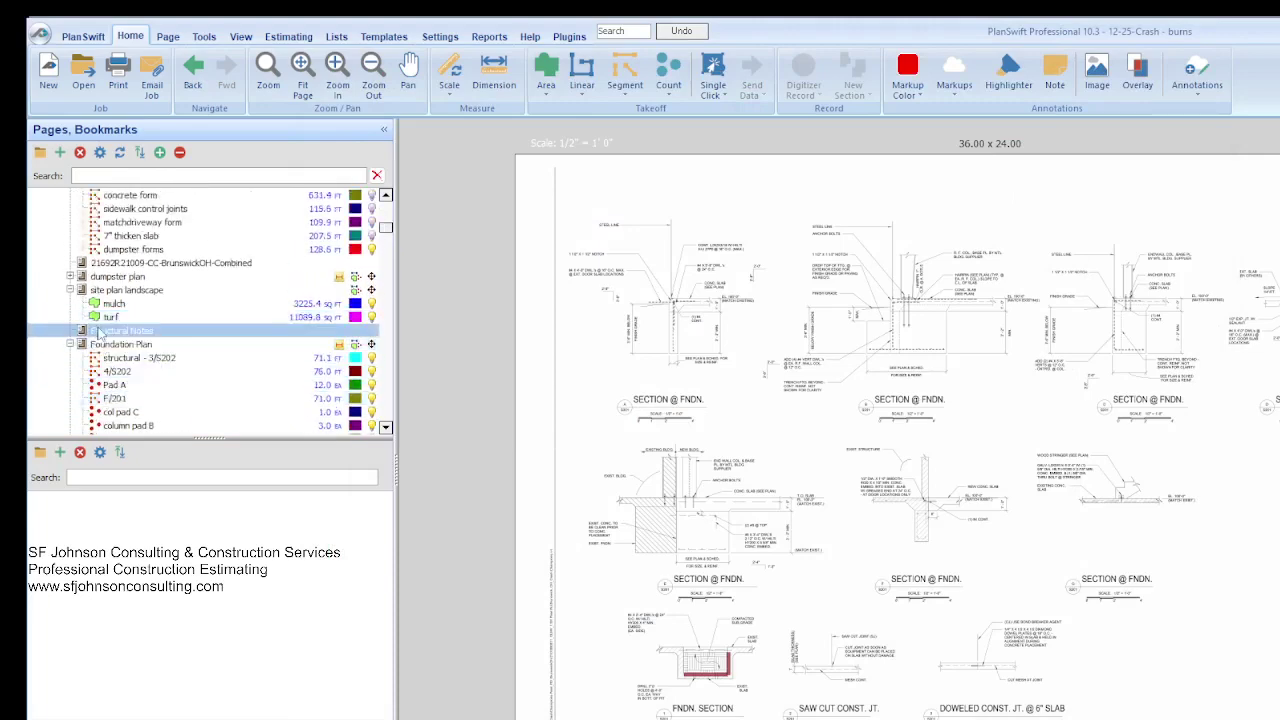
{"action": "scroll", "coordinate": [648, 660], "scroll_direction": "up", "scroll_amount": 3}
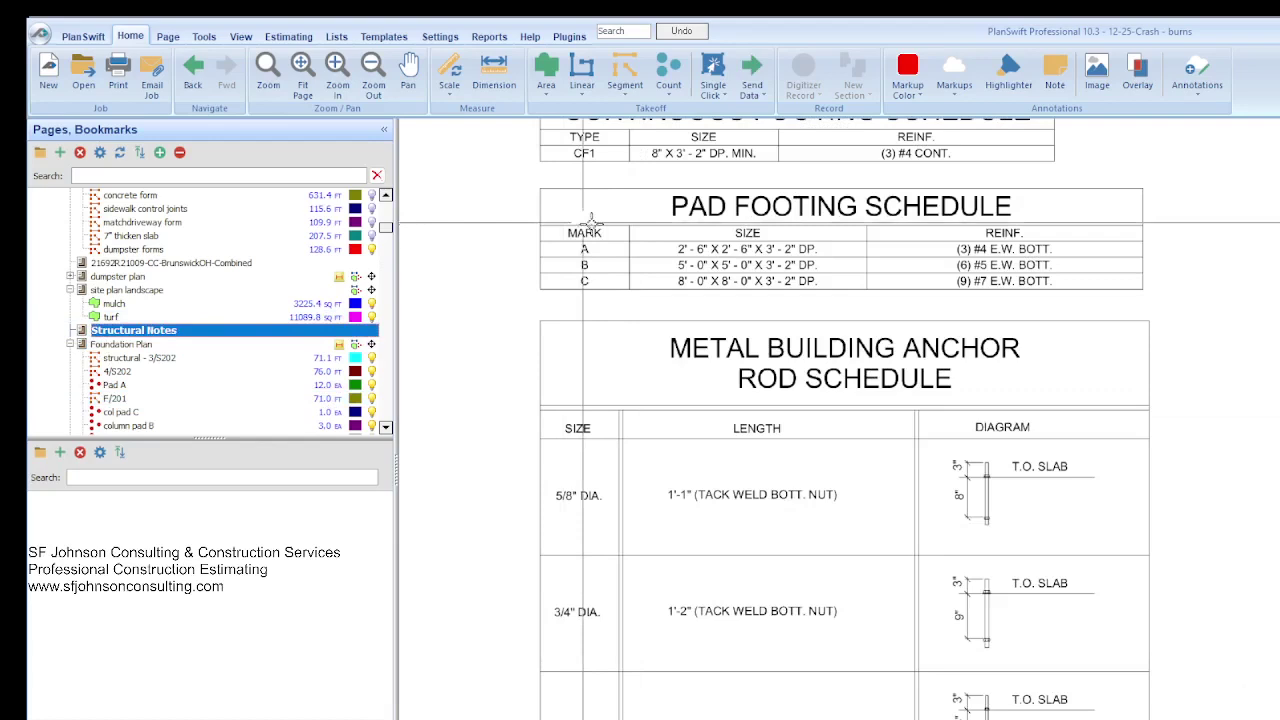
{"action": "scroll", "coordinate": [735, 210], "scroll_direction": "up", "scroll_amount": 2}
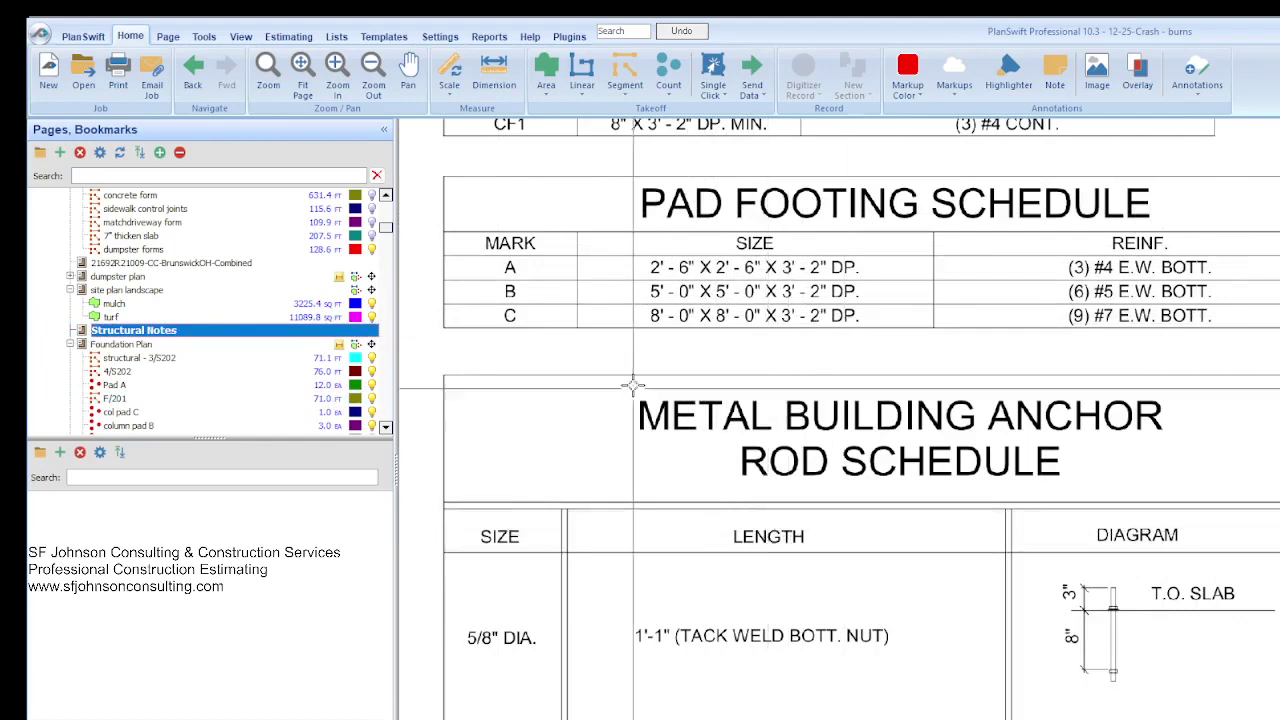
{"action": "scroll", "coordinate": [736, 424], "scroll_direction": "down", "scroll_amount": 2}
{"action": "scroll", "coordinate": [615, 250], "scroll_direction": "up", "scroll_amount": 2}
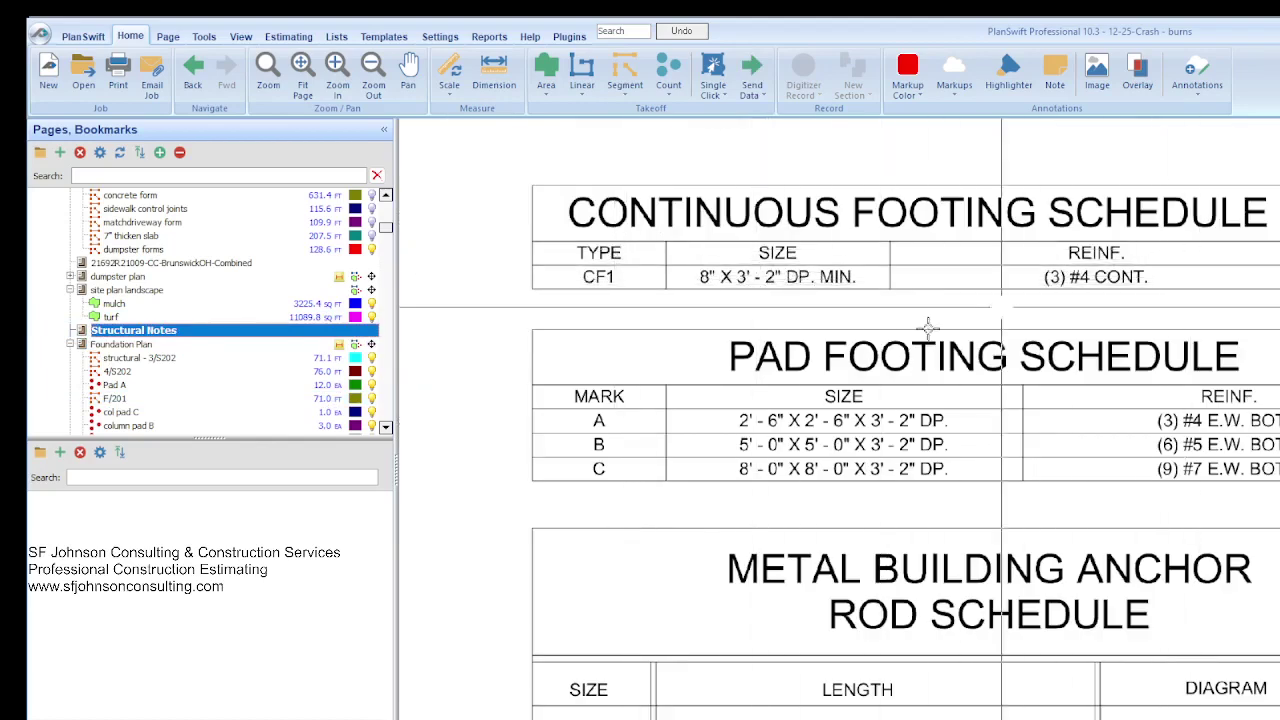
{"action": "scroll", "coordinate": [650, 420], "scroll_direction": "down", "scroll_amount": 2}
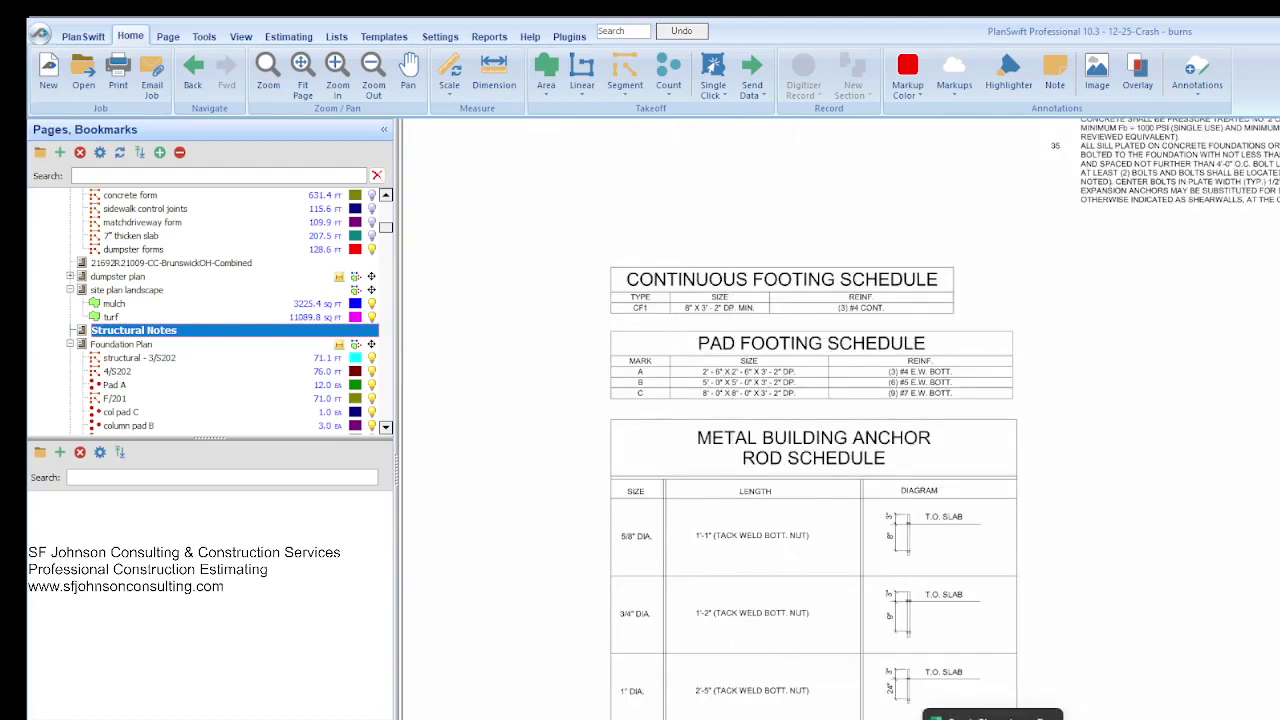
{"action": "left_click", "coordinate": [992, 716]}
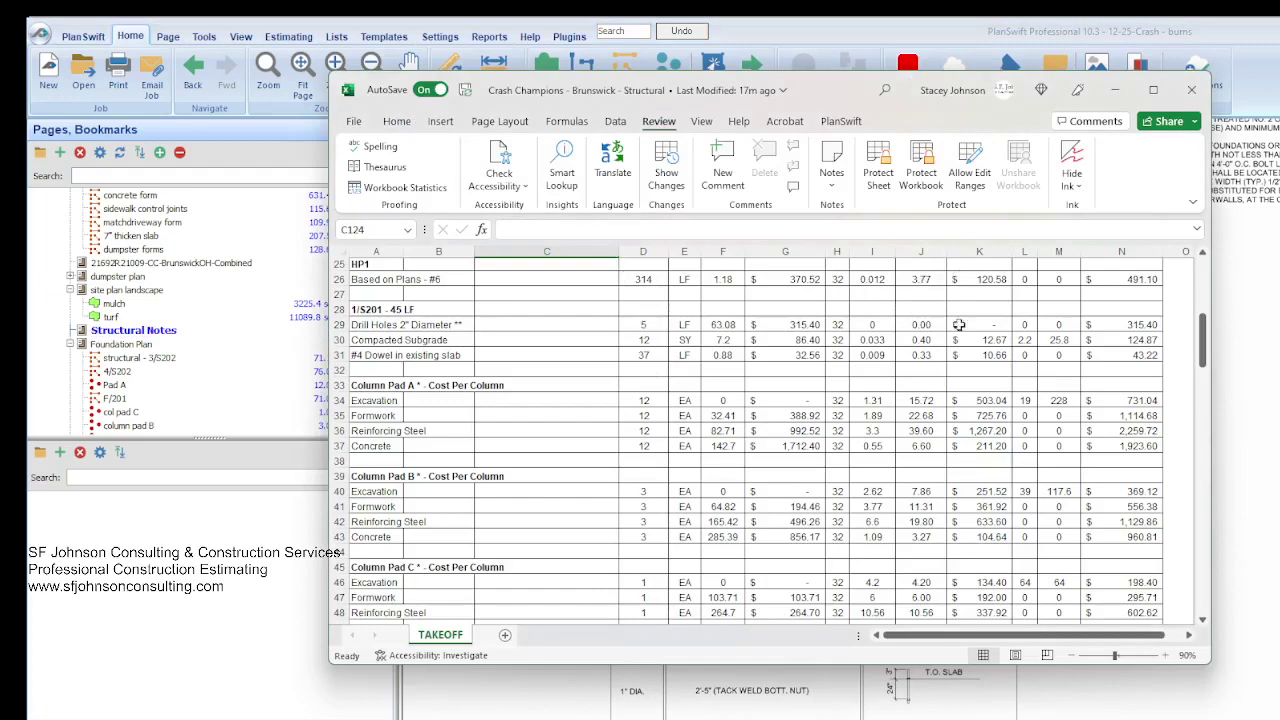
Step: Scroll the estimate from the Foundation section down, then jump to PlanSwift's equipment platform plan
{"action": "scroll", "coordinate": [885, 340], "scroll_direction": "down", "scroll_amount": 3}
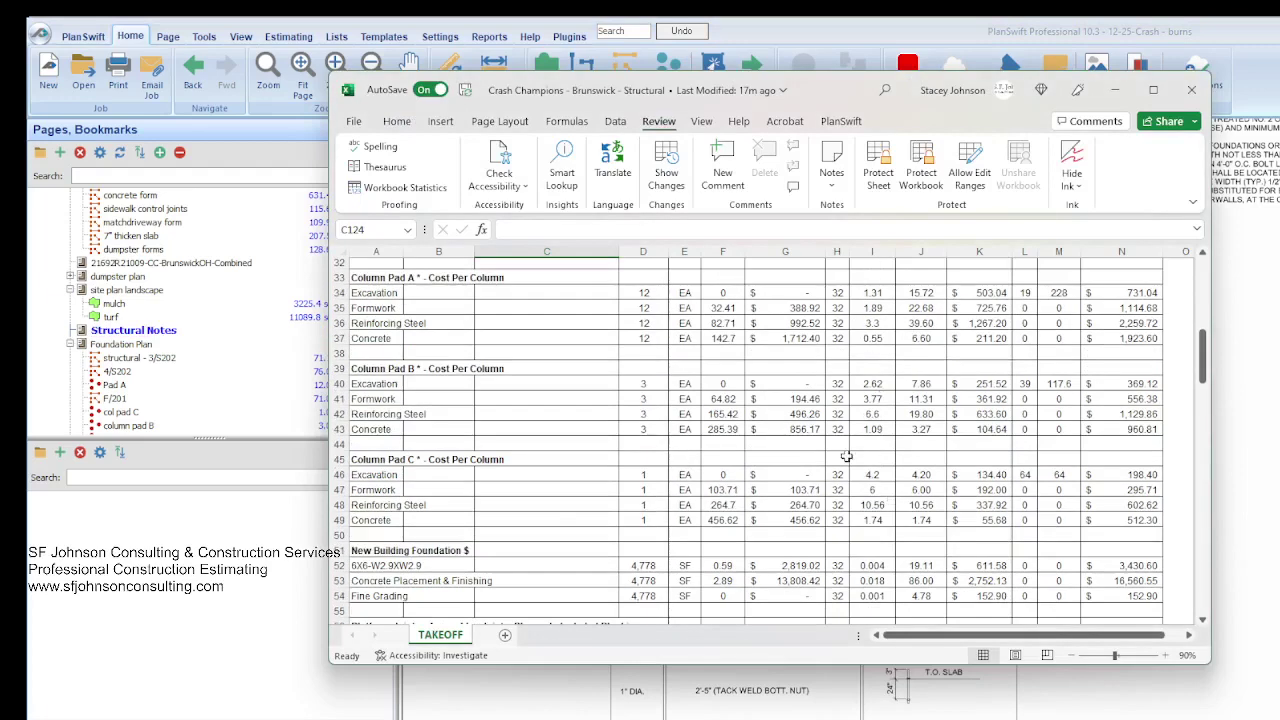
{"action": "scroll", "coordinate": [846, 456], "scroll_direction": "up", "scroll_amount": 10}
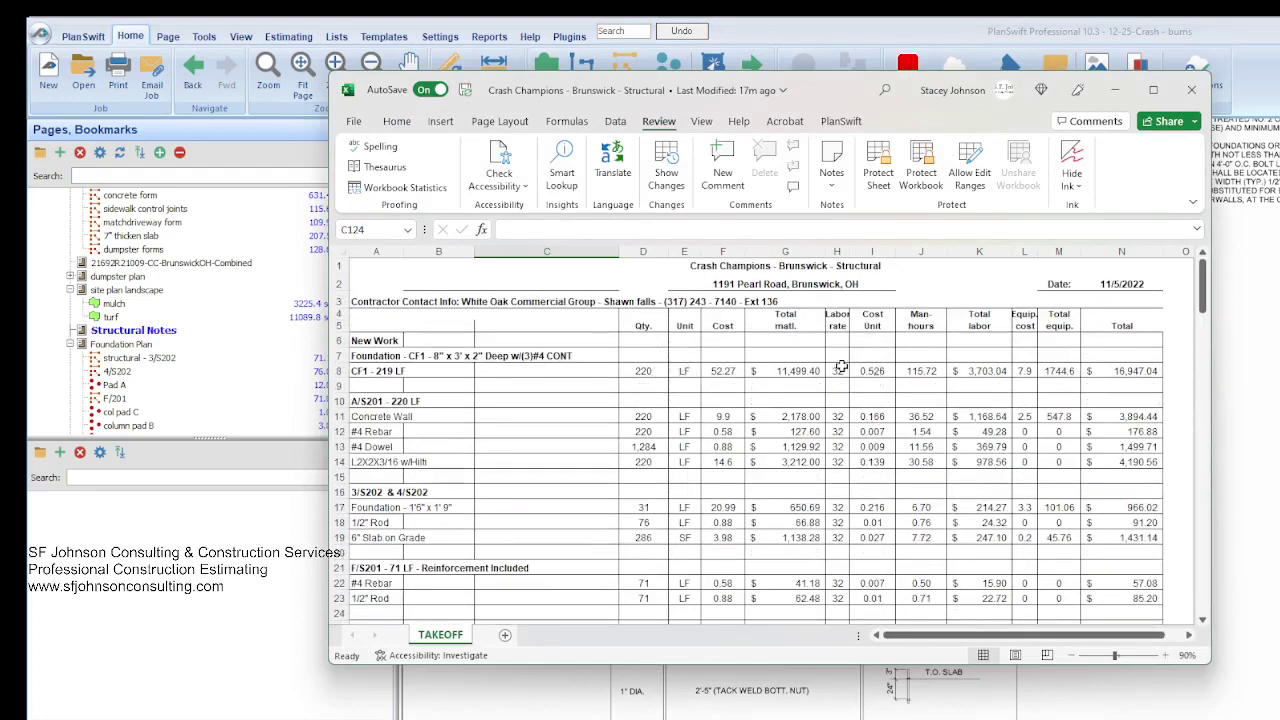
{"action": "scroll", "coordinate": [840, 385], "scroll_direction": "down", "scroll_amount": 2}
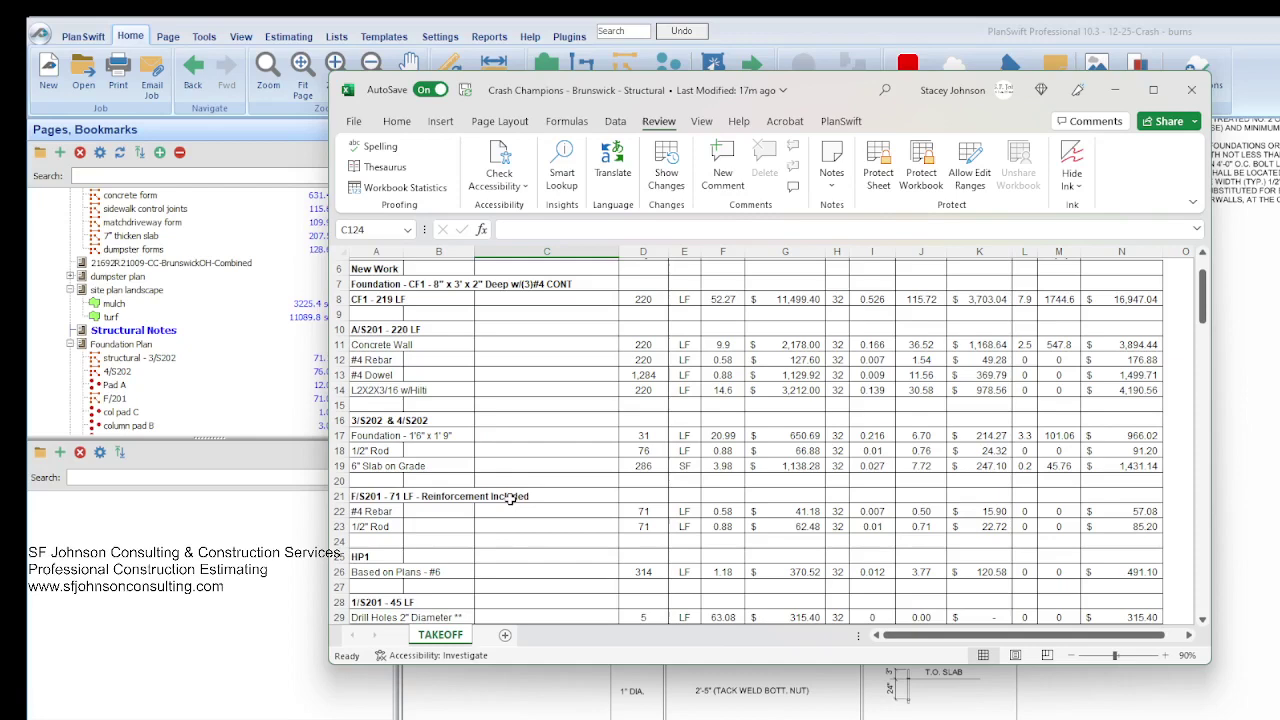
{"action": "scroll", "coordinate": [510, 500], "scroll_direction": "down", "scroll_amount": 1}
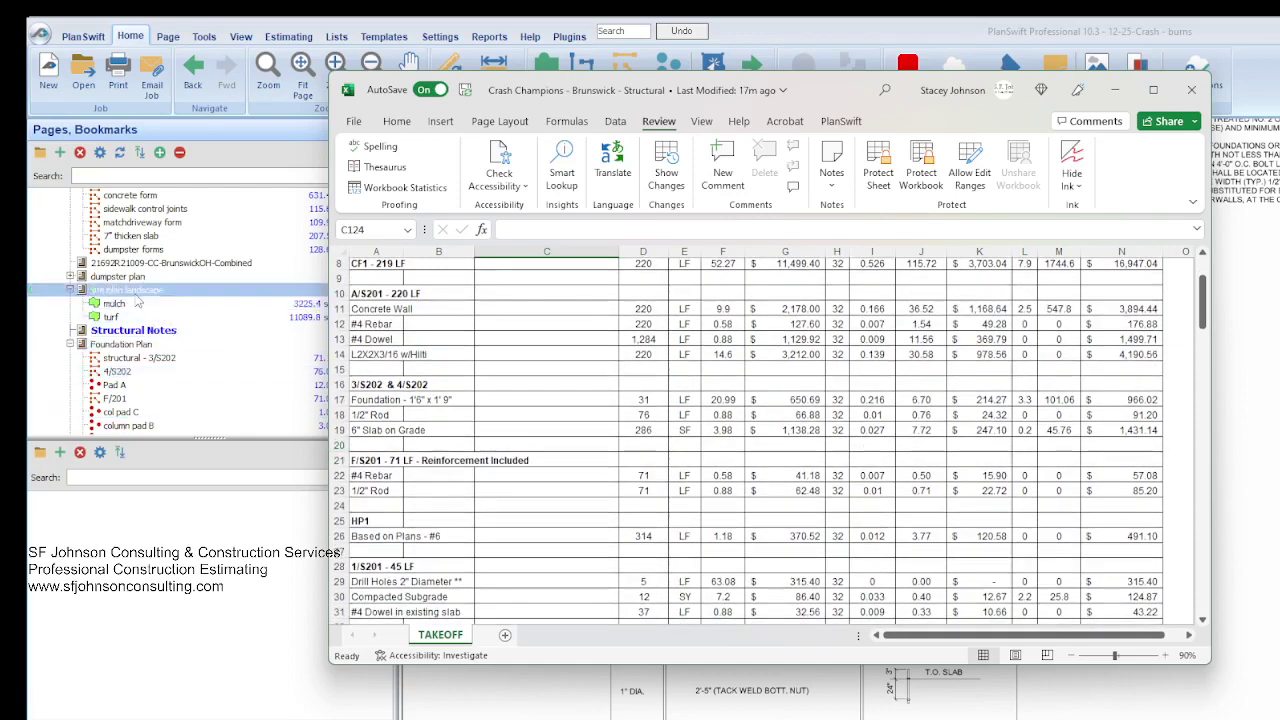
{"action": "scroll", "coordinate": [176, 311], "scroll_direction": "down", "scroll_amount": 1}
{"action": "scroll", "coordinate": [176, 311], "scroll_direction": "down", "scroll_amount": 8}
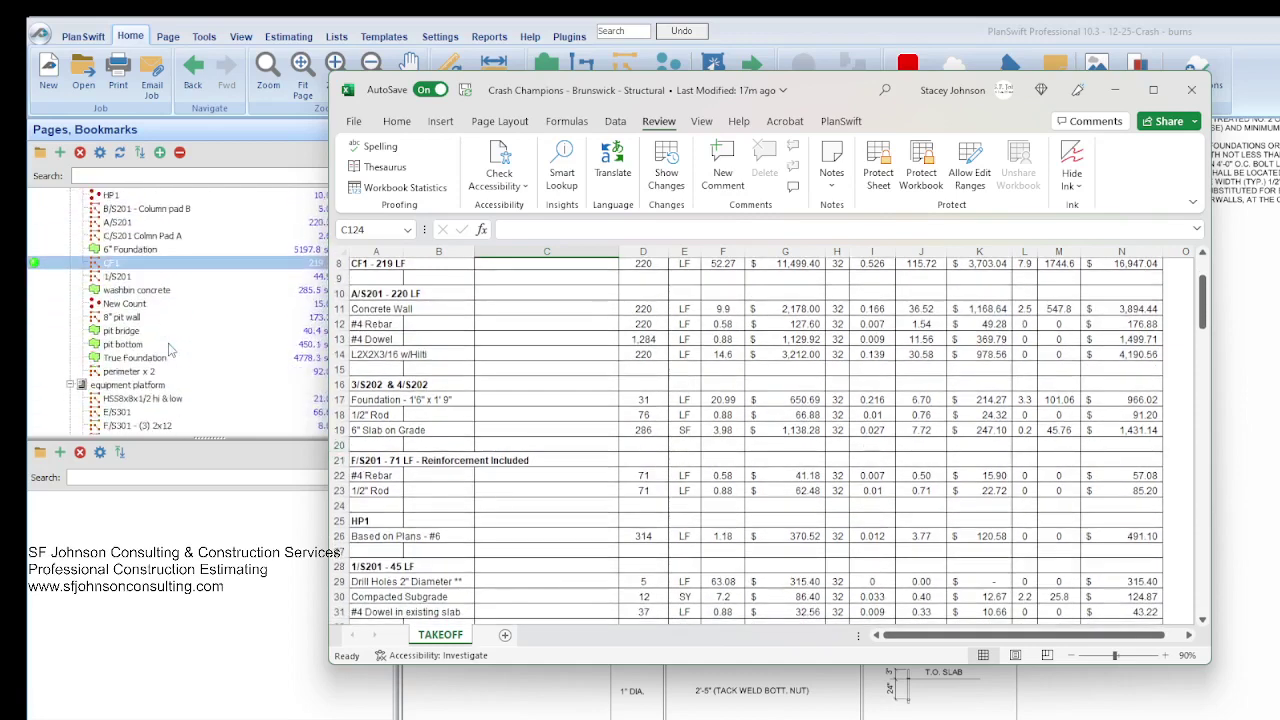
{"action": "left_click", "coordinate": [144, 305]}
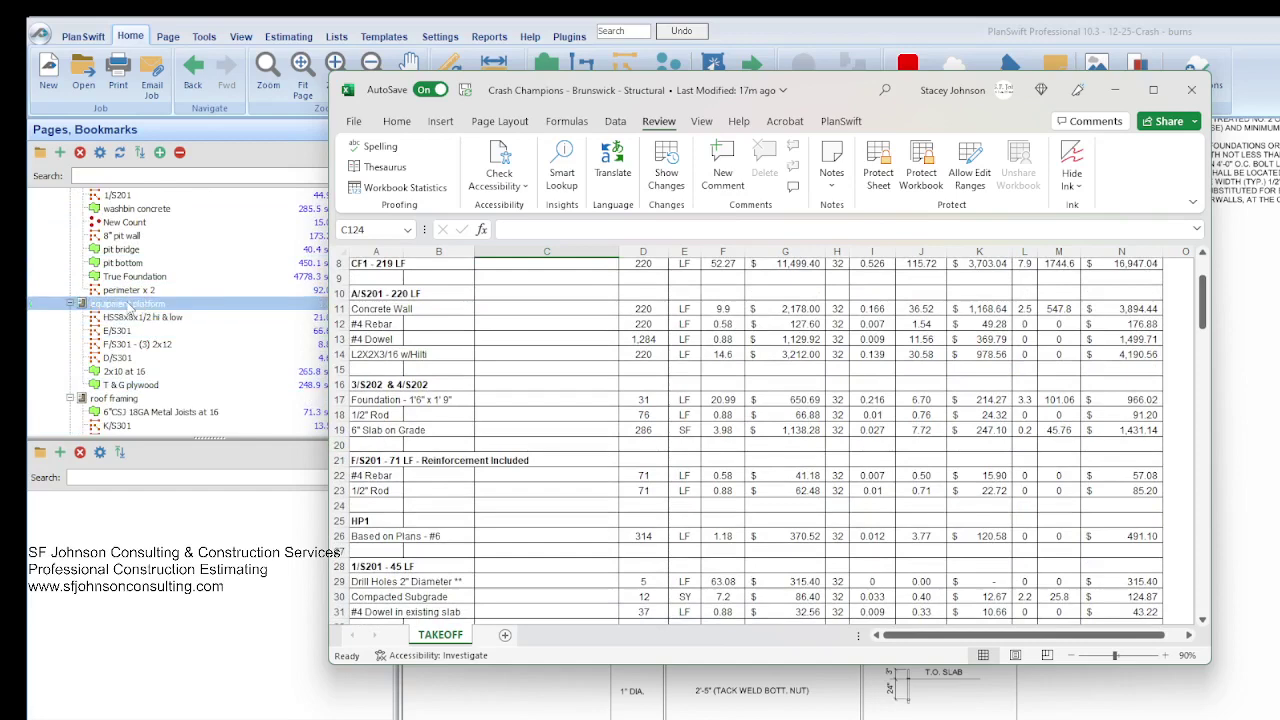
{"action": "left_click", "coordinate": [128, 305]}
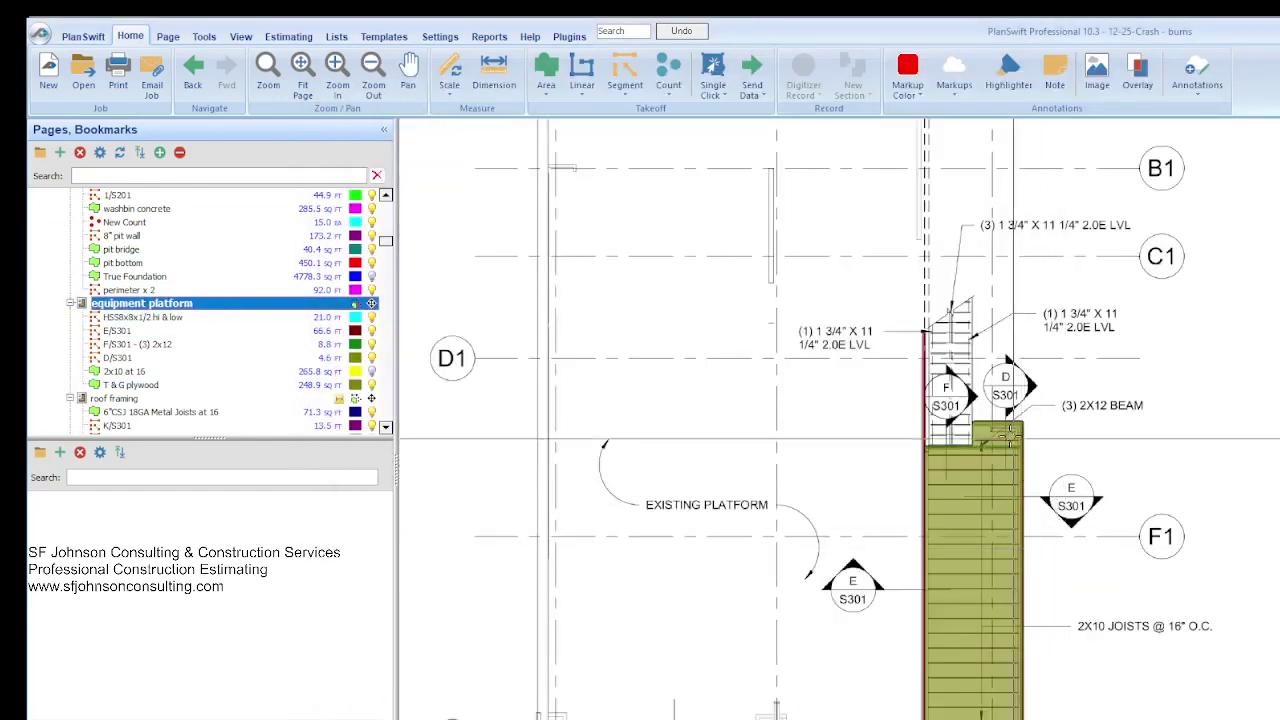
Step: Zoom over the equipment platform's 2X10 joist framing, then open the S301 section details sheet
{"action": "scroll", "coordinate": [1010, 432], "scroll_direction": "up", "scroll_amount": 2}
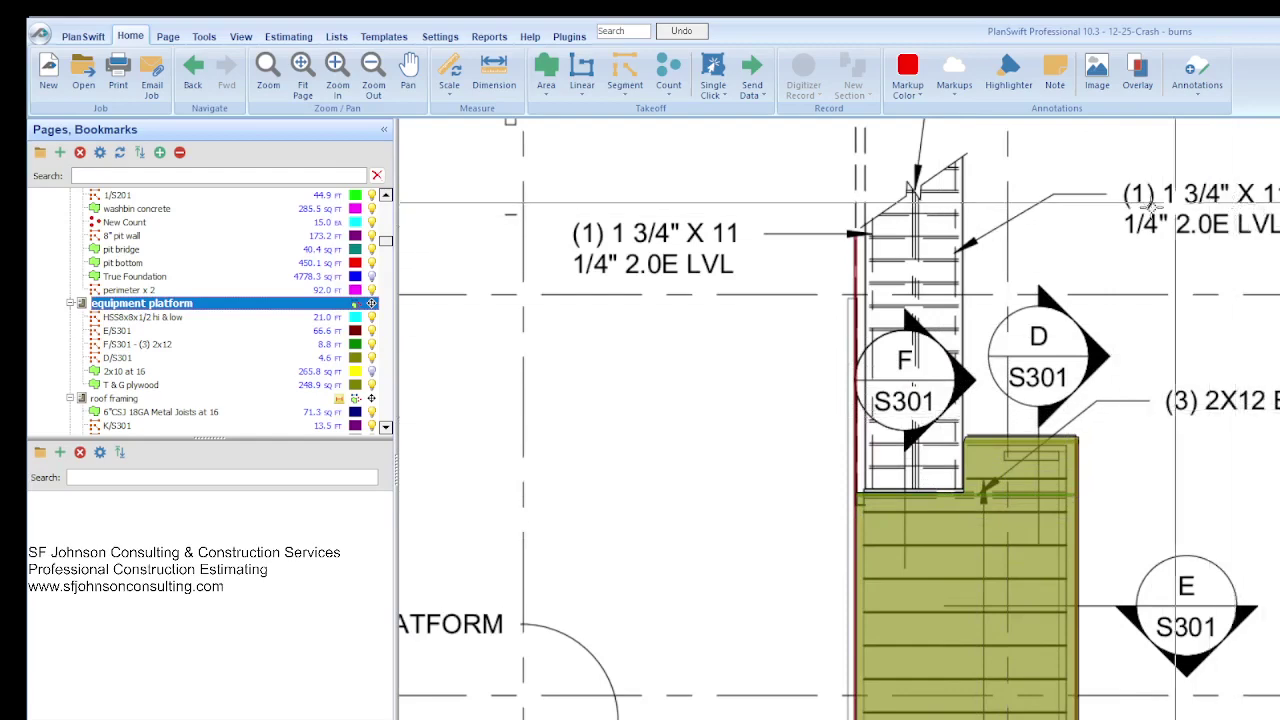
{"action": "scroll", "coordinate": [882, 371], "scroll_direction": "down", "scroll_amount": 2}
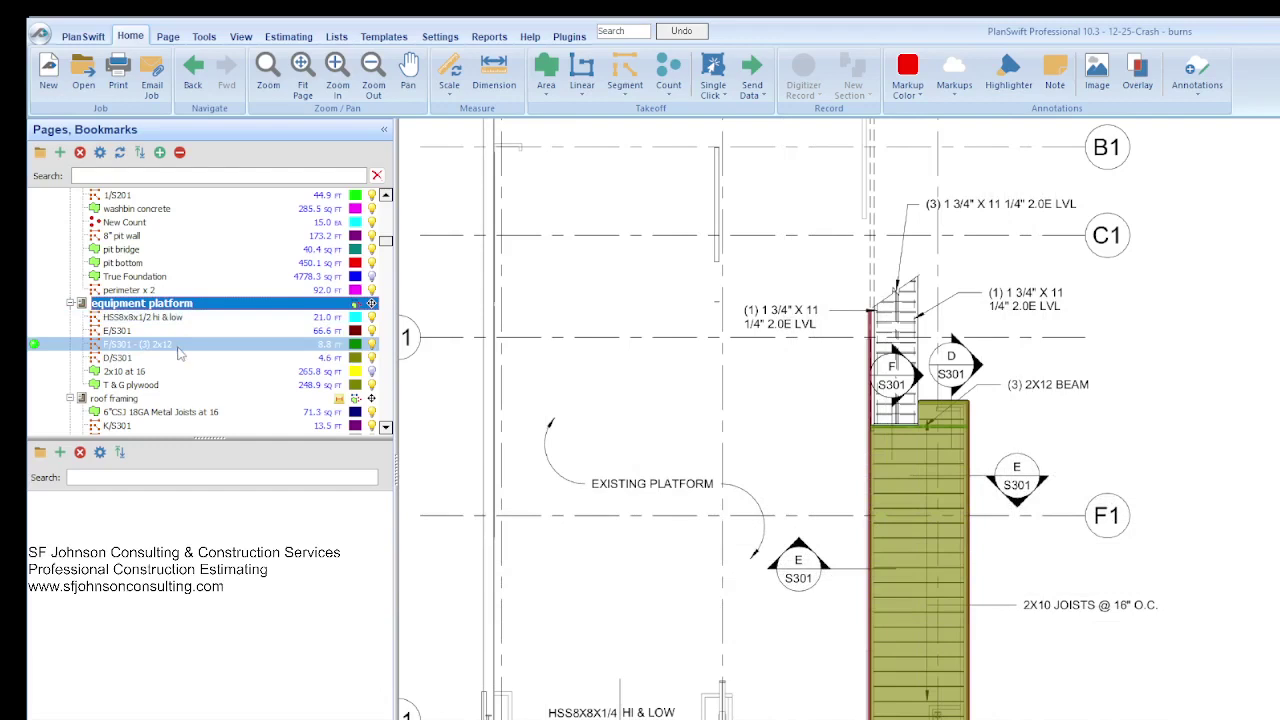
{"action": "scroll", "coordinate": [181, 357], "scroll_direction": "down", "scroll_amount": 10}
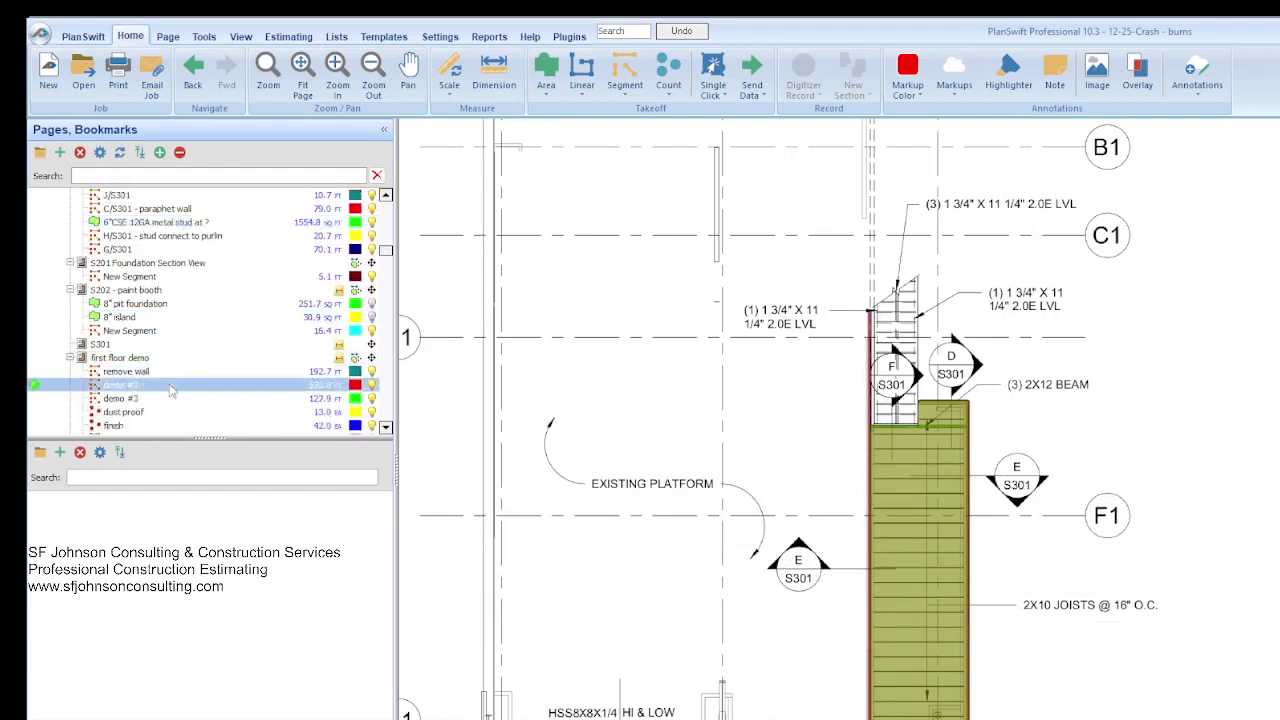
{"action": "left_click", "coordinate": [117, 345]}
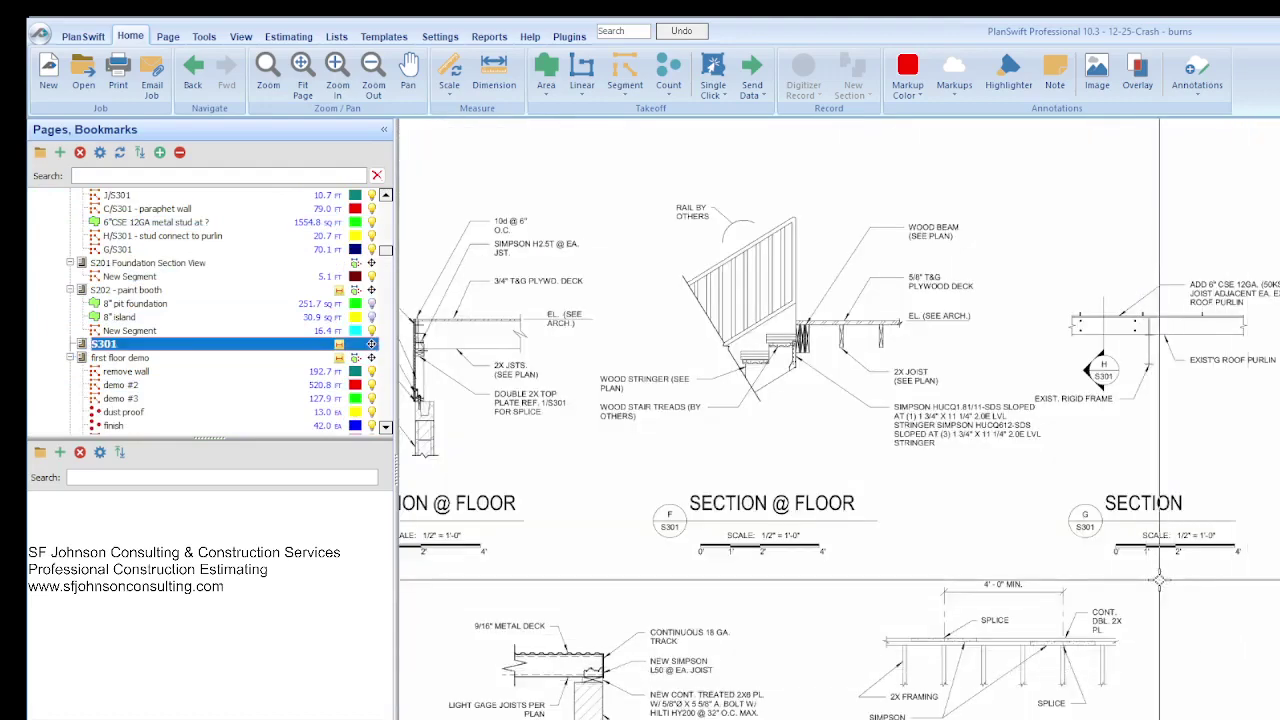
{"action": "scroll", "coordinate": [547, 543], "scroll_direction": "down", "scroll_amount": 3}
{"action": "scroll", "coordinate": [547, 490], "scroll_direction": "up", "scroll_amount": 2}
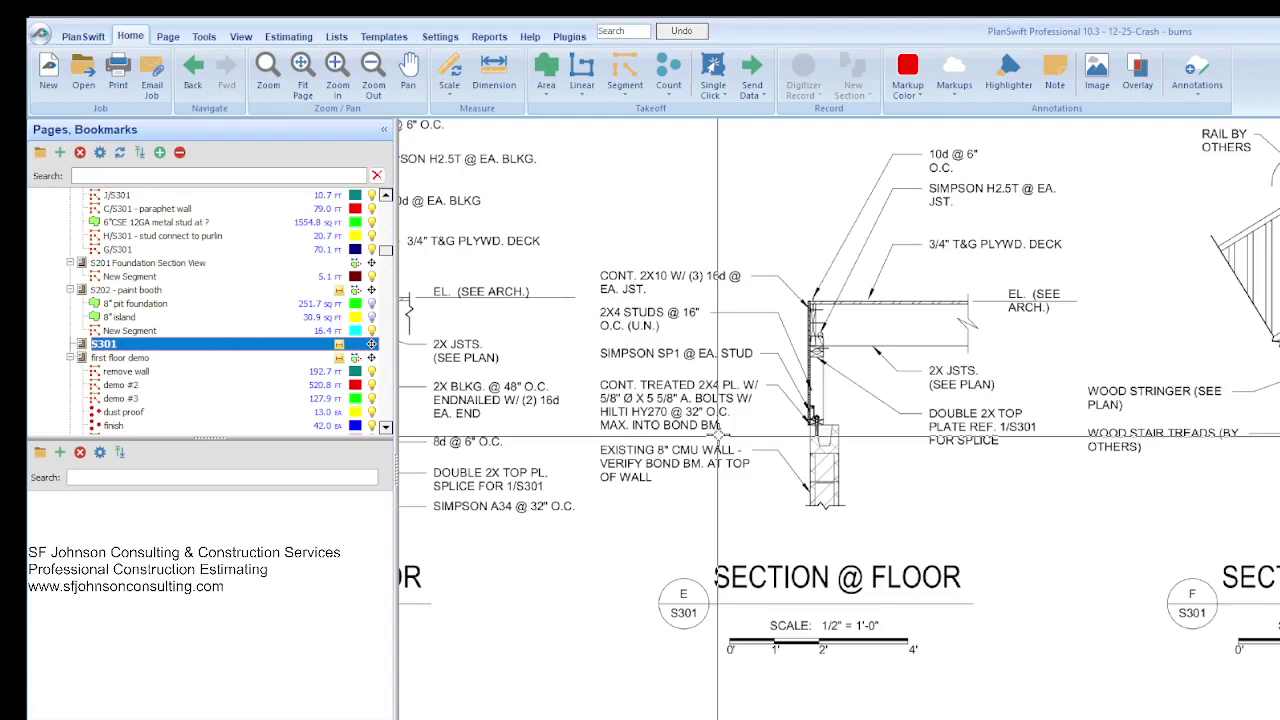
{"action": "scroll", "coordinate": [640, 382], "scroll_direction": "up", "scroll_amount": 2}
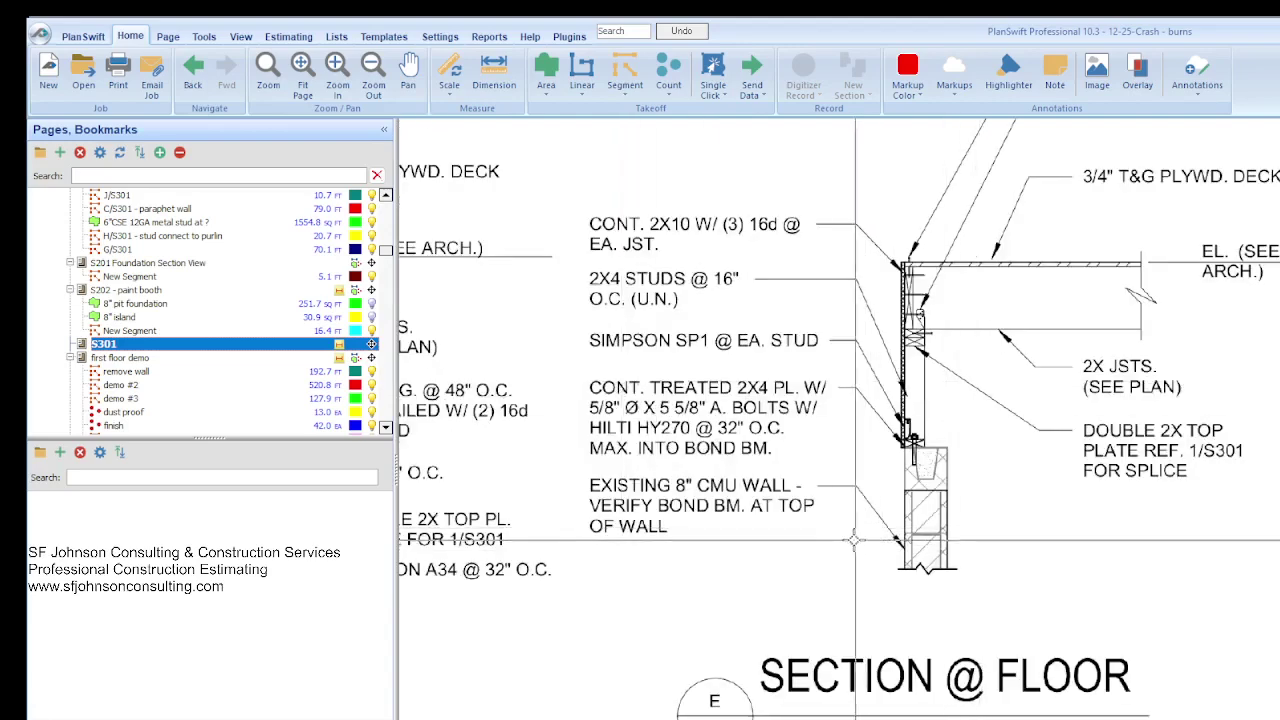
{"action": "scroll", "coordinate": [853, 540], "scroll_direction": "down", "scroll_amount": 2}
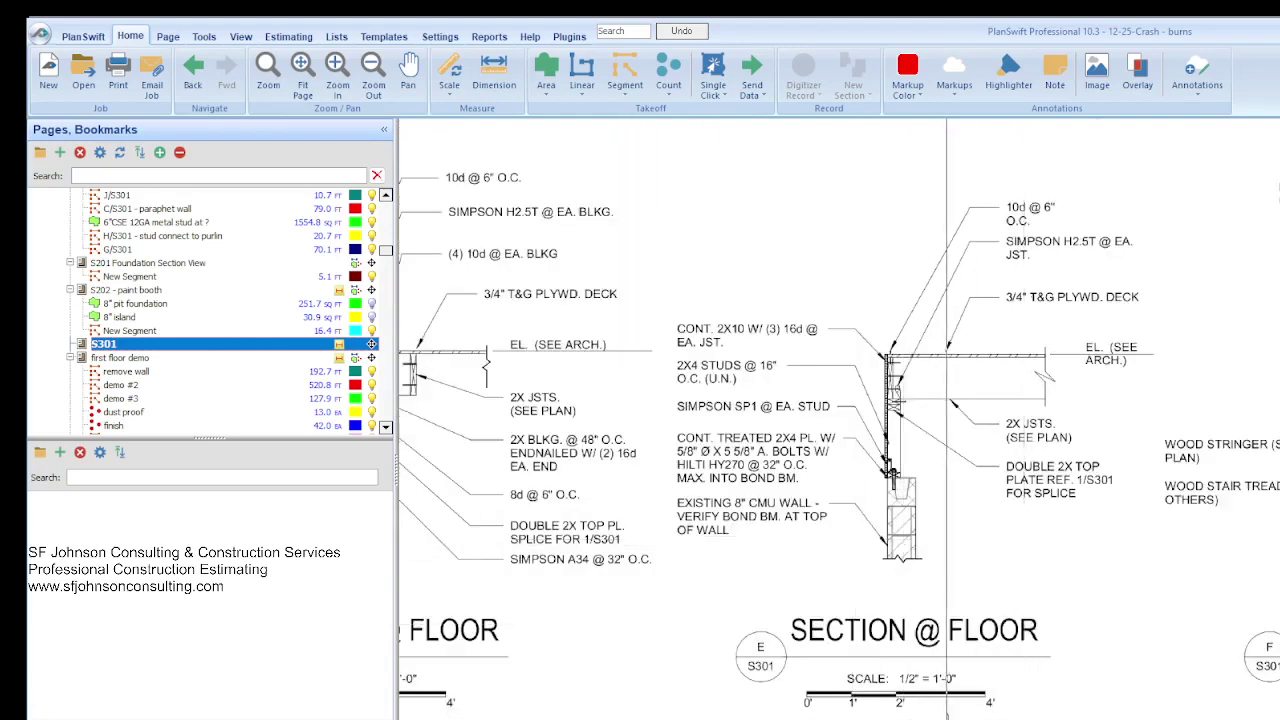
{"action": "scroll", "coordinate": [752, 369], "scroll_direction": "up", "scroll_amount": 4}
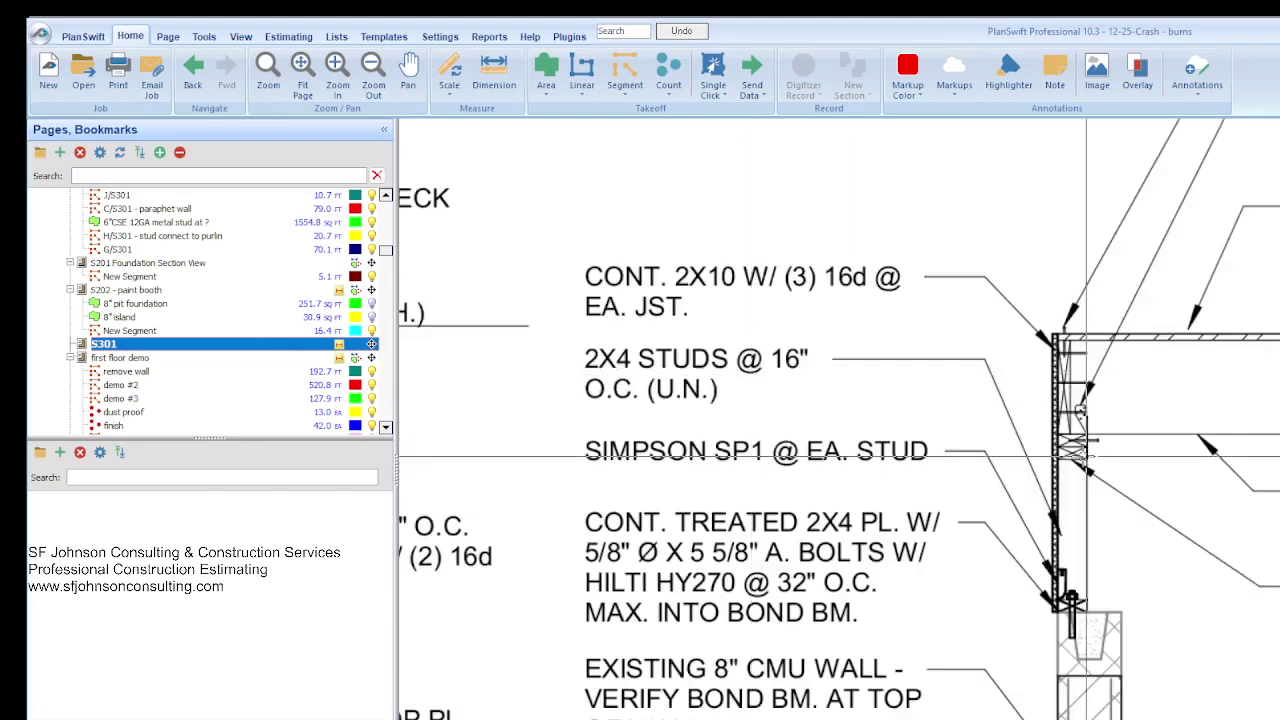
{"action": "scroll", "coordinate": [720, 335], "scroll_direction": "down", "scroll_amount": 2}
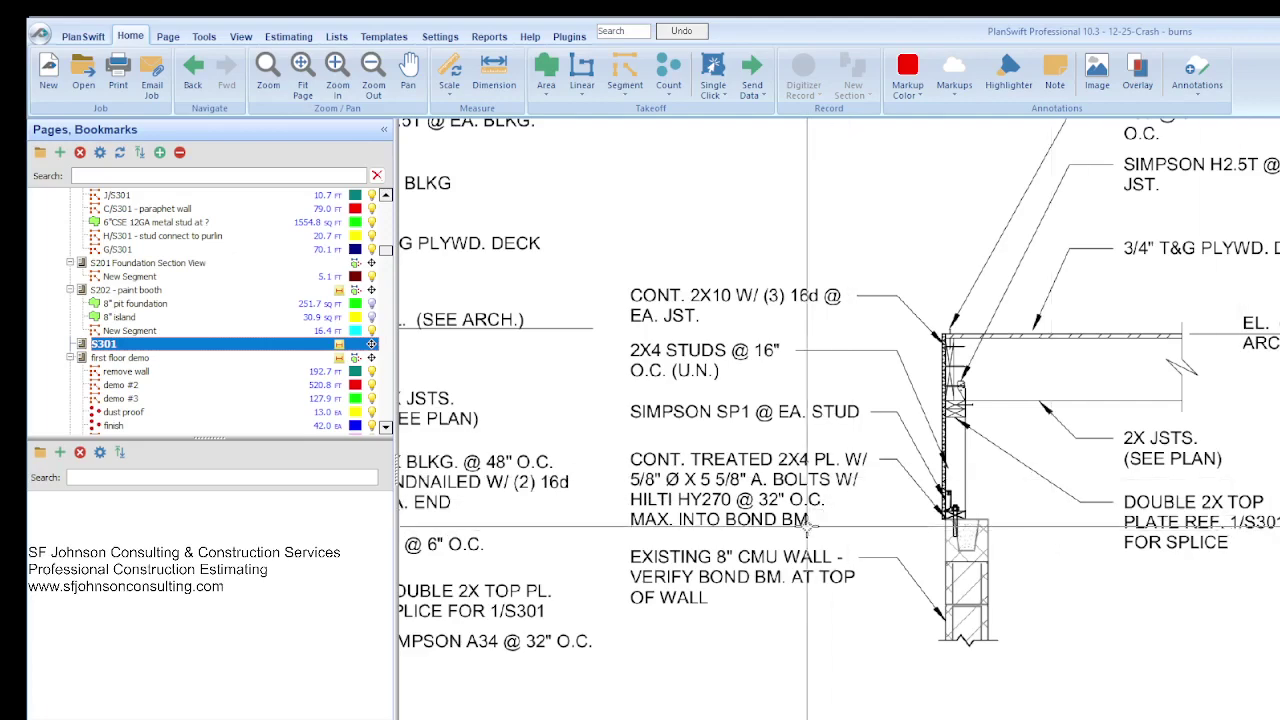
{"action": "scroll", "coordinate": [856, 460], "scroll_direction": "down", "scroll_amount": 6}
{"action": "scroll", "coordinate": [911, 354], "scroll_direction": "up", "scroll_amount": 4}
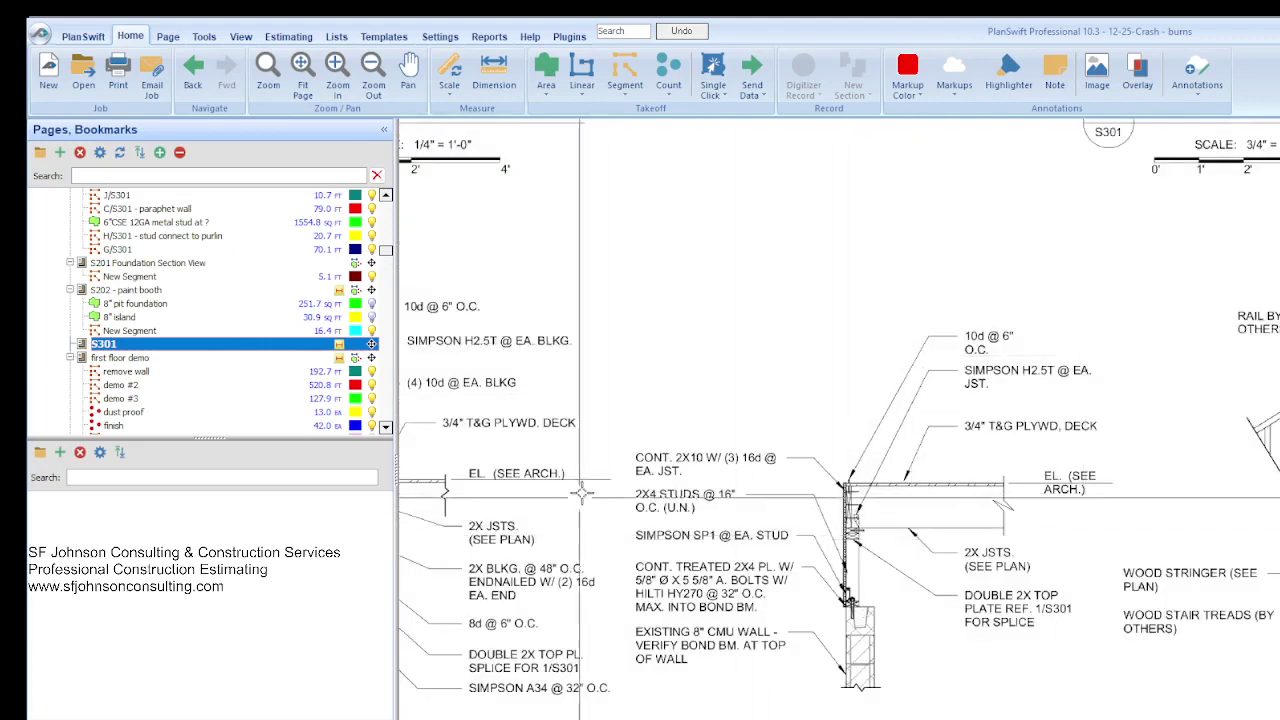
{"action": "scroll", "coordinate": [700, 470], "scroll_direction": "up", "scroll_amount": 2}
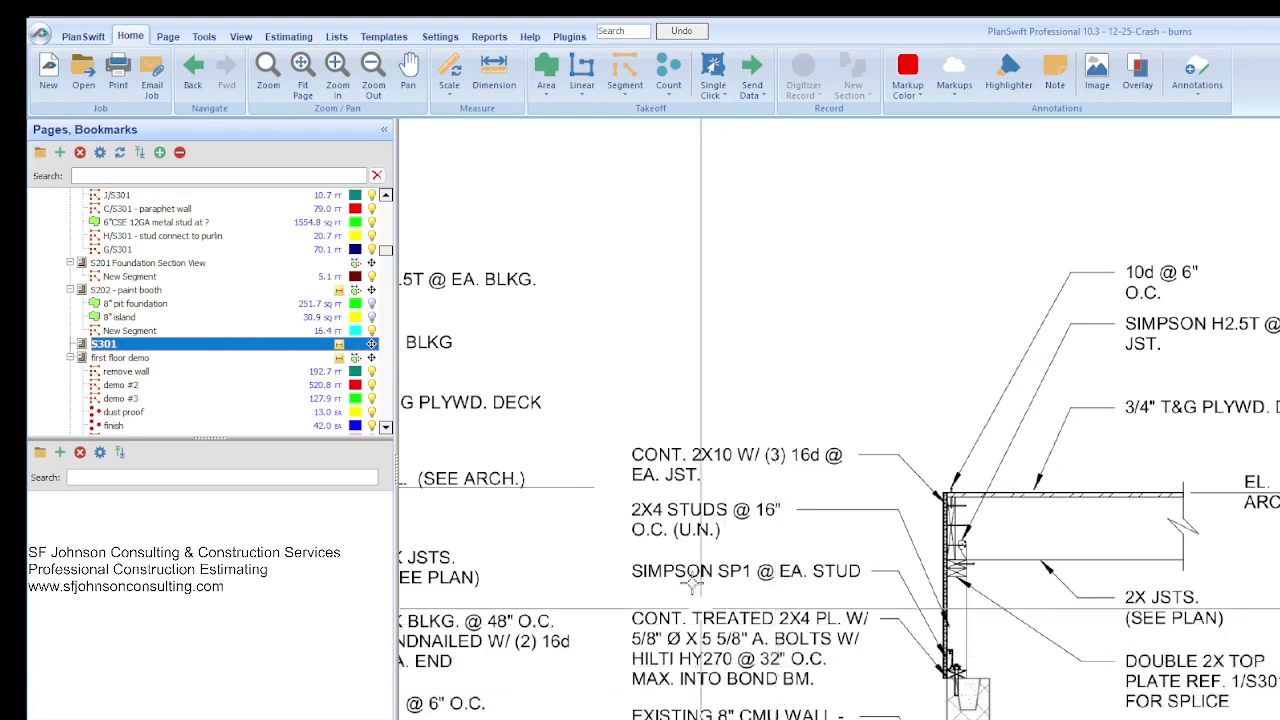
{"action": "scroll", "coordinate": [701, 606], "scroll_direction": "down", "scroll_amount": 3}
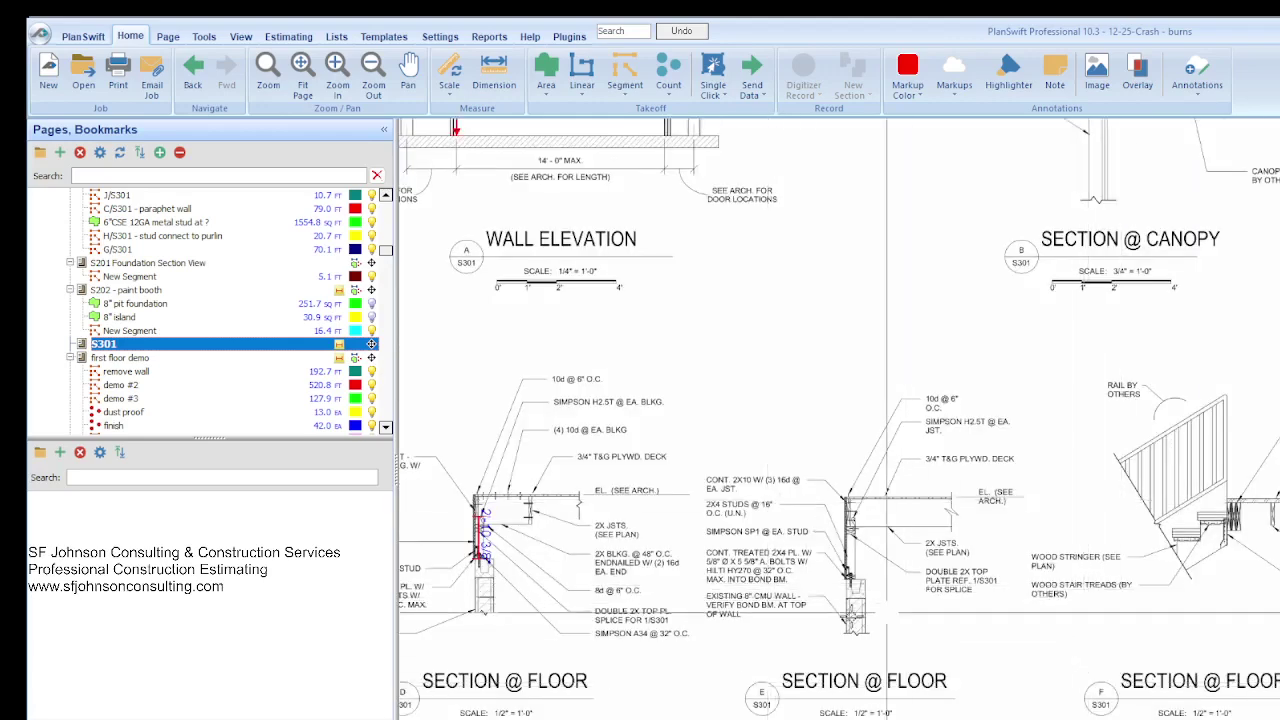
{"action": "scroll", "coordinate": [720, 612], "scroll_direction": "up", "scroll_amount": 3}
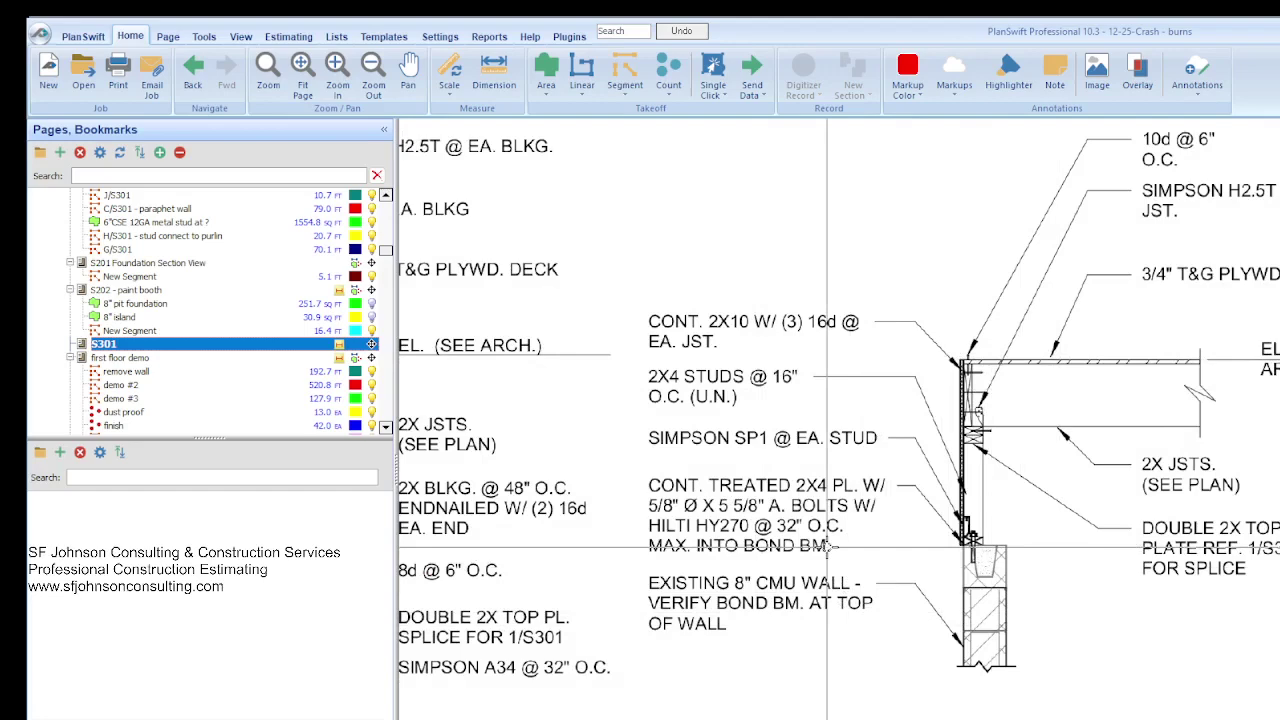
{"action": "scroll", "coordinate": [828, 545], "scroll_direction": "down", "scroll_amount": 2}
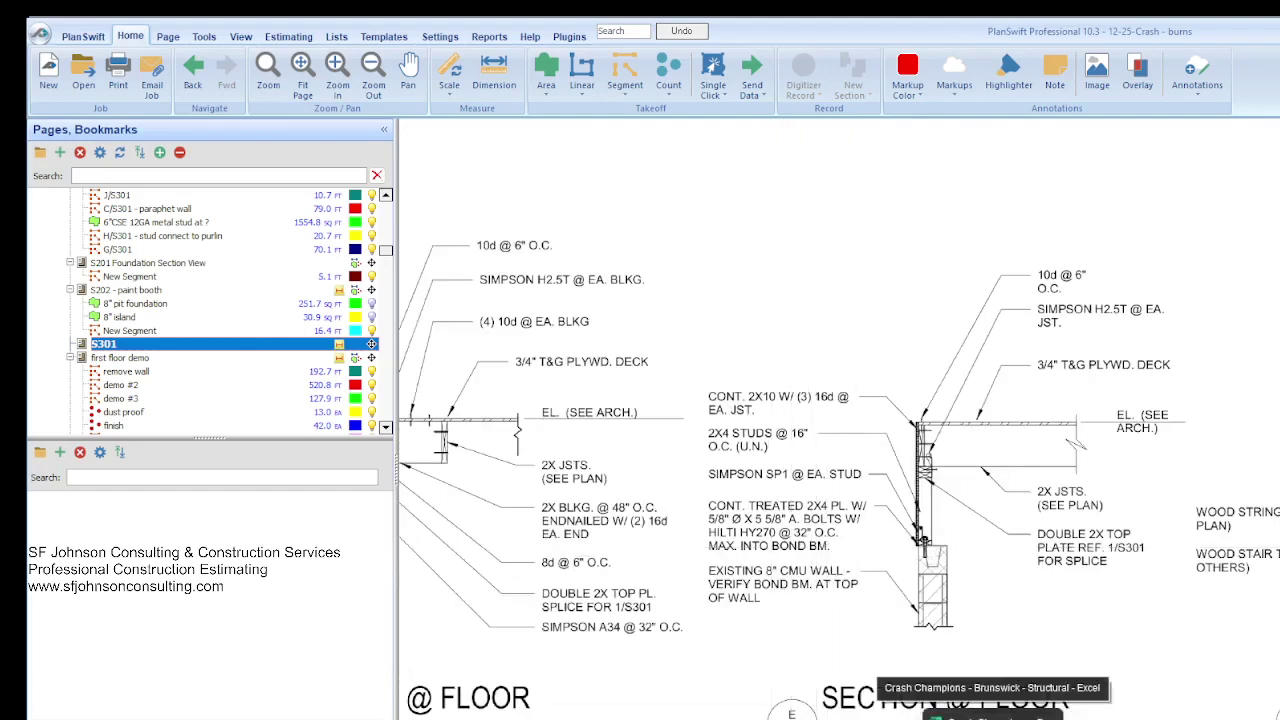
{"action": "left_click", "coordinate": [992, 716]}
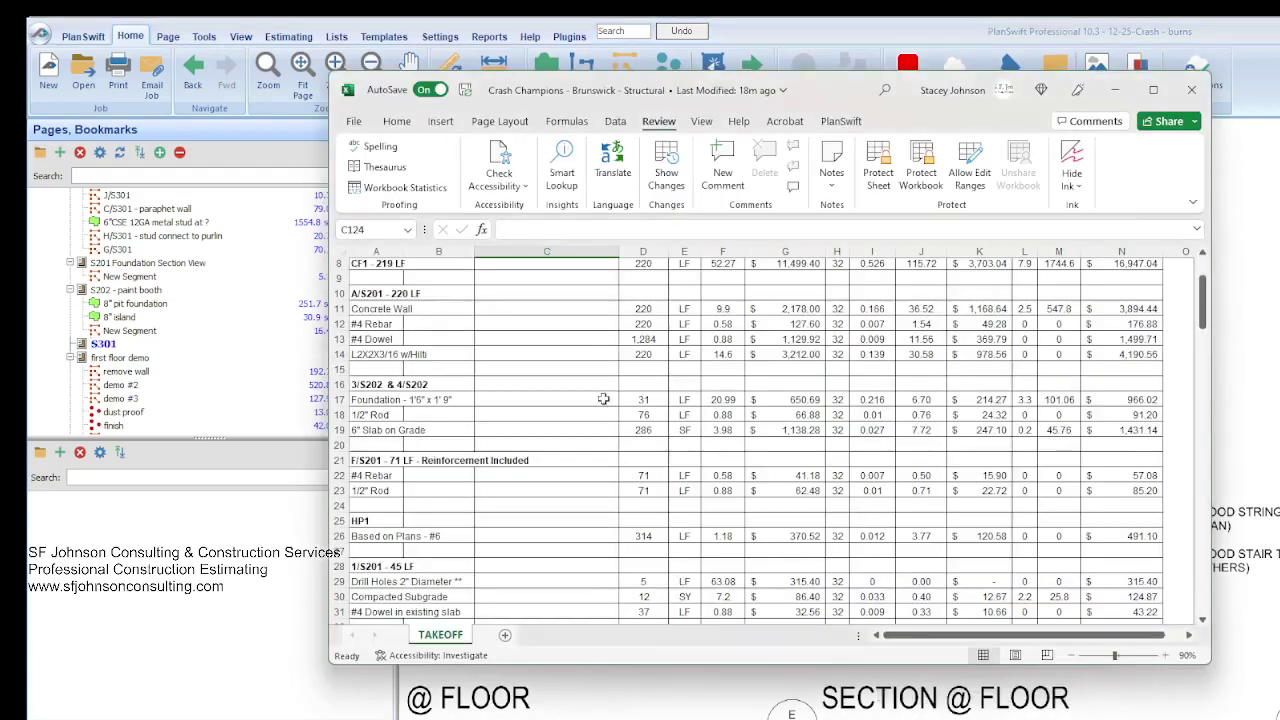
{"action": "scroll", "coordinate": [393, 309], "scroll_direction": "down", "scroll_amount": 6}
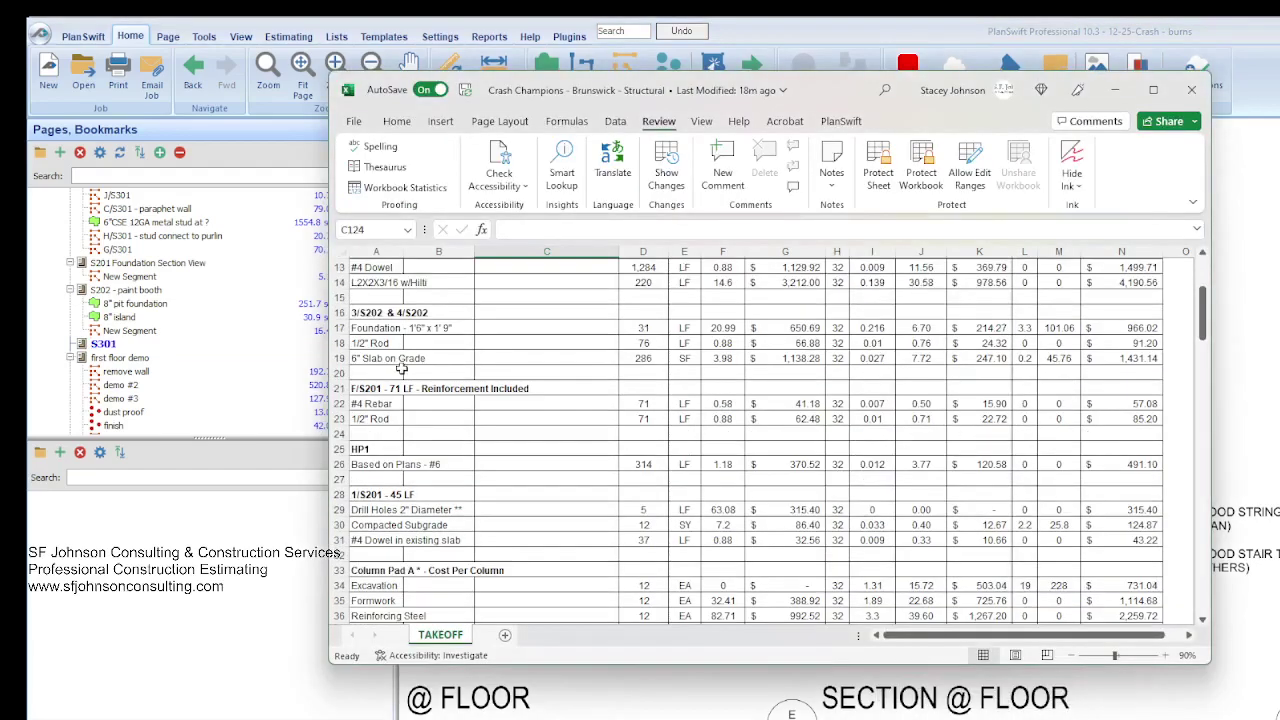
{"action": "scroll", "coordinate": [436, 446], "scroll_direction": "down", "scroll_amount": 6}
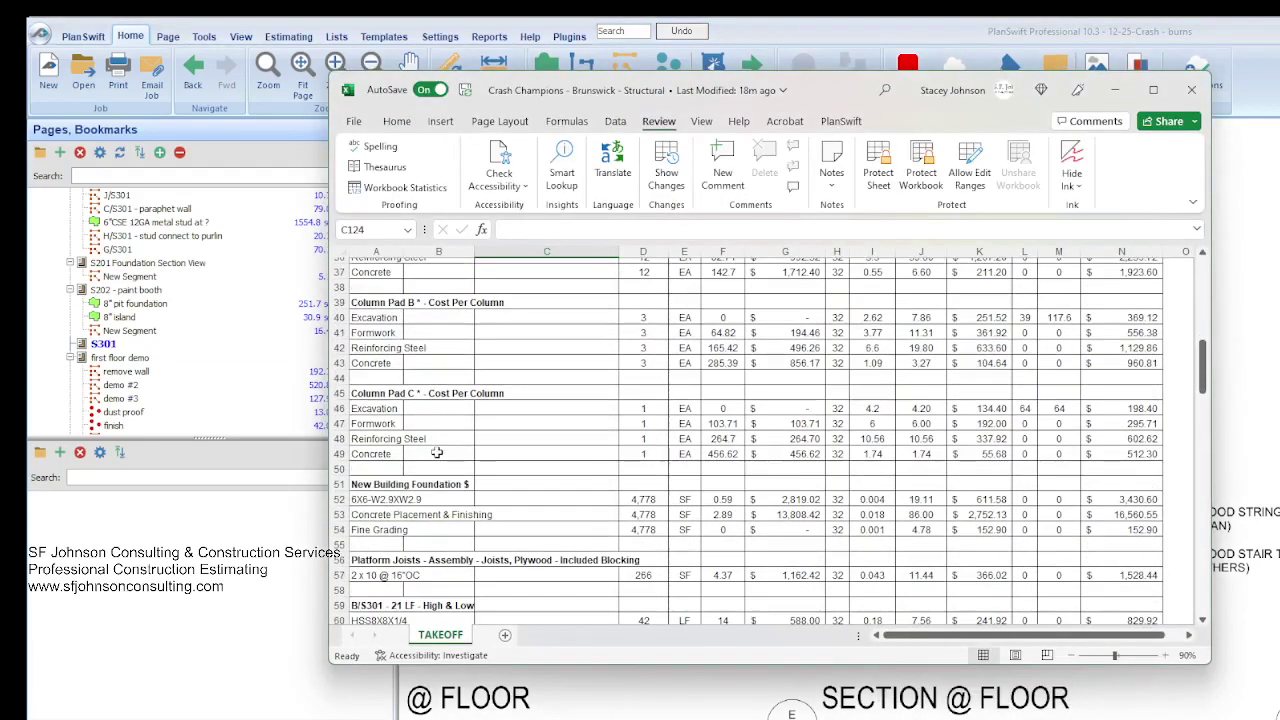
{"action": "scroll", "coordinate": [438, 462], "scroll_direction": "down", "scroll_amount": 4}
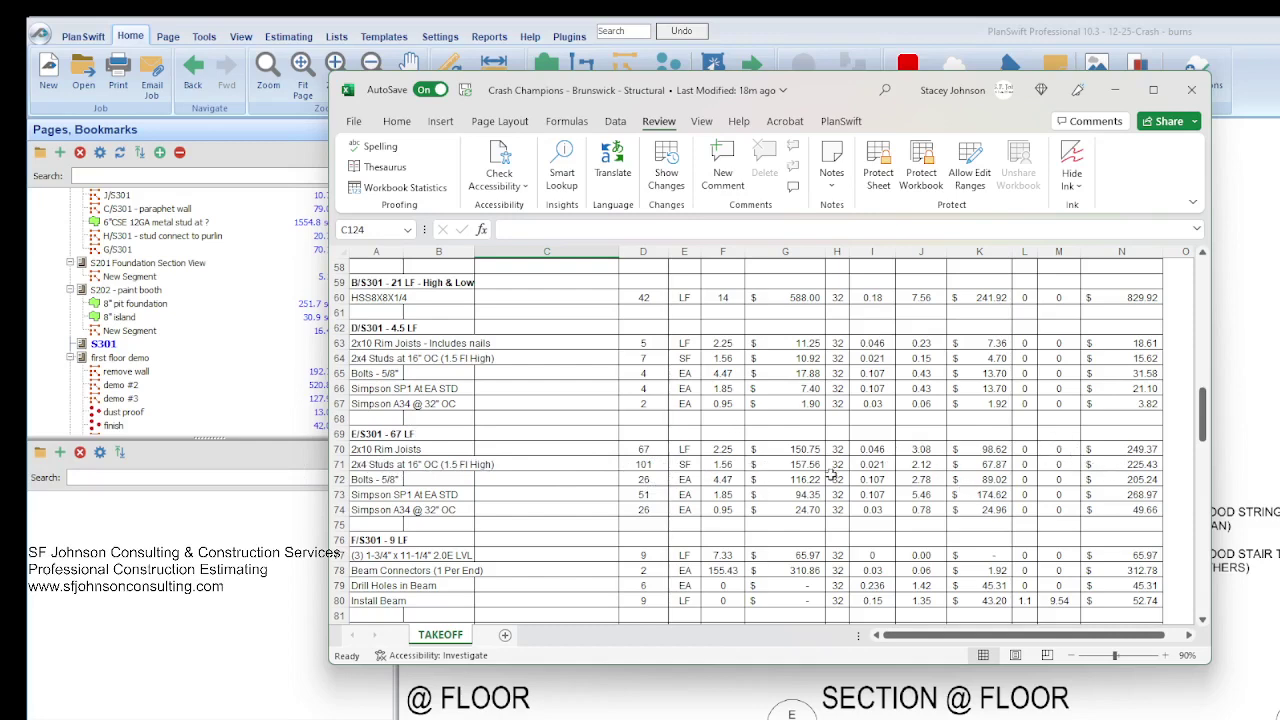
{"action": "scroll", "coordinate": [463, 455], "scroll_direction": "down", "scroll_amount": 2}
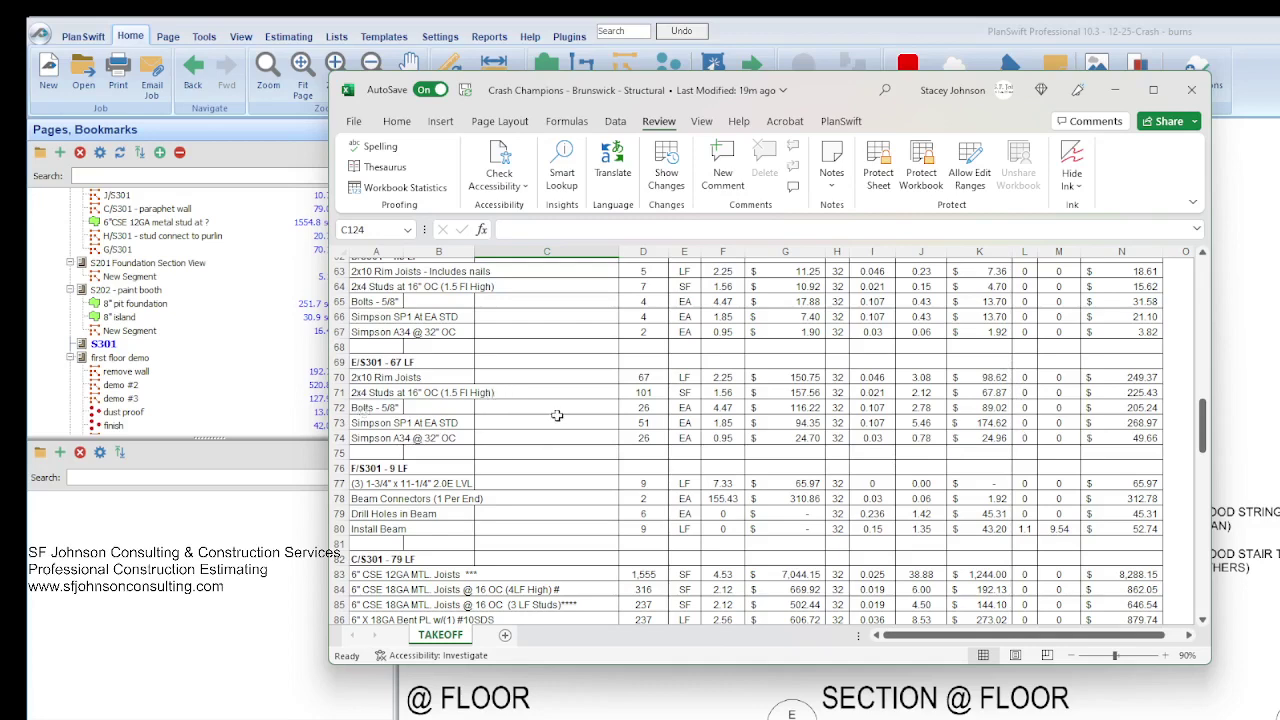
{"action": "key", "text": "alt+Tab"}
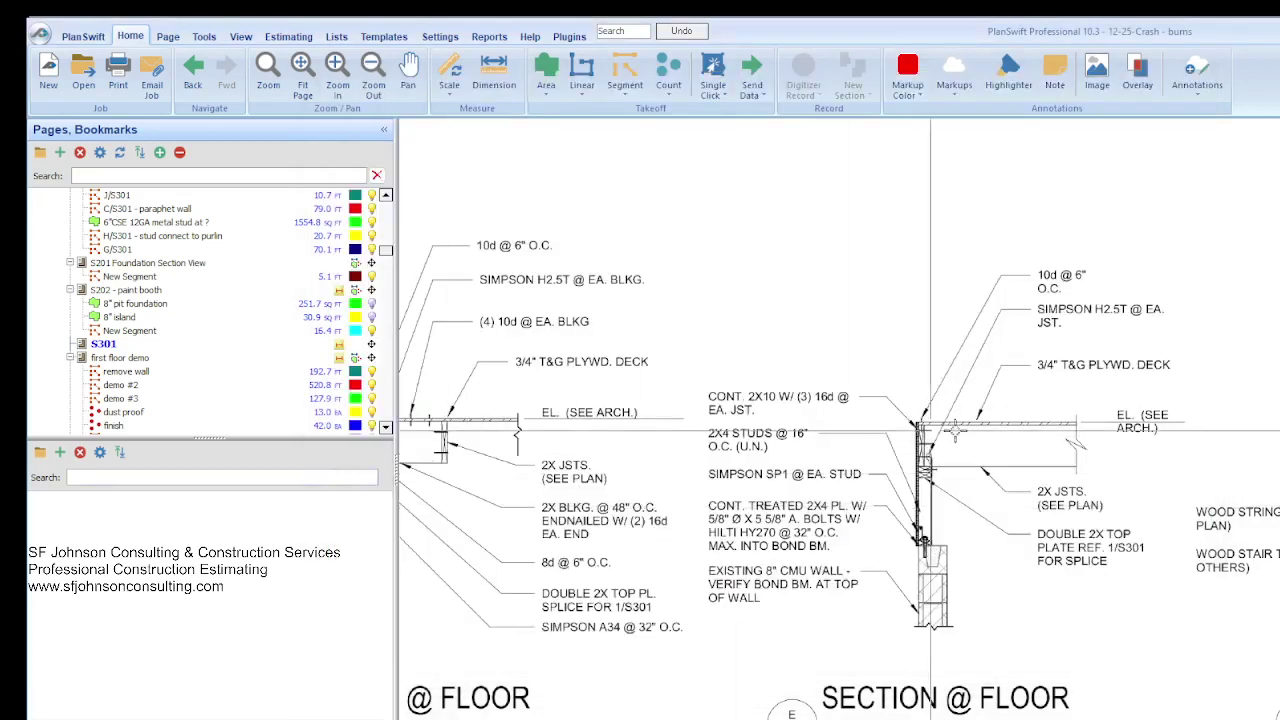
Step: Navigate the Pages, Bookmarks tree to open the S202 - paint booth page
{"action": "left_click", "coordinate": [255, 291]}
{"action": "left_click", "coordinate": [170, 370]}
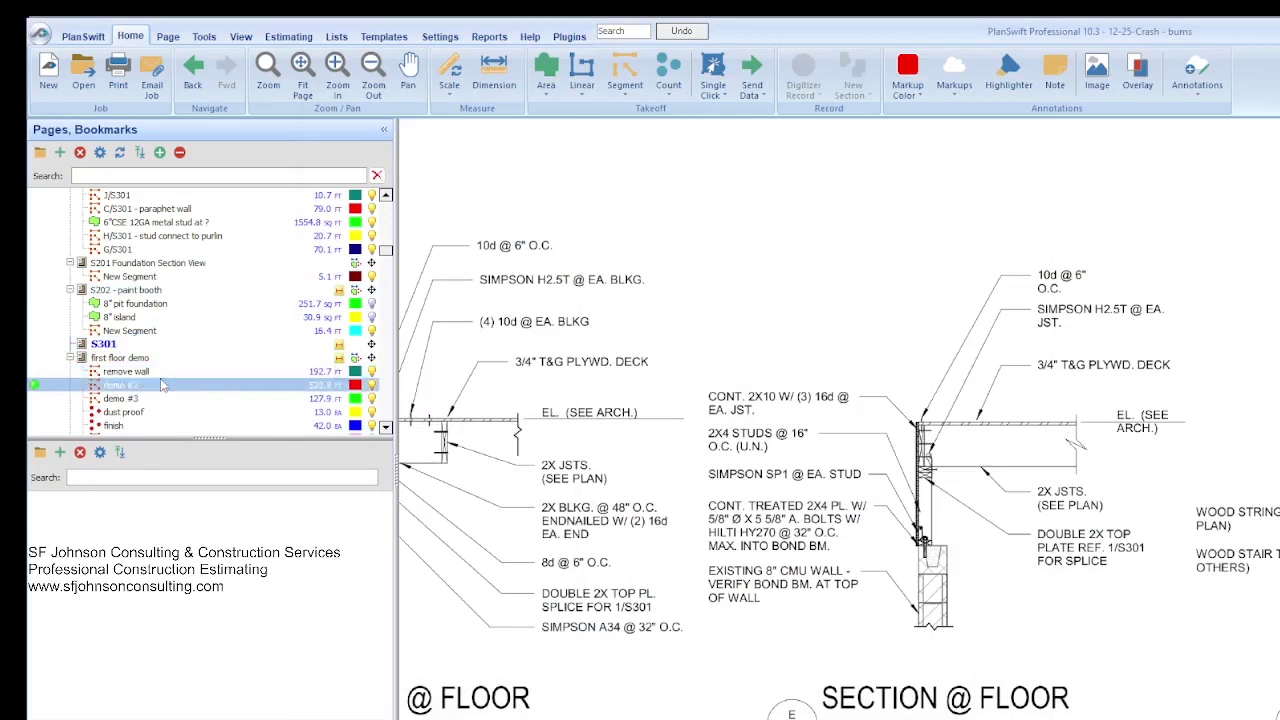
{"action": "left_click", "coordinate": [137, 330]}
{"action": "left_click", "coordinate": [134, 347]}
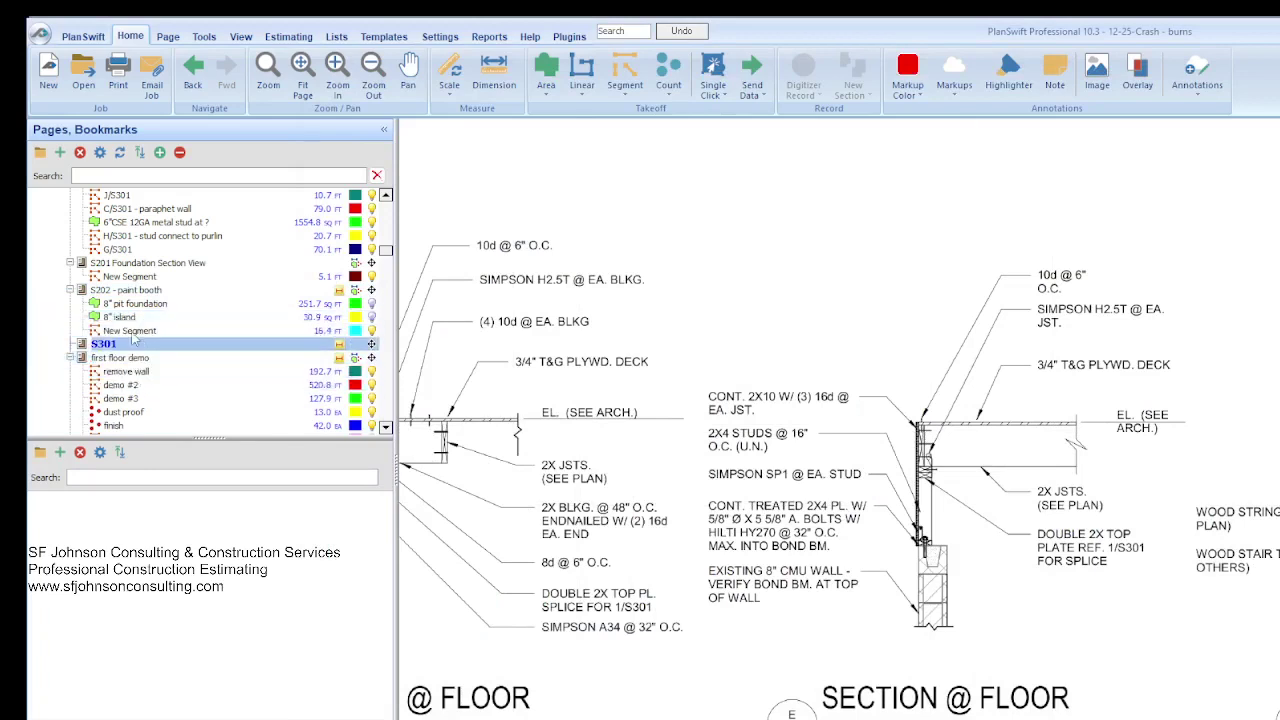
{"action": "left_click_drag", "start_coordinate": [134, 340], "coordinate": [122, 296]}
{"action": "left_click", "coordinate": [124, 291]}
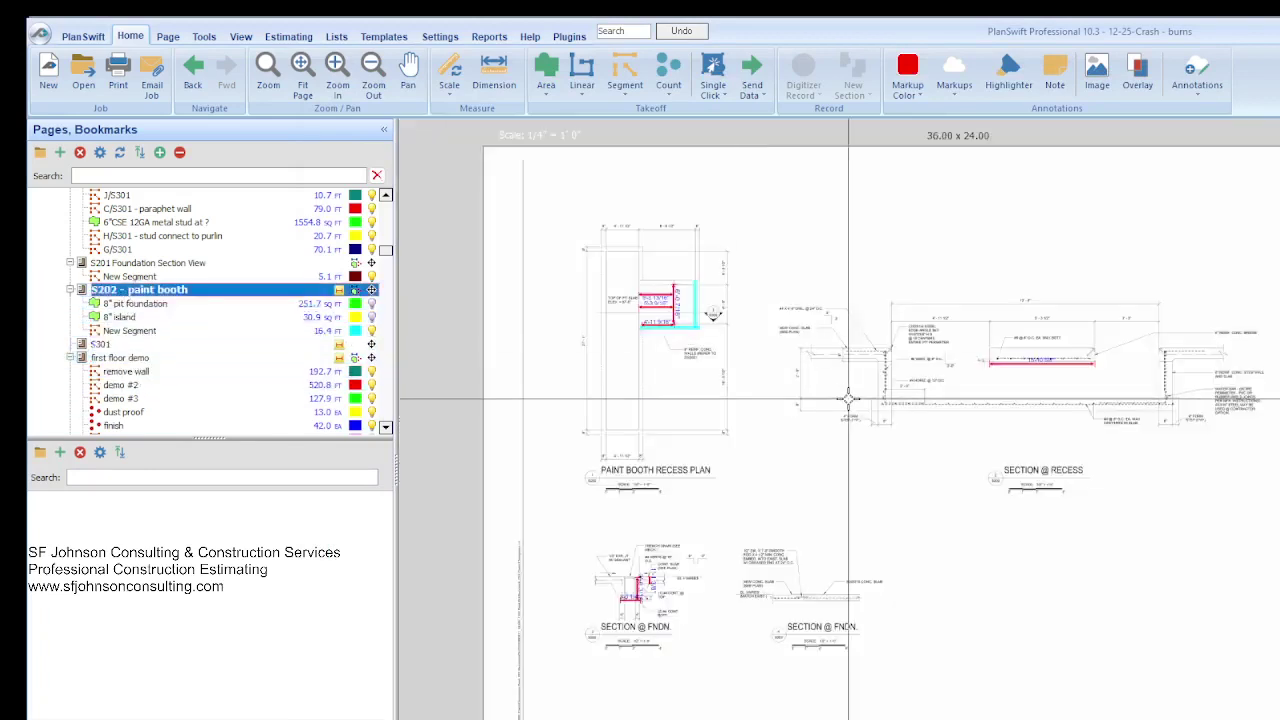
Step: Display the 6"CSE 12GA metal stud takeoff of 1554.8 sq ft on the Roof Framing Plan
{"action": "scroll", "coordinate": [860, 380], "scroll_direction": "up", "scroll_amount": 3}
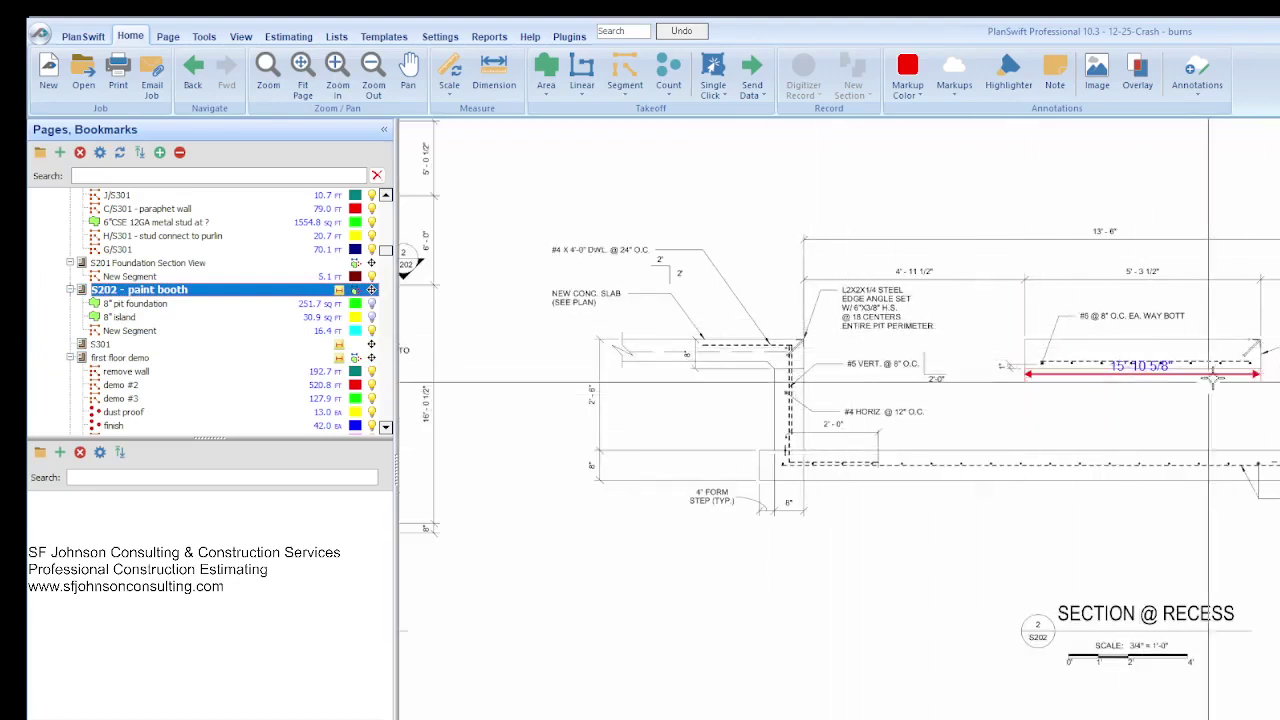
{"action": "scroll", "coordinate": [920, 627], "scroll_direction": "down", "scroll_amount": 3}
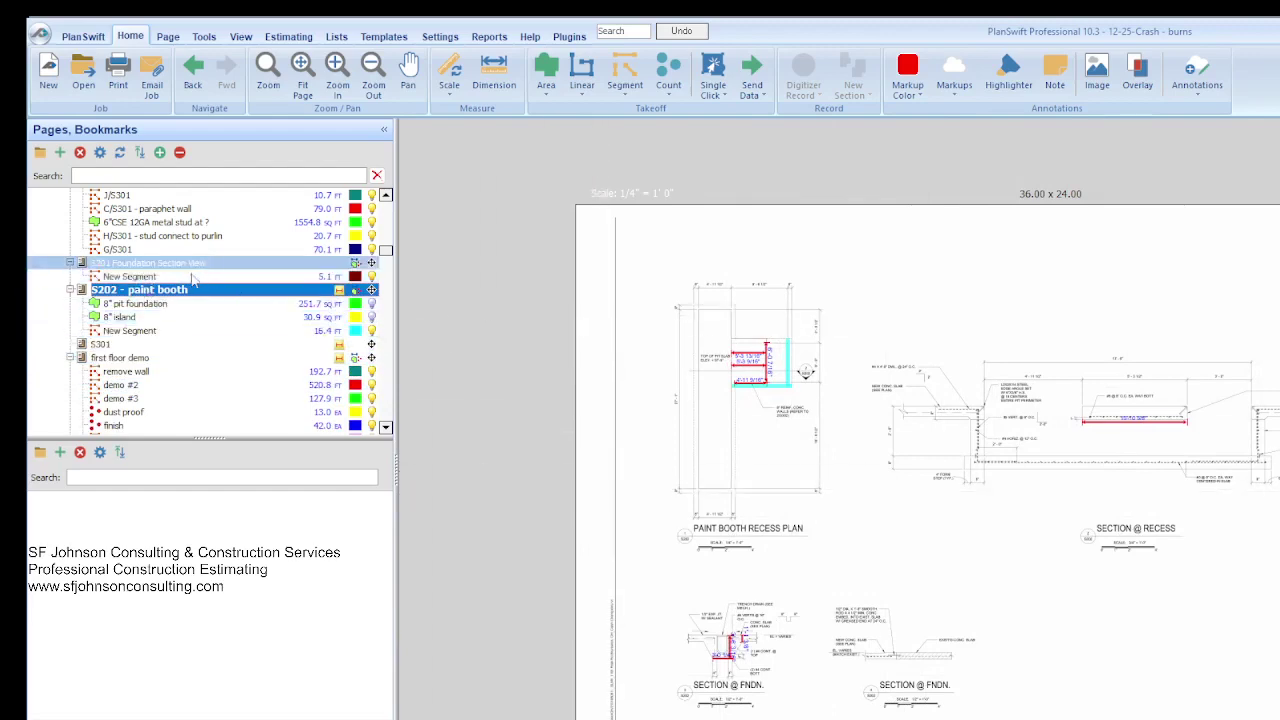
{"action": "scroll", "coordinate": [190, 298], "scroll_direction": "up", "scroll_amount": 2}
{"action": "left_click", "coordinate": [190, 303]}
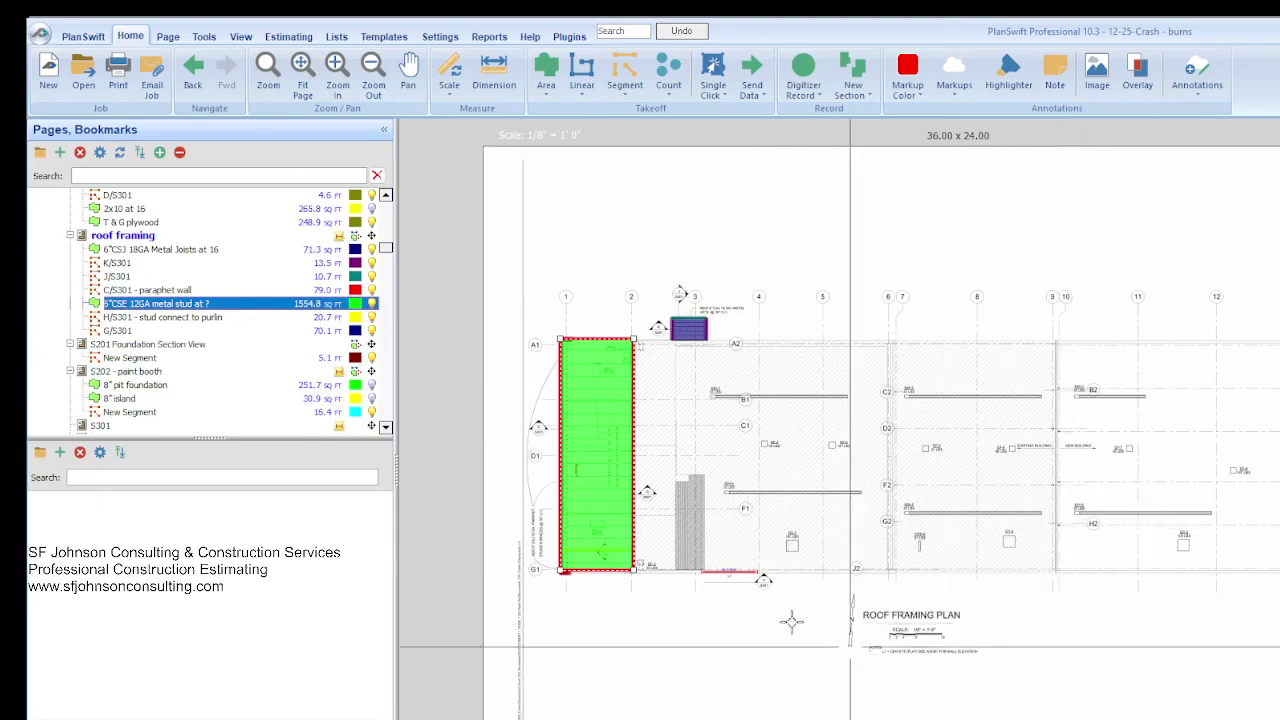
{"action": "scroll", "coordinate": [504, 434], "scroll_direction": "up", "scroll_amount": 2}
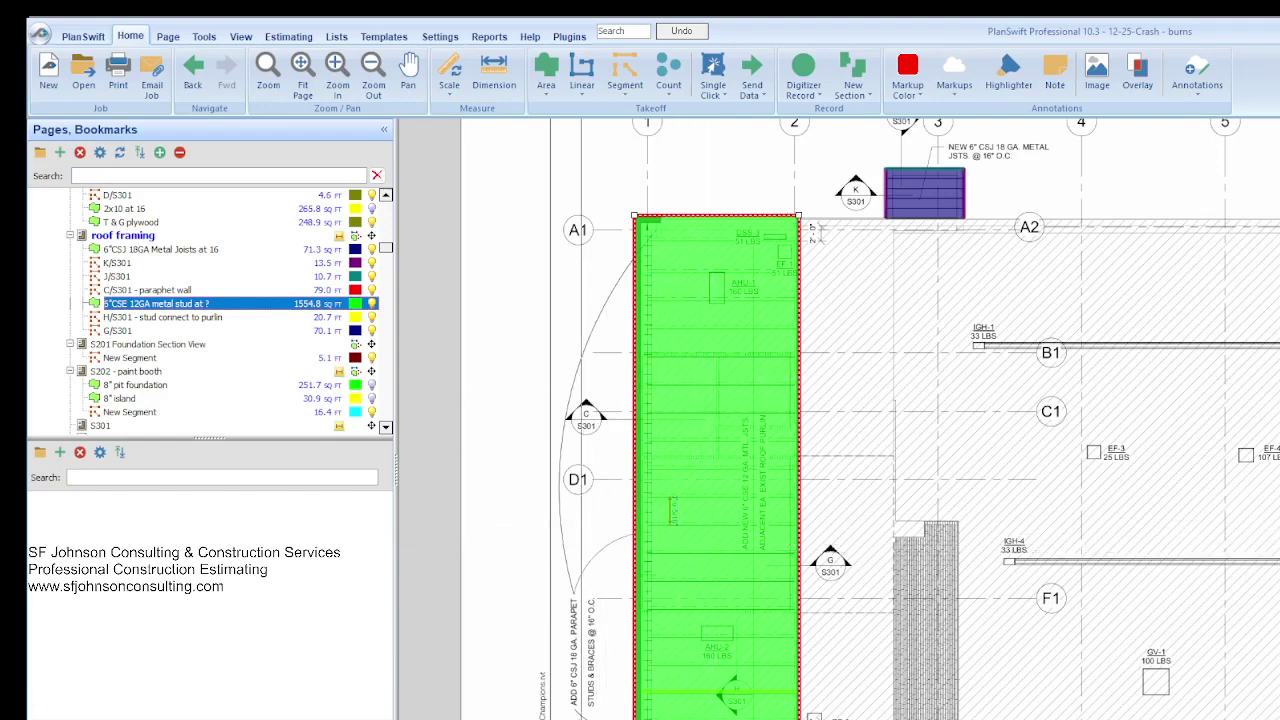
{"action": "scroll", "coordinate": [566, 706], "scroll_direction": "up", "scroll_amount": 2}
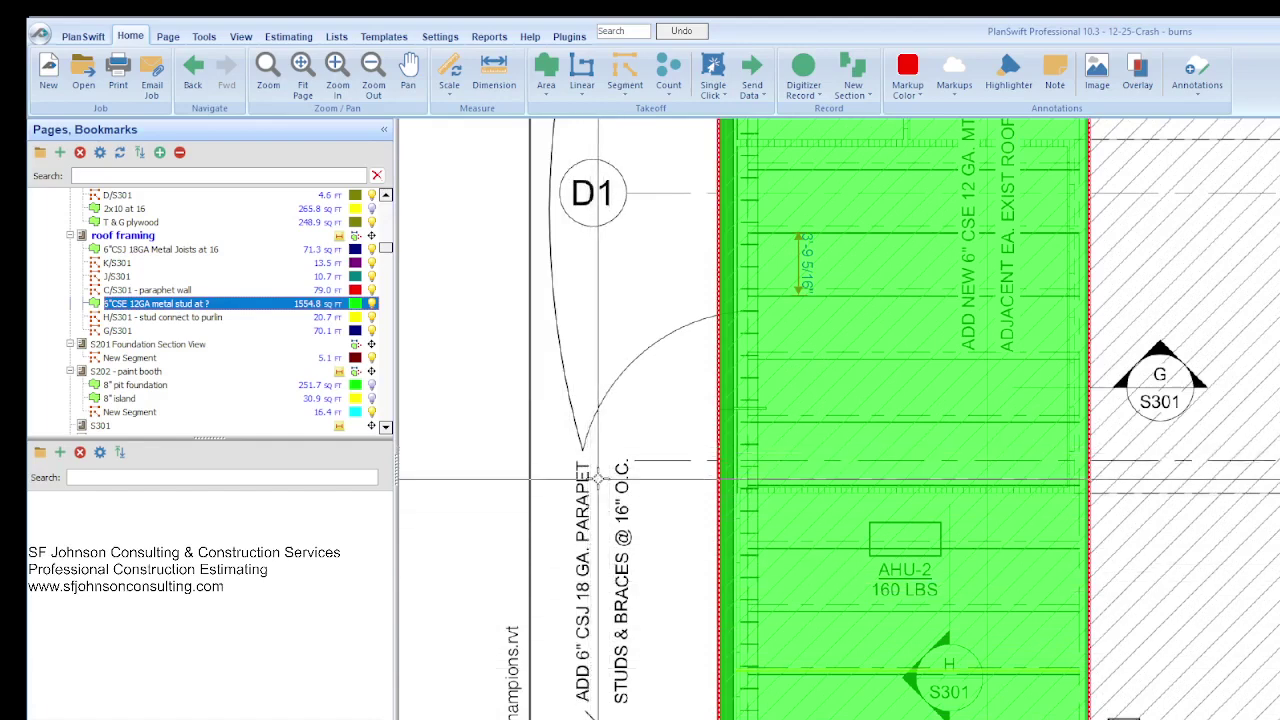
{"action": "scroll", "coordinate": [1060, 541], "scroll_direction": "down", "scroll_amount": 2}
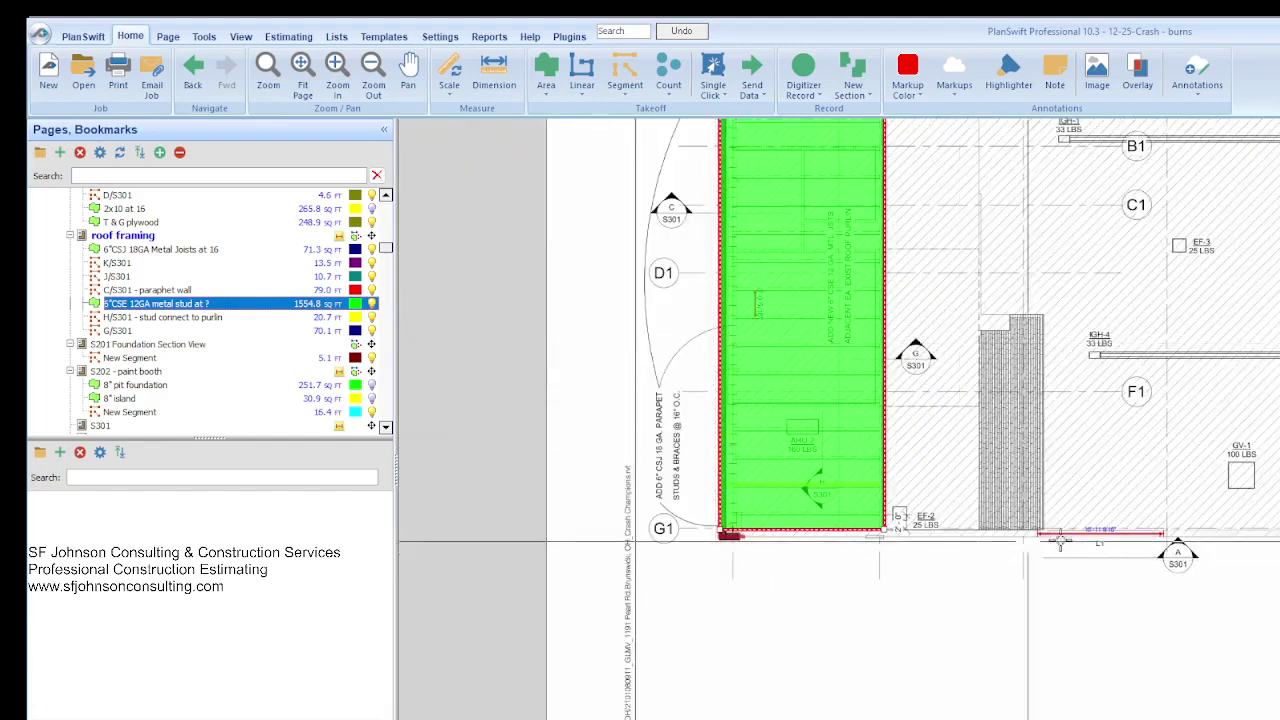
{"action": "scroll", "coordinate": [693, 610], "scroll_direction": "down", "scroll_amount": 2}
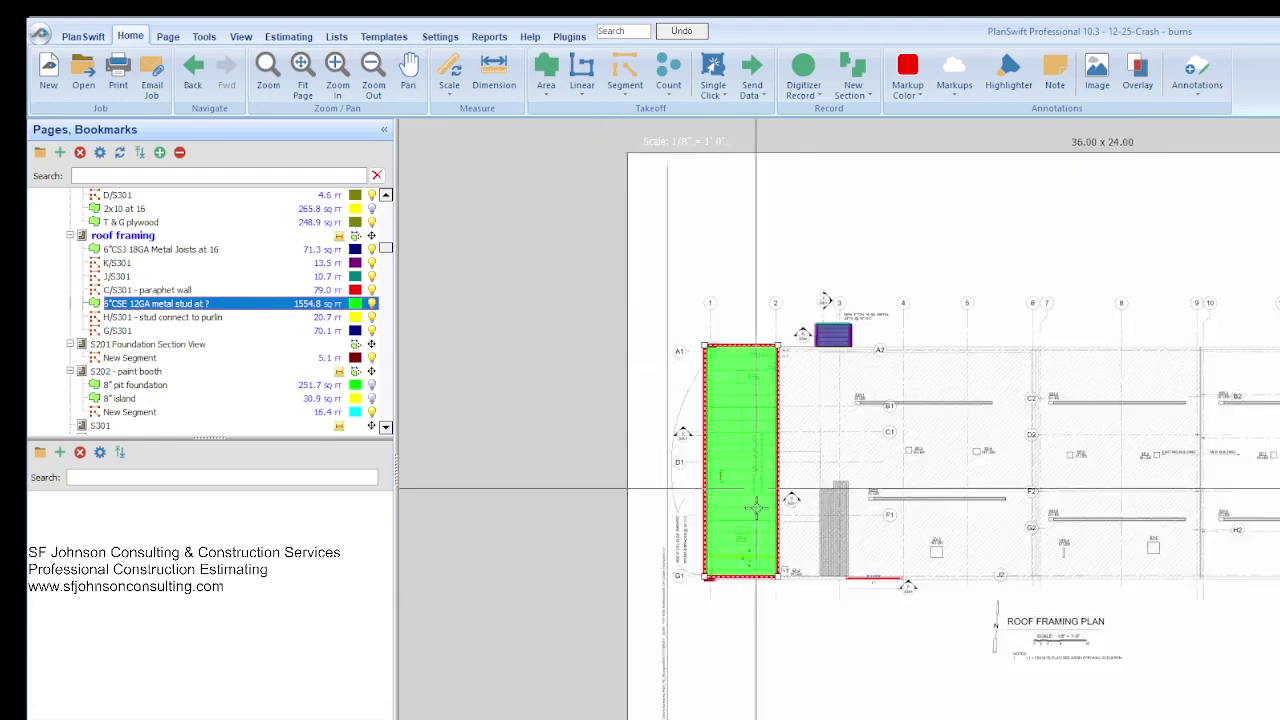
{"action": "scroll", "coordinate": [858, 590], "scroll_direction": "up", "scroll_amount": 4}
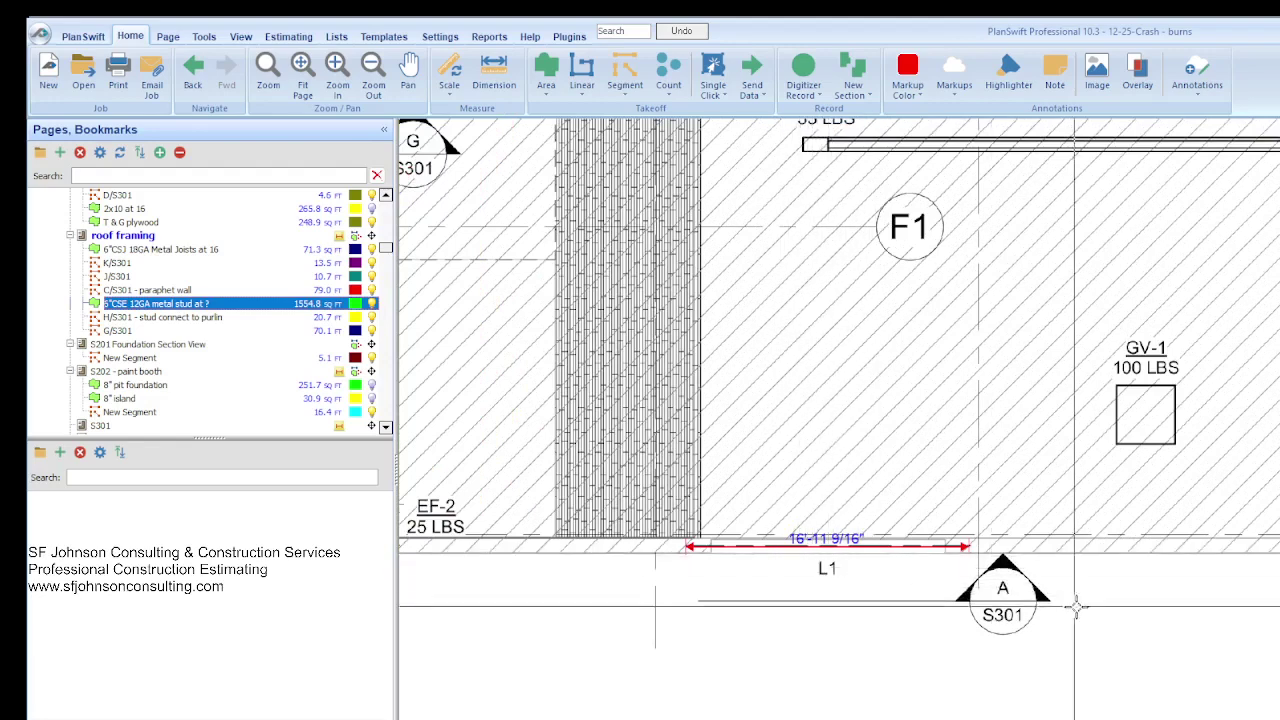
{"action": "scroll", "coordinate": [1013, 601], "scroll_direction": "up", "scroll_amount": 2}
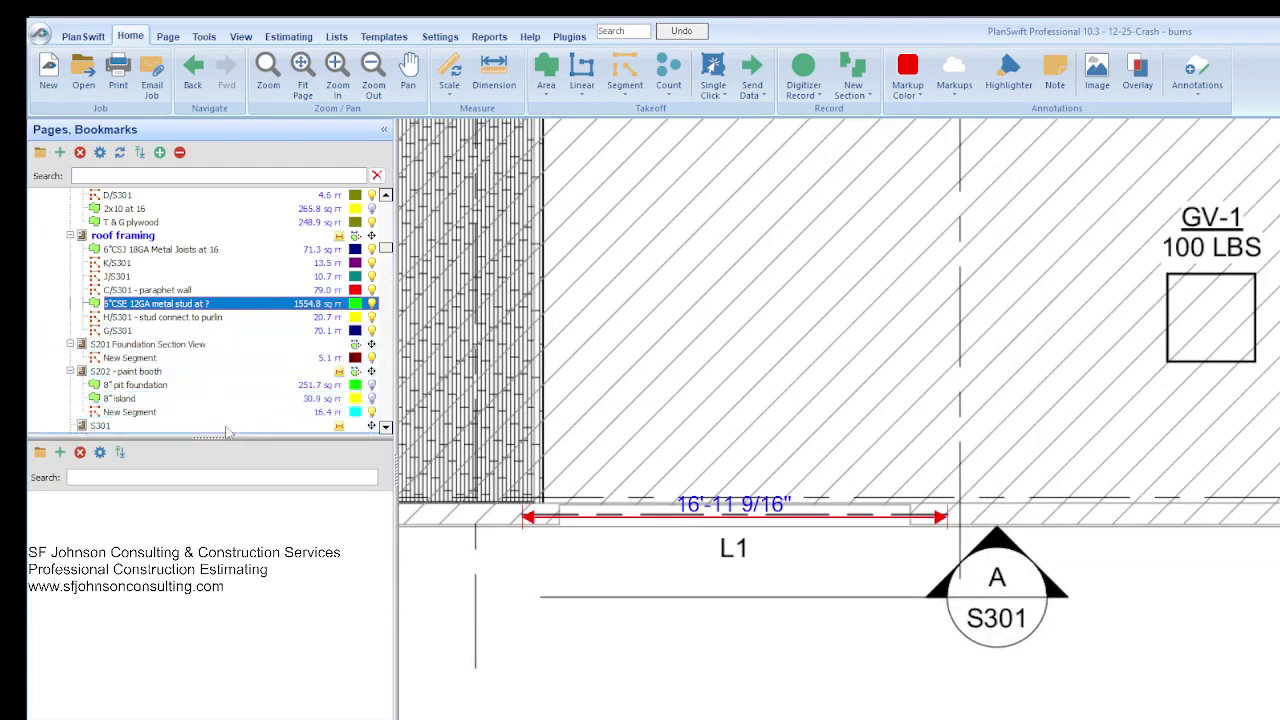
{"action": "scroll", "coordinate": [150, 375], "scroll_direction": "down", "scroll_amount": 1}
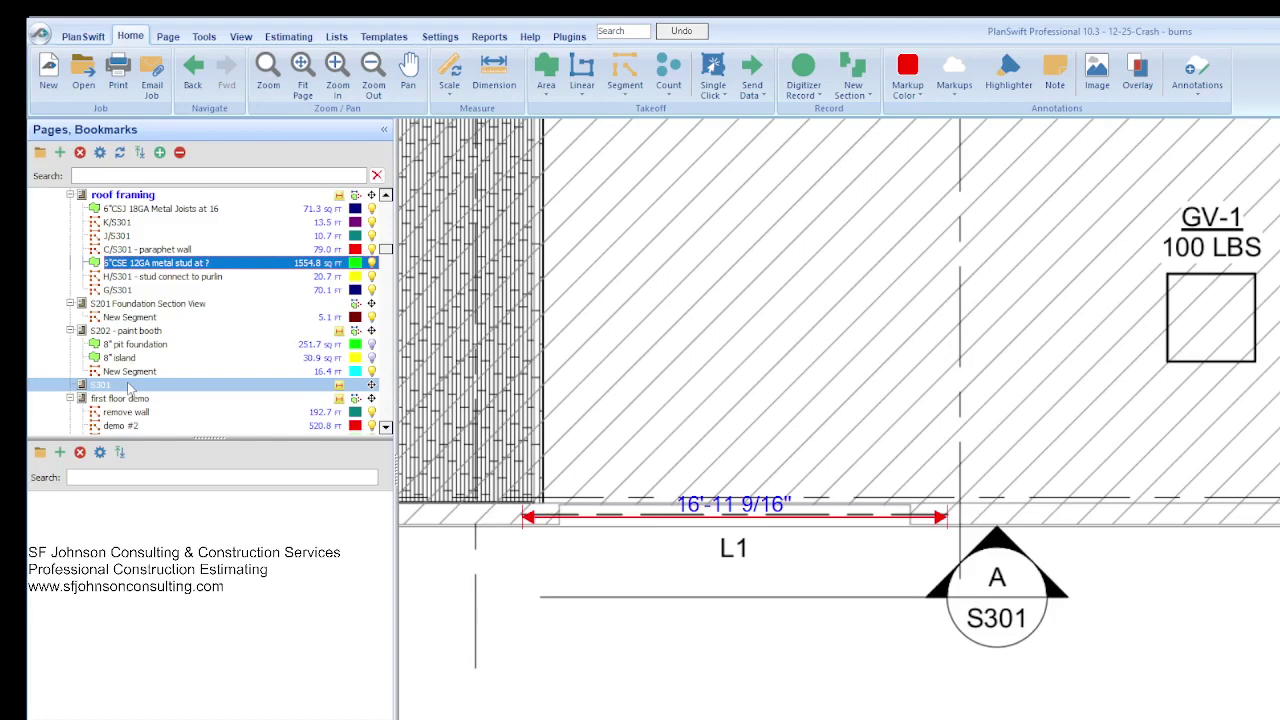
{"action": "left_click", "coordinate": [110, 385]}
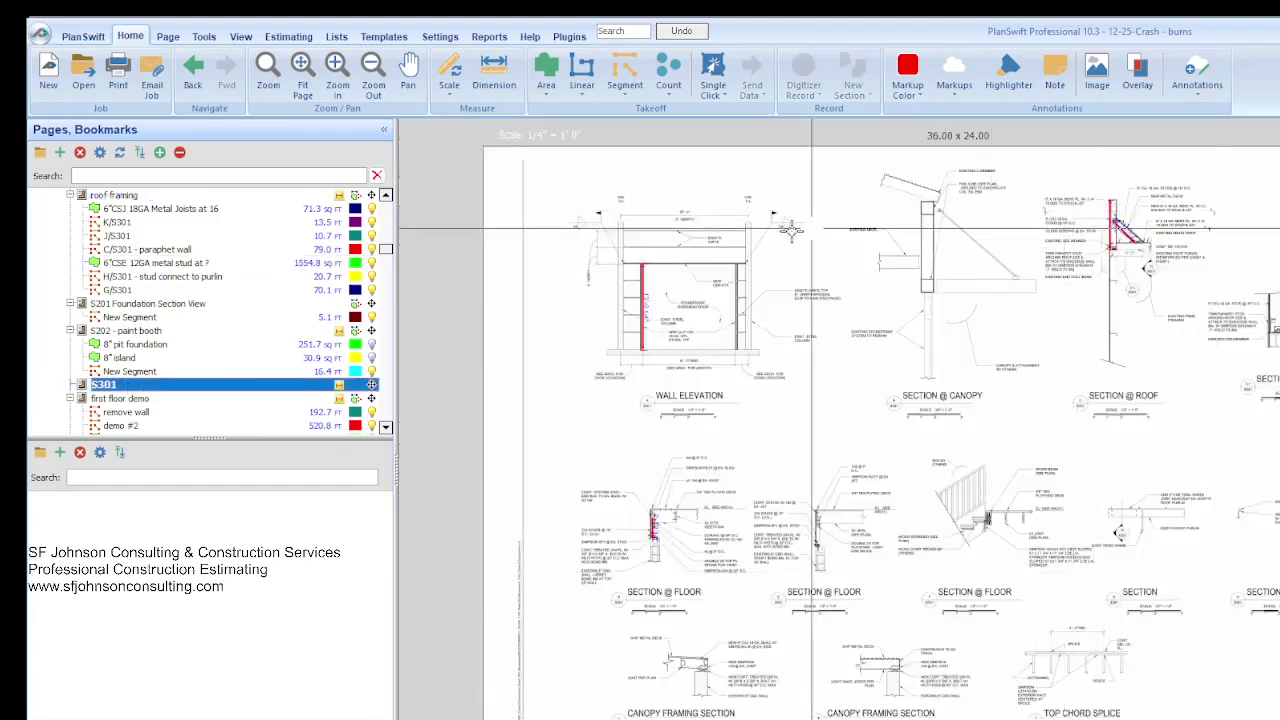
{"action": "scroll", "coordinate": [640, 250], "scroll_direction": "up", "scroll_amount": 4}
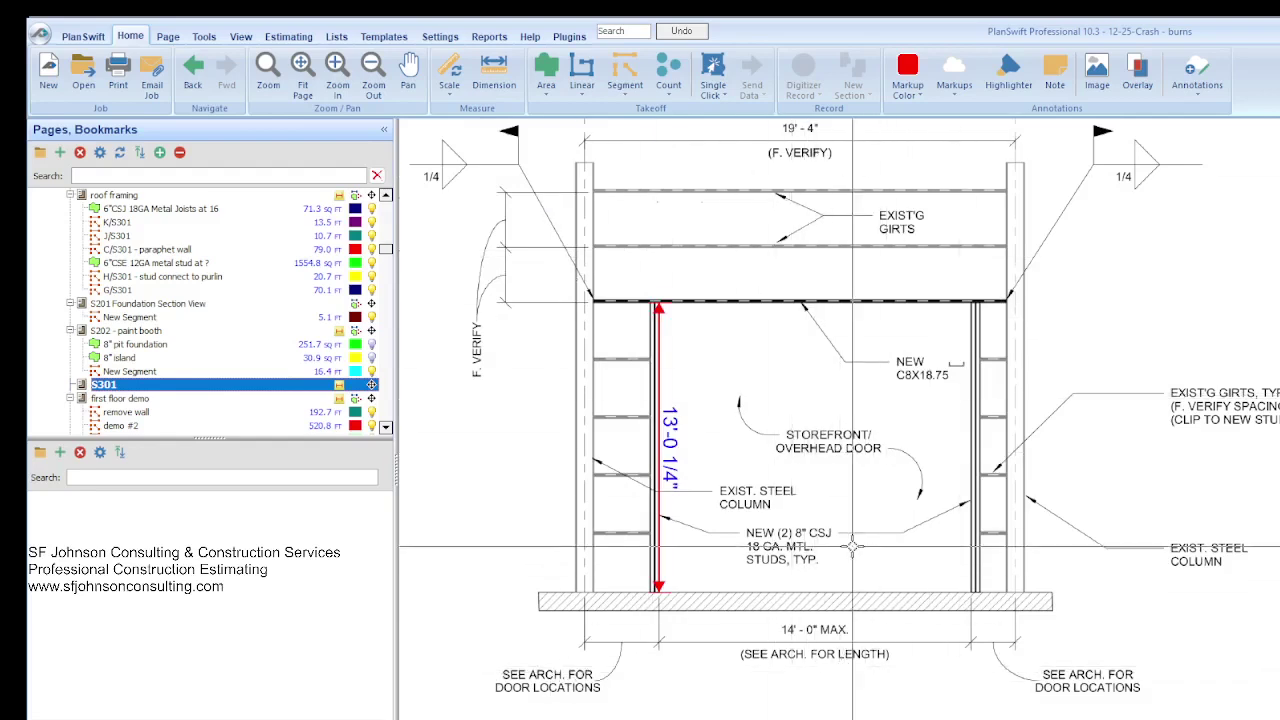
{"action": "scroll", "coordinate": [905, 340], "scroll_direction": "up", "scroll_amount": 3}
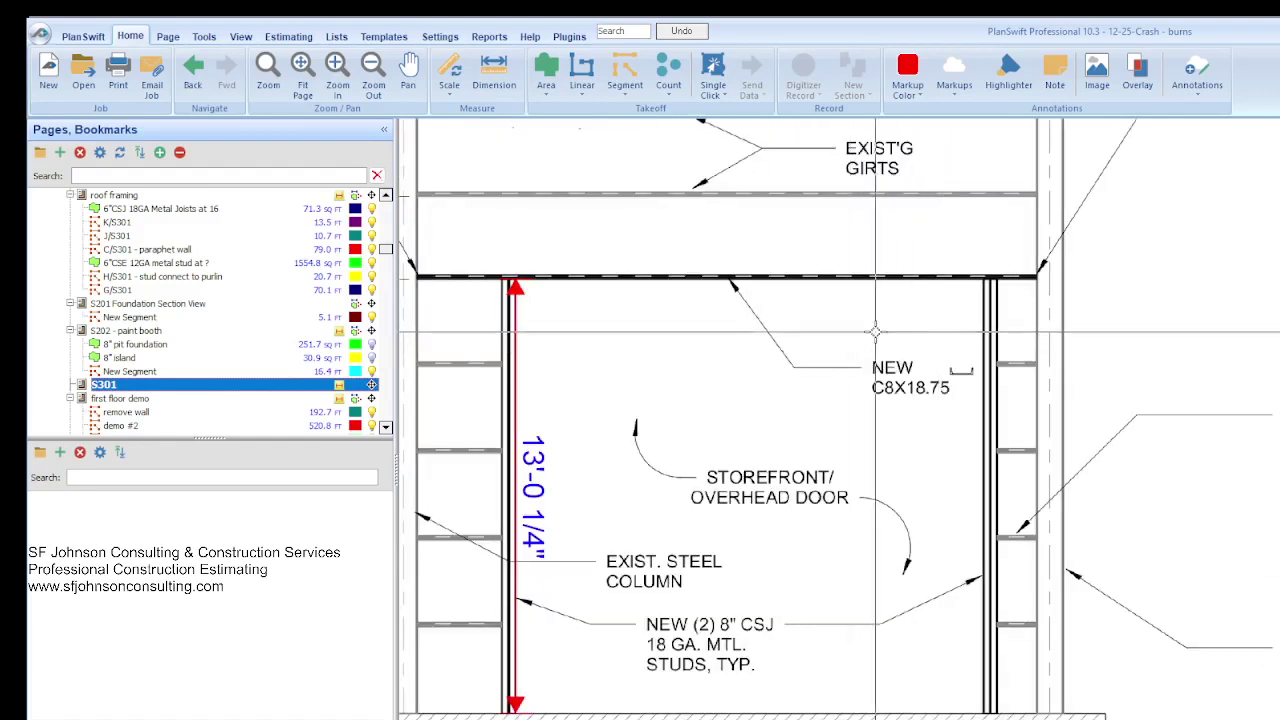
{"action": "scroll", "coordinate": [677, 362], "scroll_direction": "down", "scroll_amount": 3}
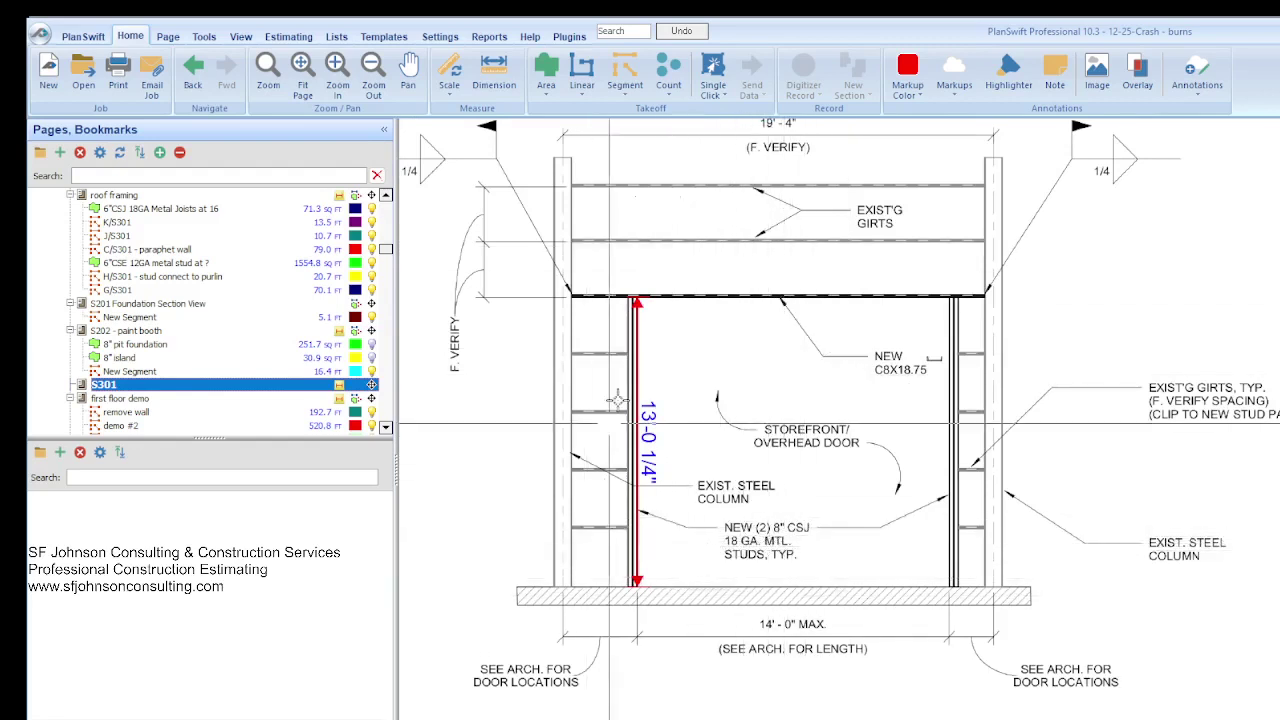
{"action": "scroll", "coordinate": [905, 345], "scroll_direction": "up", "scroll_amount": 4}
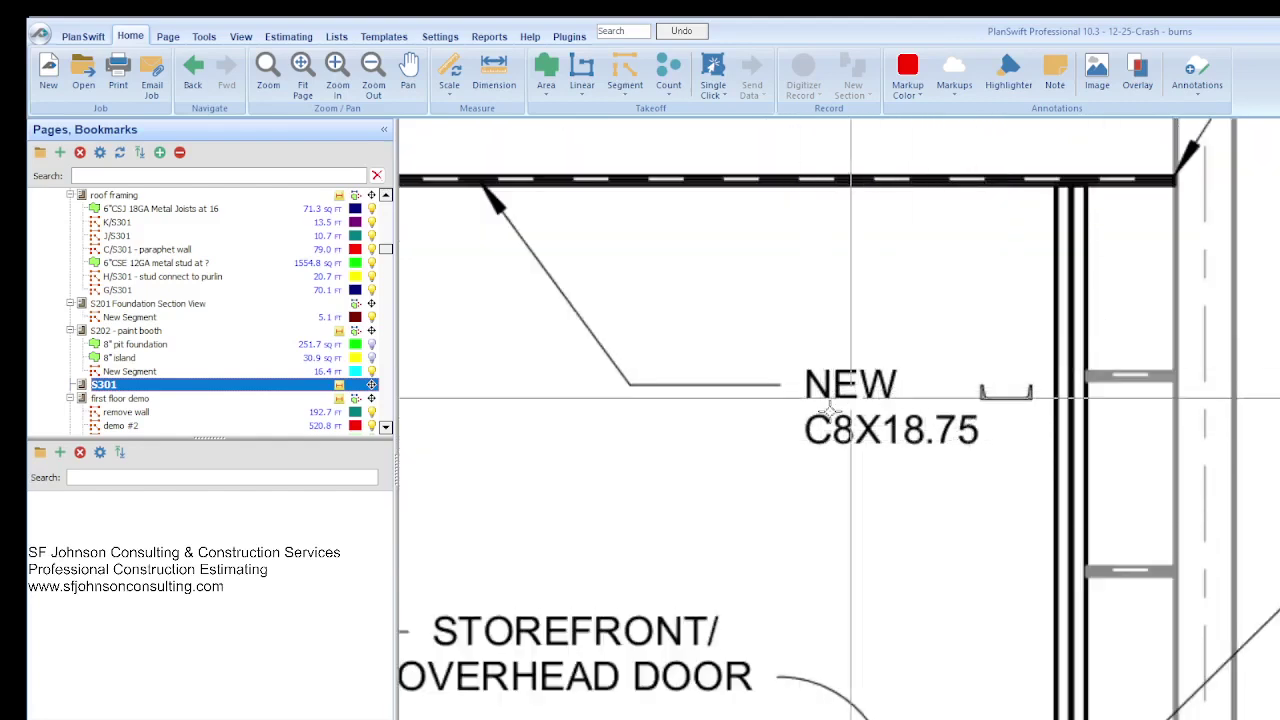
{"action": "scroll", "coordinate": [1004, 478], "scroll_direction": "down", "scroll_amount": 2}
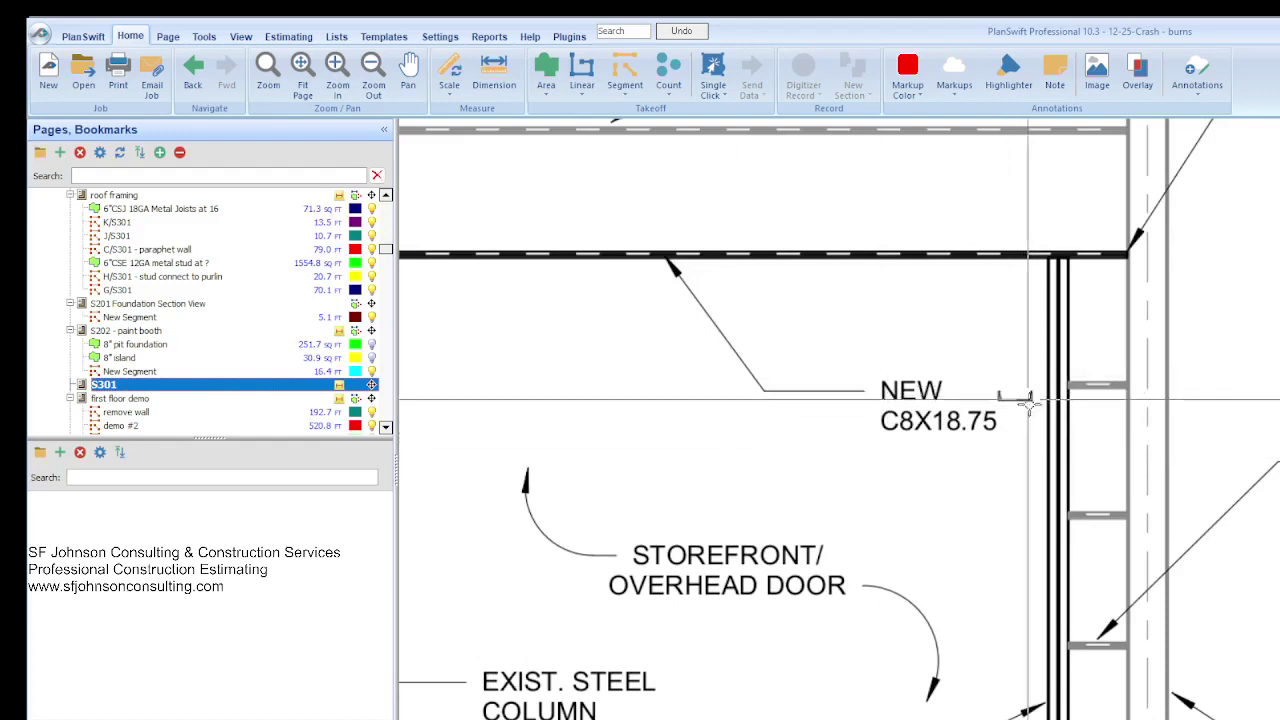
{"action": "scroll", "coordinate": [989, 423], "scroll_direction": "down", "scroll_amount": 2}
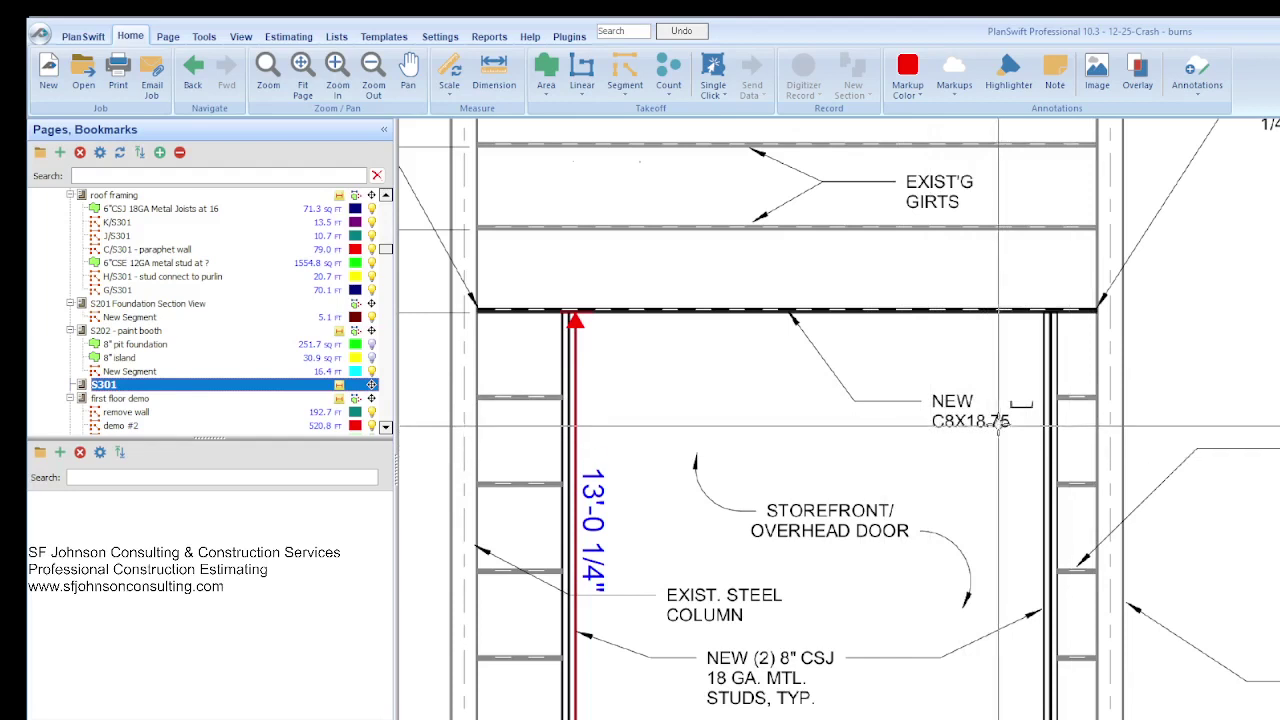
{"action": "scroll", "coordinate": [1004, 420], "scroll_direction": "up", "scroll_amount": 2}
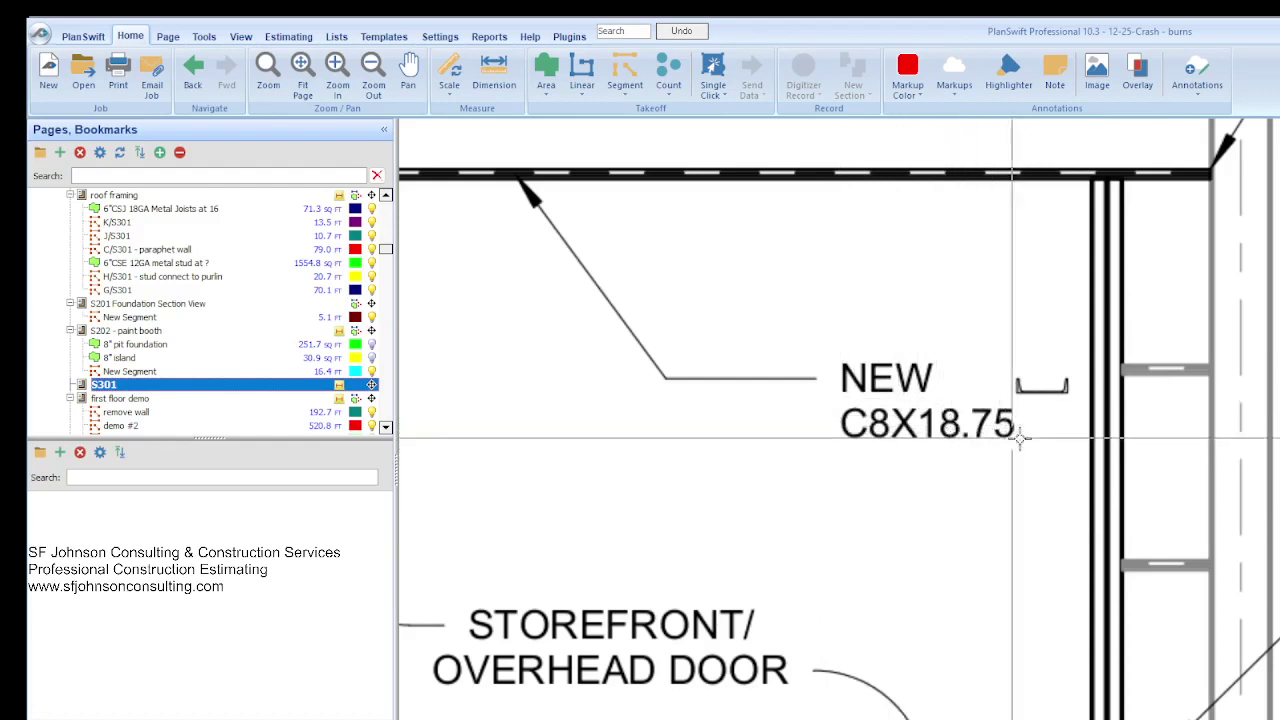
Step: Zoom across the storefront Wall Elevation, then switch back to the Excel structural estimate workbook
{"action": "scroll", "coordinate": [1052, 445], "scroll_direction": "down", "scroll_amount": 1}
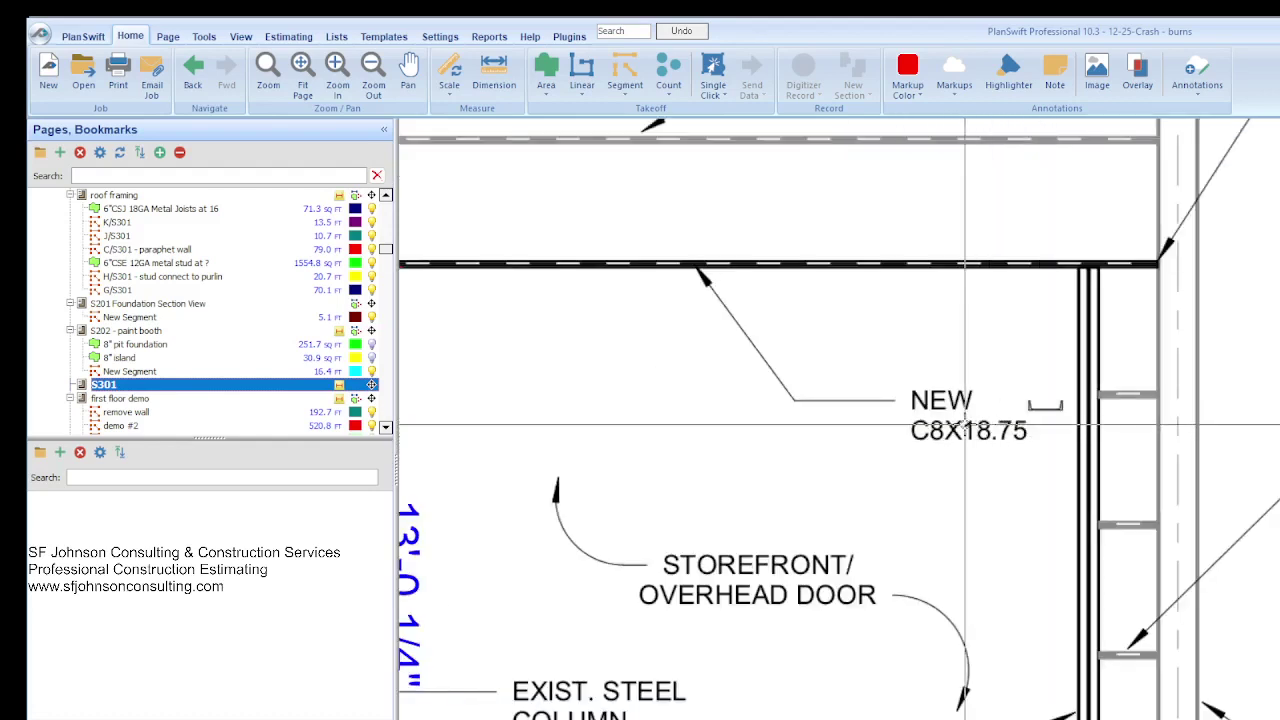
{"action": "scroll", "coordinate": [978, 428], "scroll_direction": "up", "scroll_amount": 2}
{"action": "scroll", "coordinate": [1075, 443], "scroll_direction": "down", "scroll_amount": 2}
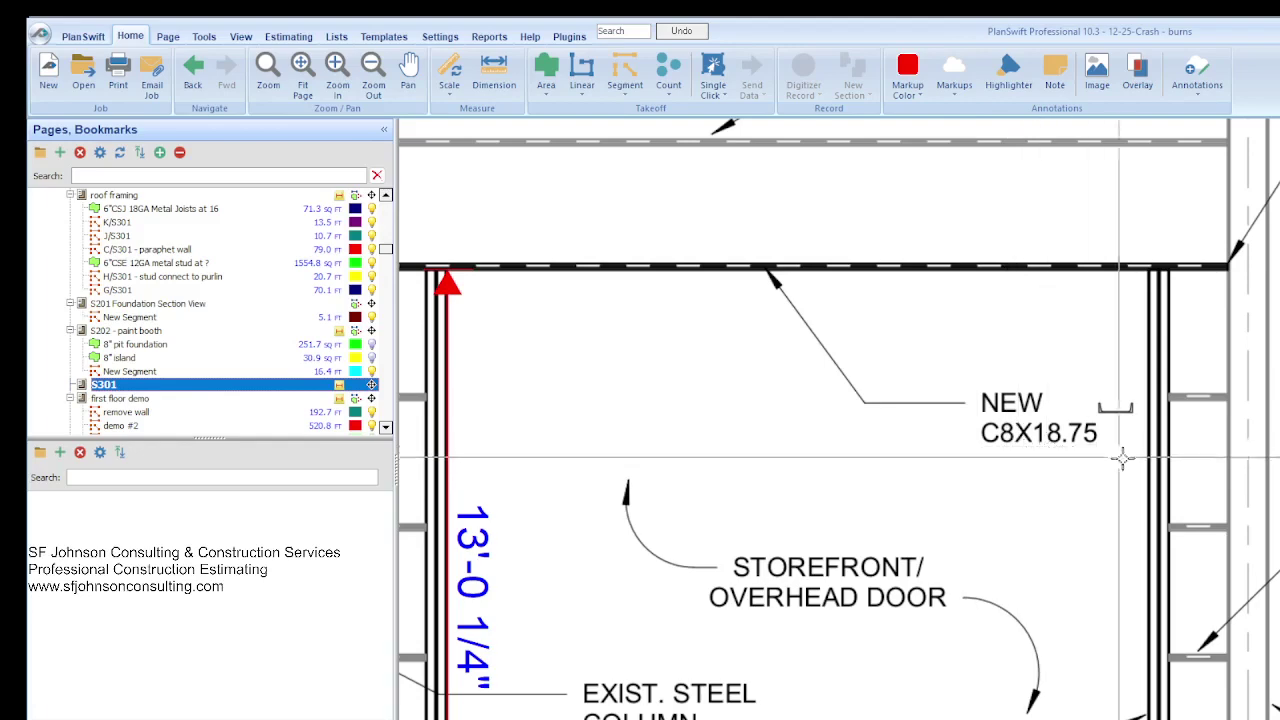
{"action": "scroll", "coordinate": [1120, 460], "scroll_direction": "down", "scroll_amount": 3}
{"action": "scroll", "coordinate": [1055, 434], "scroll_direction": "up", "scroll_amount": 2}
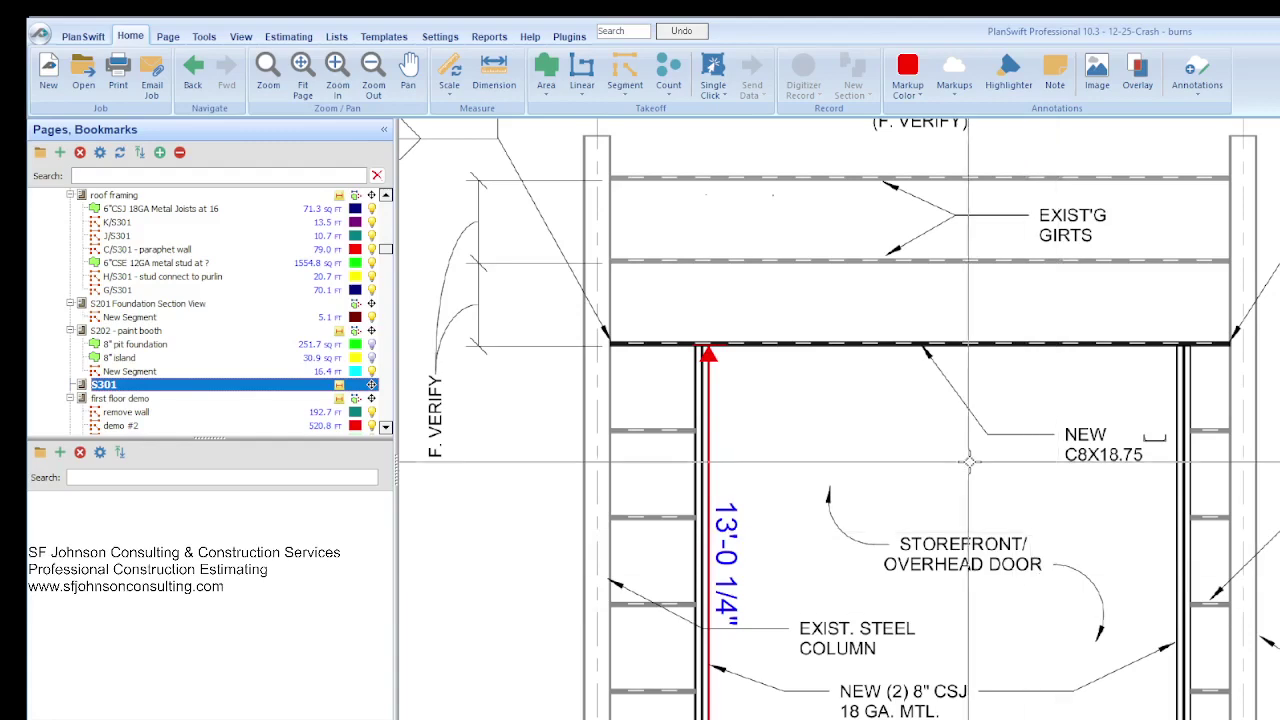
{"action": "scroll", "coordinate": [900, 466], "scroll_direction": "down", "scroll_amount": 1}
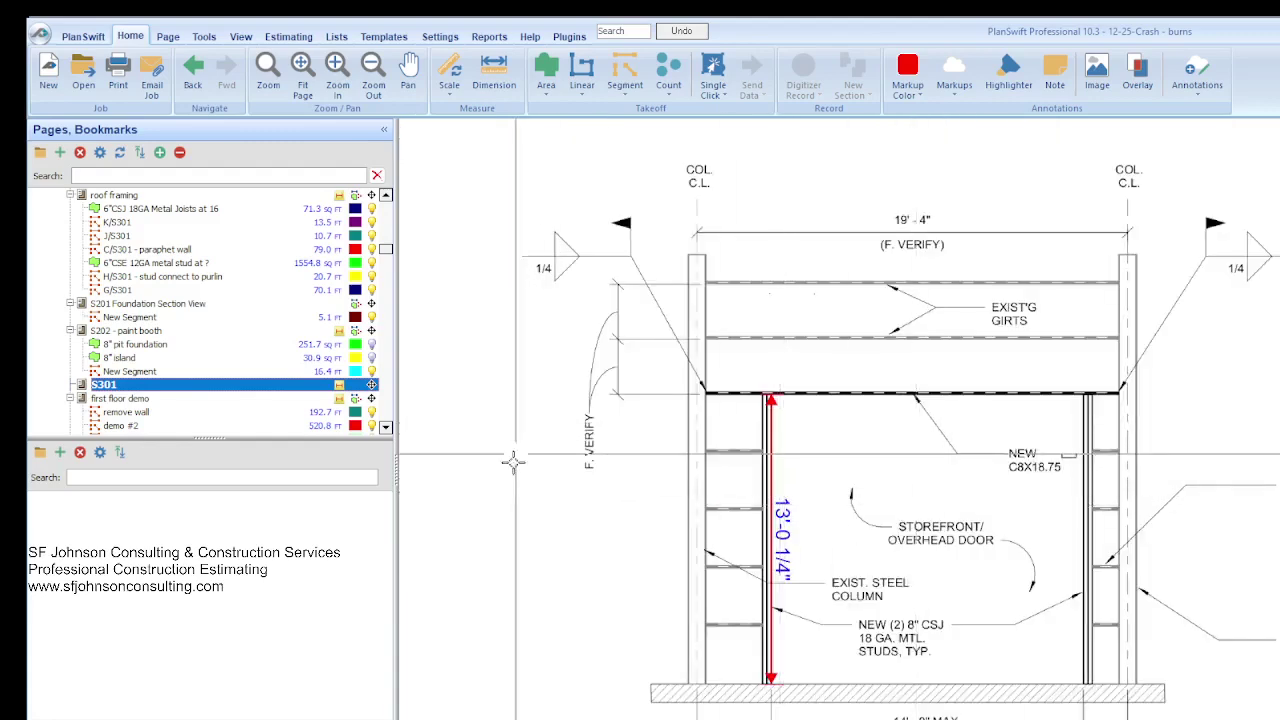
{"action": "scroll", "coordinate": [770, 560], "scroll_direction": "down", "scroll_amount": 2}
{"action": "scroll", "coordinate": [889, 683], "scroll_direction": "up", "scroll_amount": 2}
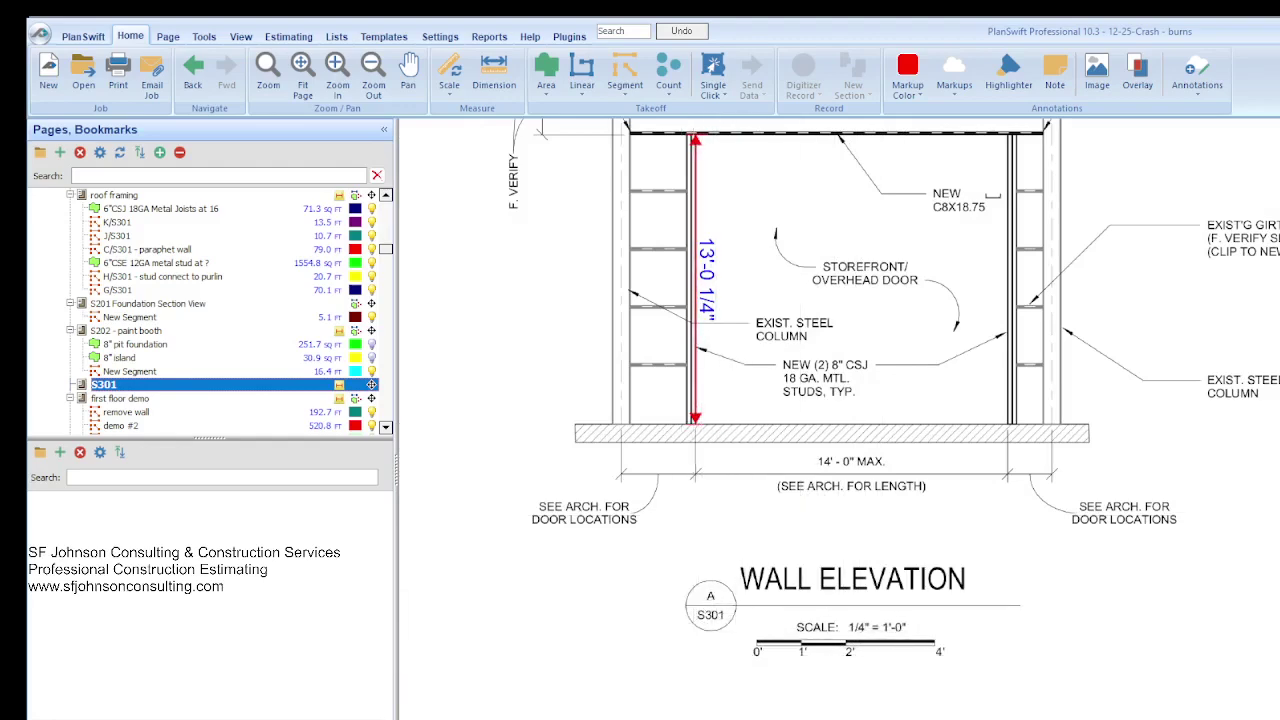
{"action": "key", "text": "alt+Tab"}
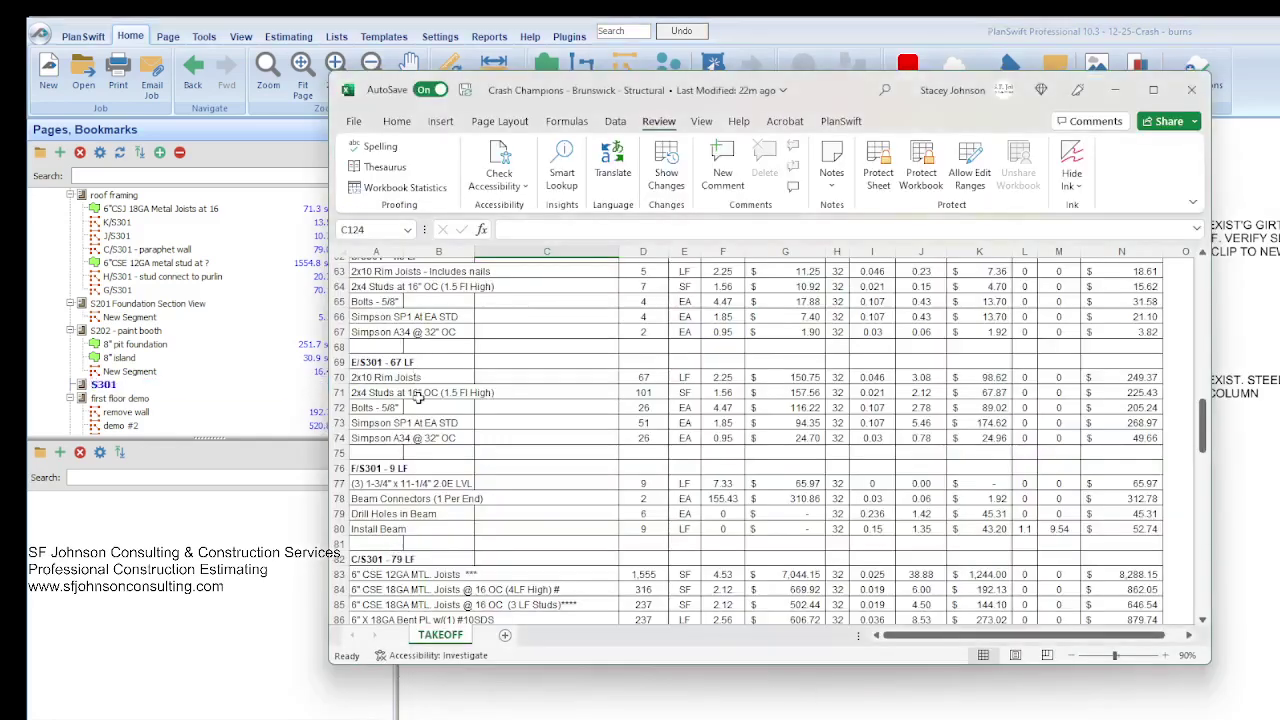
{"action": "scroll", "coordinate": [412, 400], "scroll_direction": "up", "scroll_amount": 1}
{"action": "scroll", "coordinate": [412, 424], "scroll_direction": "down", "scroll_amount": 2}
{"action": "scroll", "coordinate": [457, 496], "scroll_direction": "down", "scroll_amount": 6}
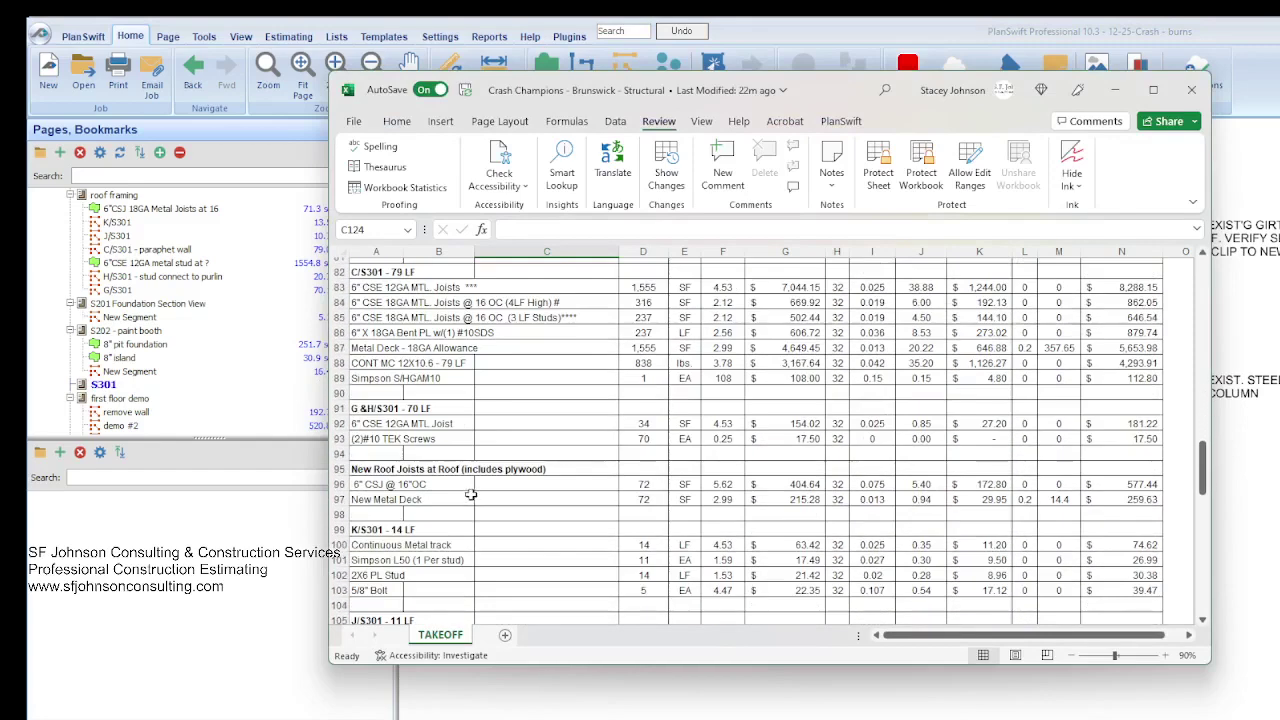
{"action": "scroll", "coordinate": [473, 494], "scroll_direction": "down", "scroll_amount": 5}
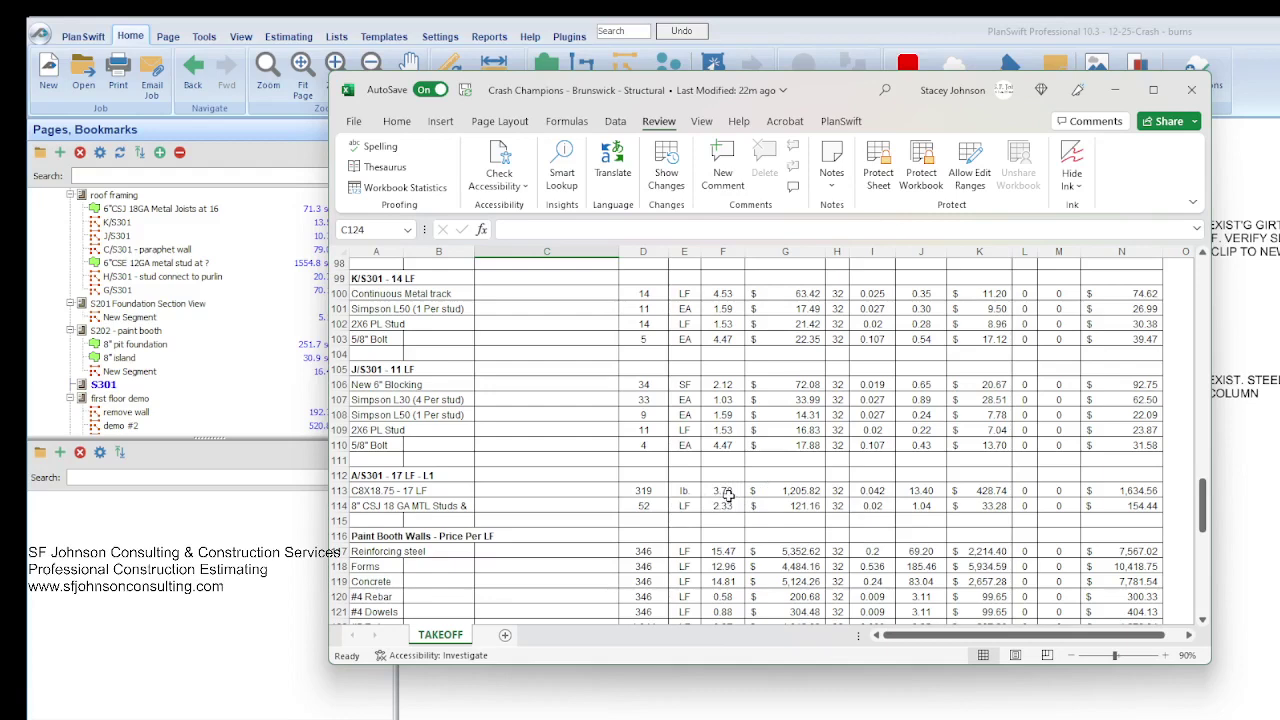
{"action": "scroll", "coordinate": [726, 487], "scroll_direction": "down", "scroll_amount": 1}
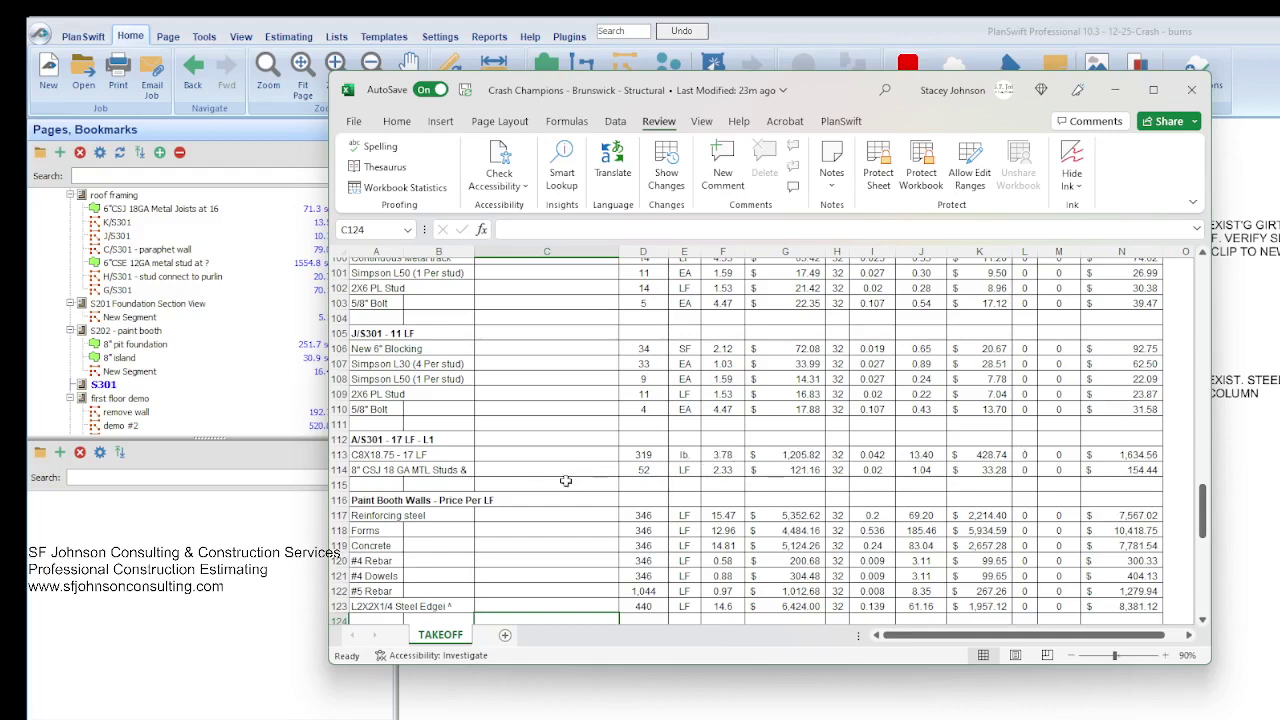
{"action": "left_click", "coordinate": [1025, 454]}
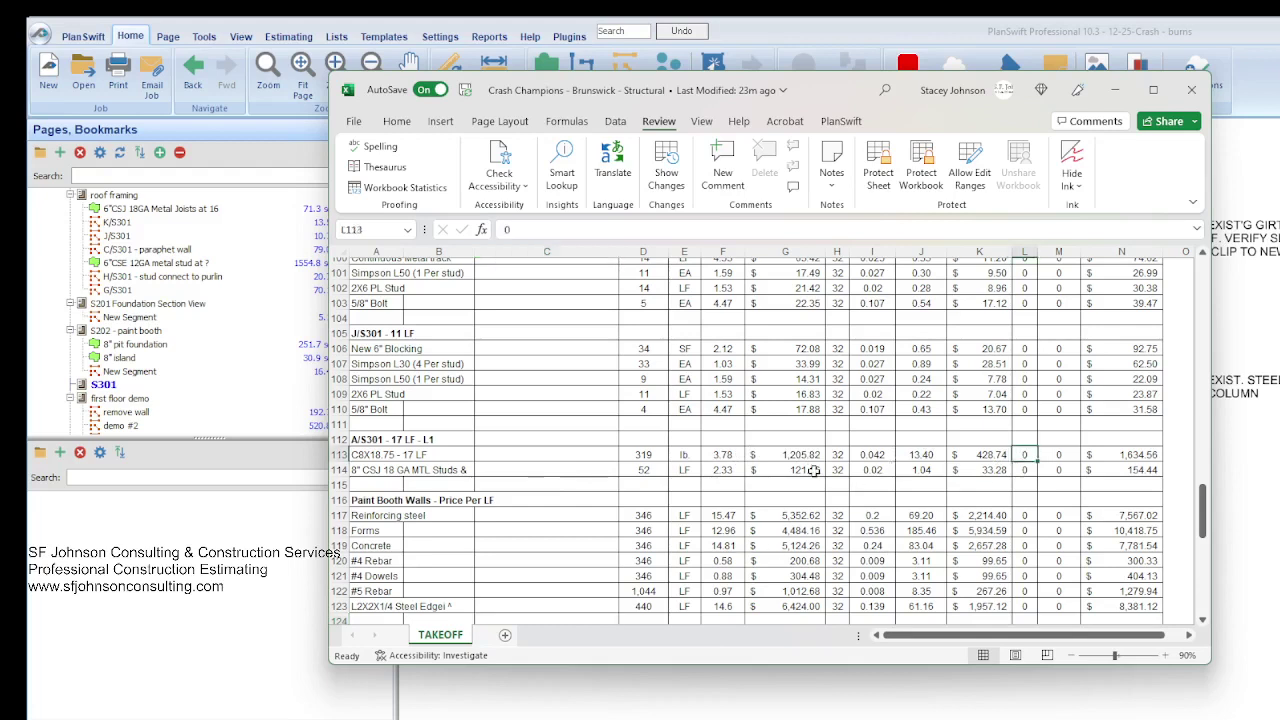
{"action": "left_click", "coordinate": [875, 452]}
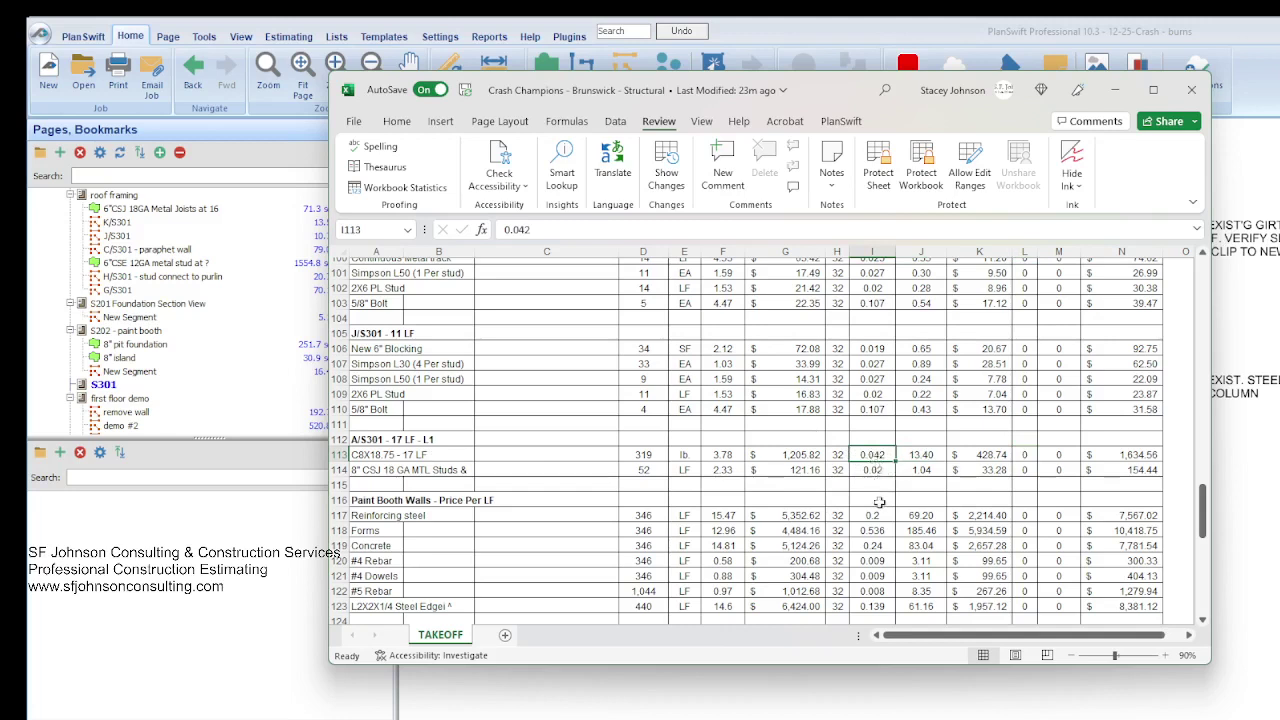
{"action": "left_click", "coordinate": [934, 454]}
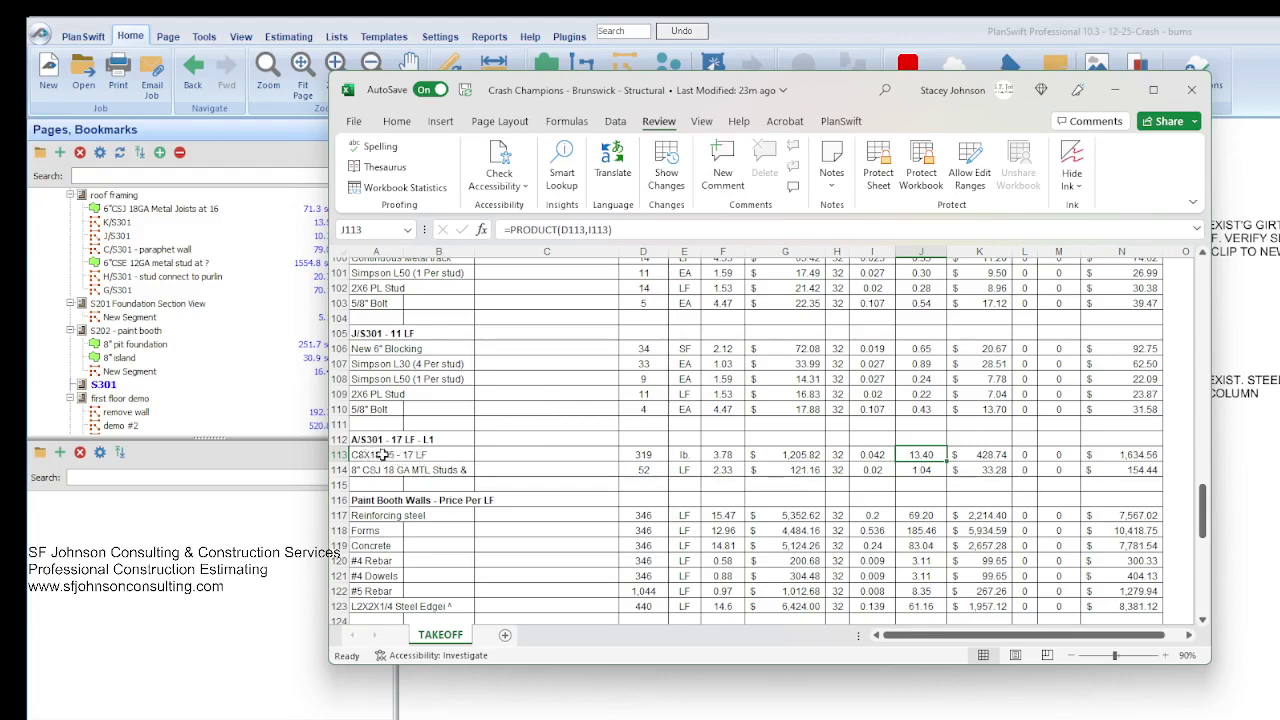
{"action": "left_click", "coordinate": [722, 454]}
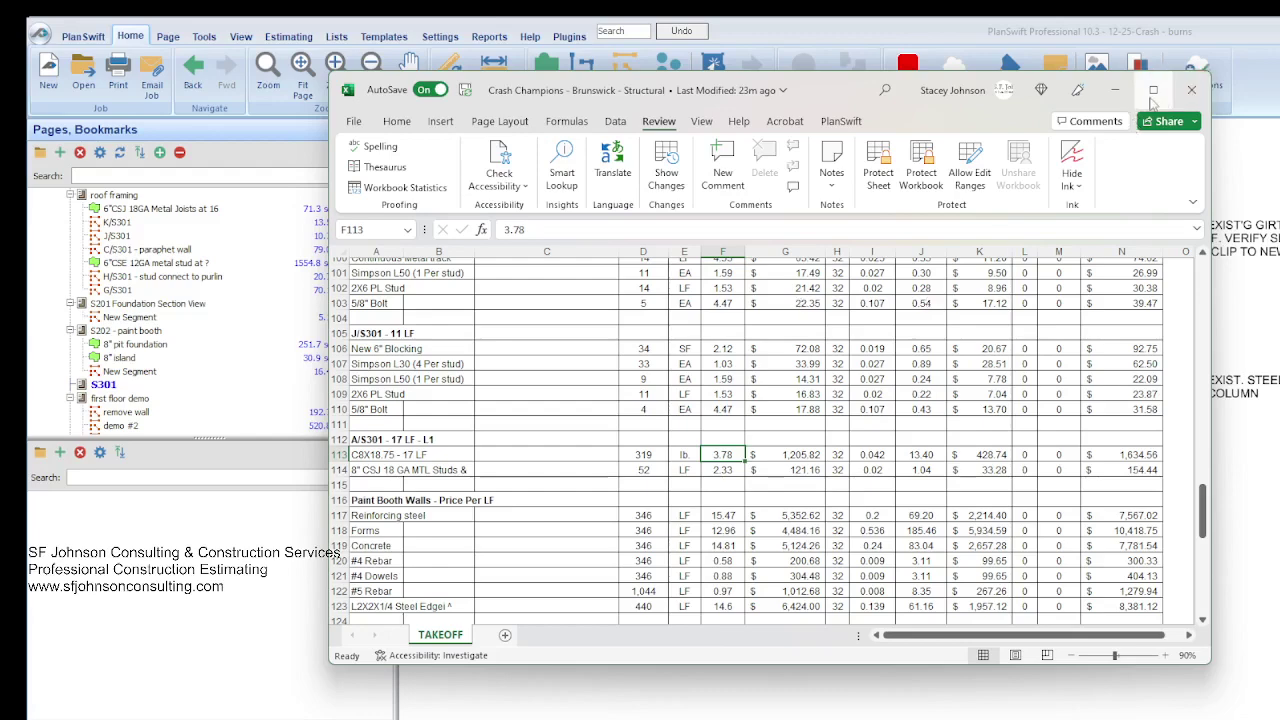
Step: Maximize the Excel estimate window over PlanSwift
{"action": "left_click", "coordinate": [1153, 90]}
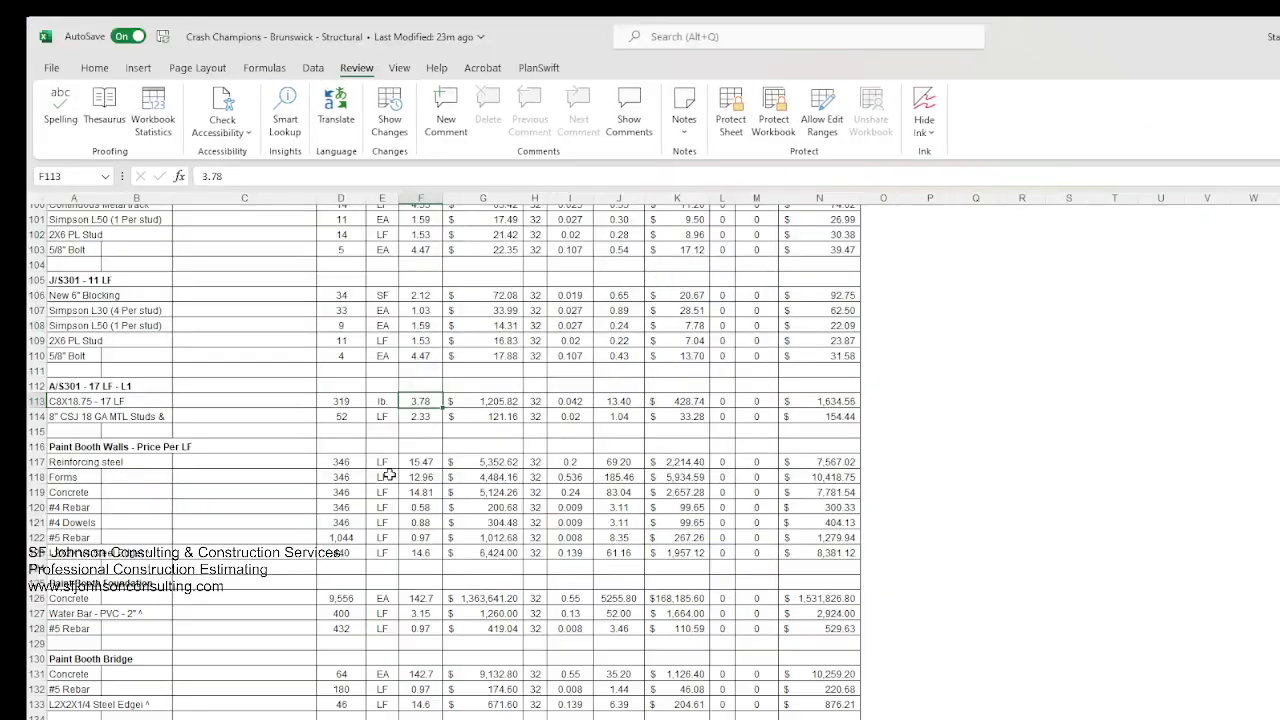
{"action": "scroll", "coordinate": [388, 476], "scroll_direction": "up", "scroll_amount": 8}
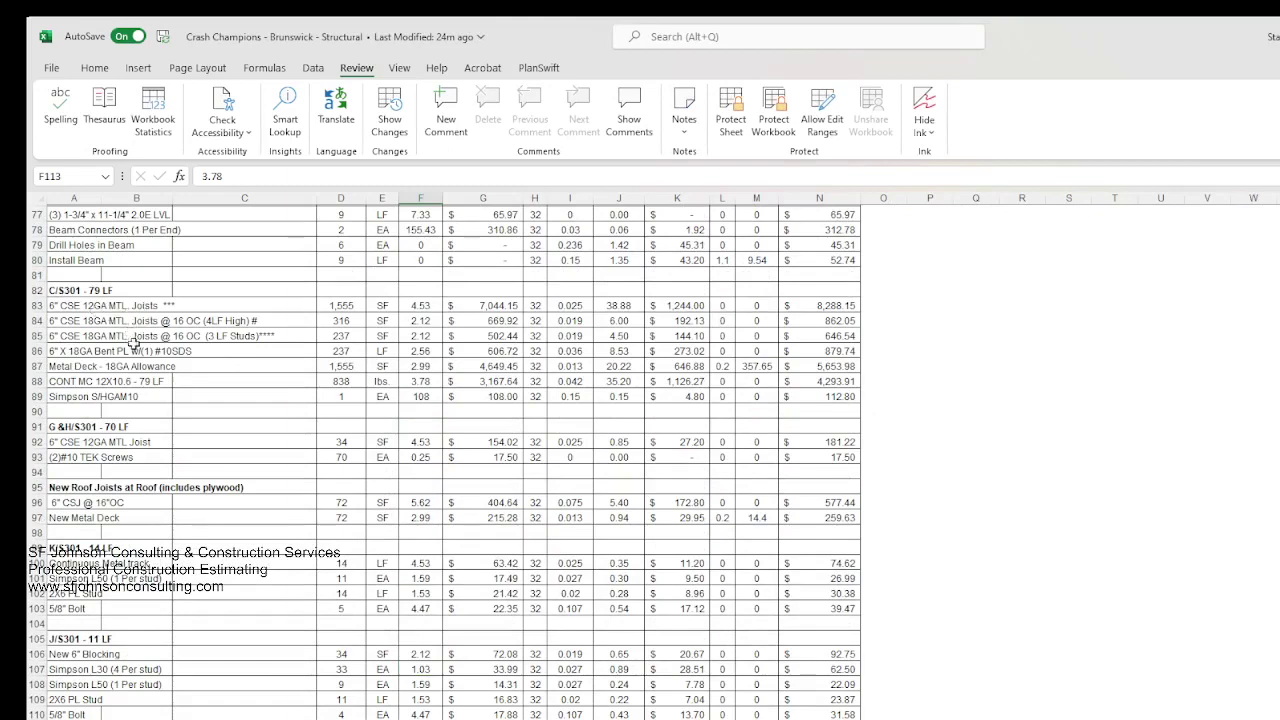
{"action": "scroll", "coordinate": [133, 344], "scroll_direction": "down", "scroll_amount": 2}
{"action": "scroll", "coordinate": [273, 292], "scroll_direction": "up", "scroll_amount": 2}
Step: Scroll the TAKEOFF sheet down to the totals, past the 838 lbs CONT MC 12X10.6 channel, and back
{"action": "scroll", "coordinate": [362, 526], "scroll_direction": "down", "scroll_amount": 5}
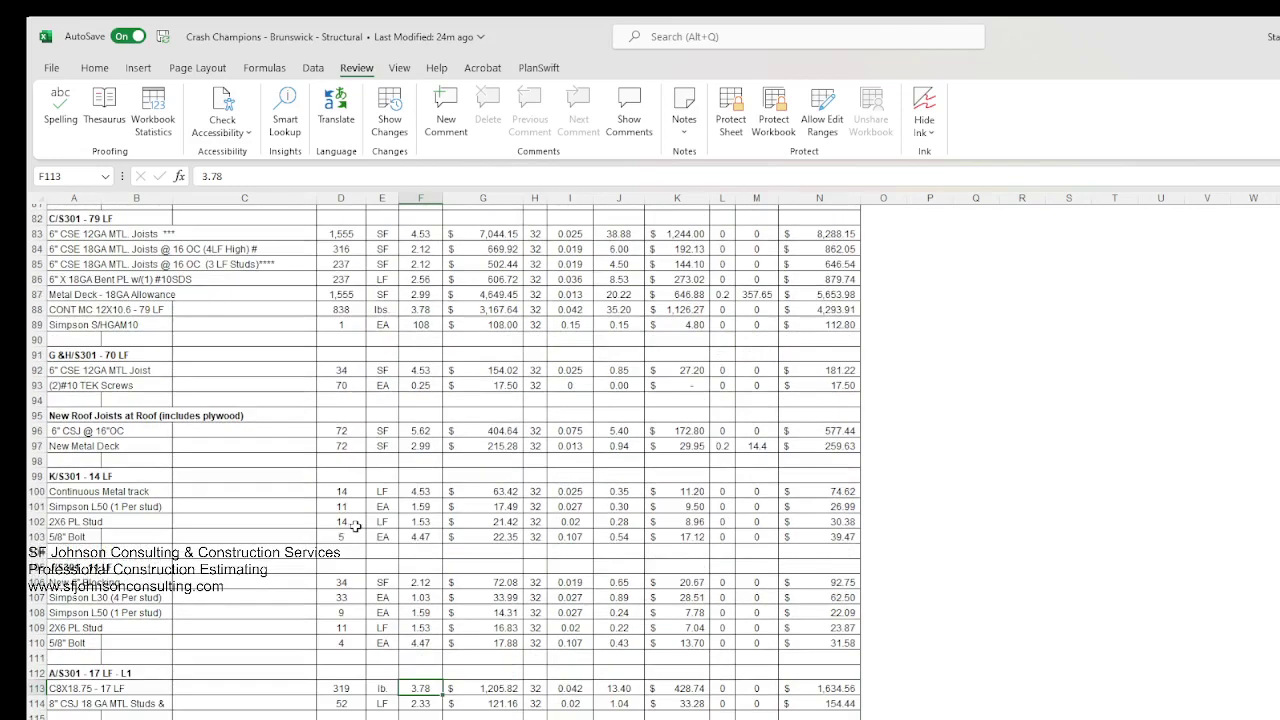
{"action": "scroll", "coordinate": [362, 528], "scroll_direction": "down", "scroll_amount": 2}
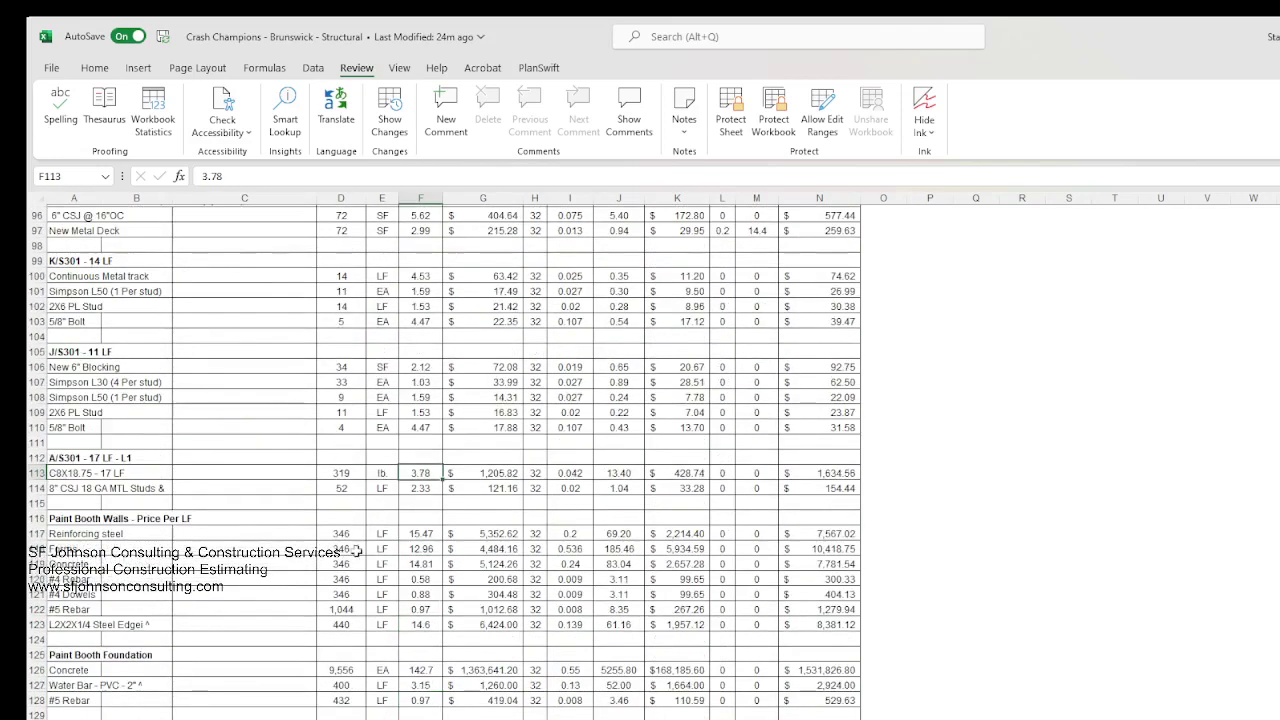
{"action": "scroll", "coordinate": [418, 561], "scroll_direction": "down", "scroll_amount": 4}
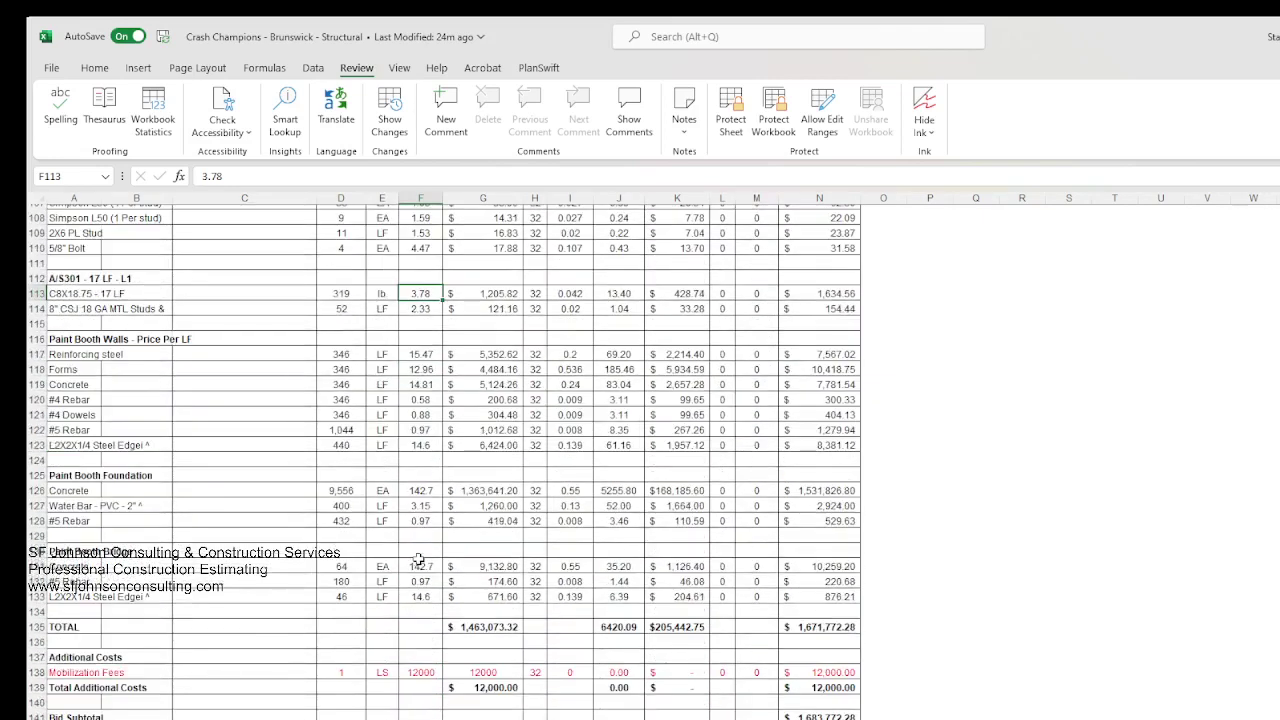
{"action": "scroll", "coordinate": [427, 563], "scroll_direction": "down", "scroll_amount": 1}
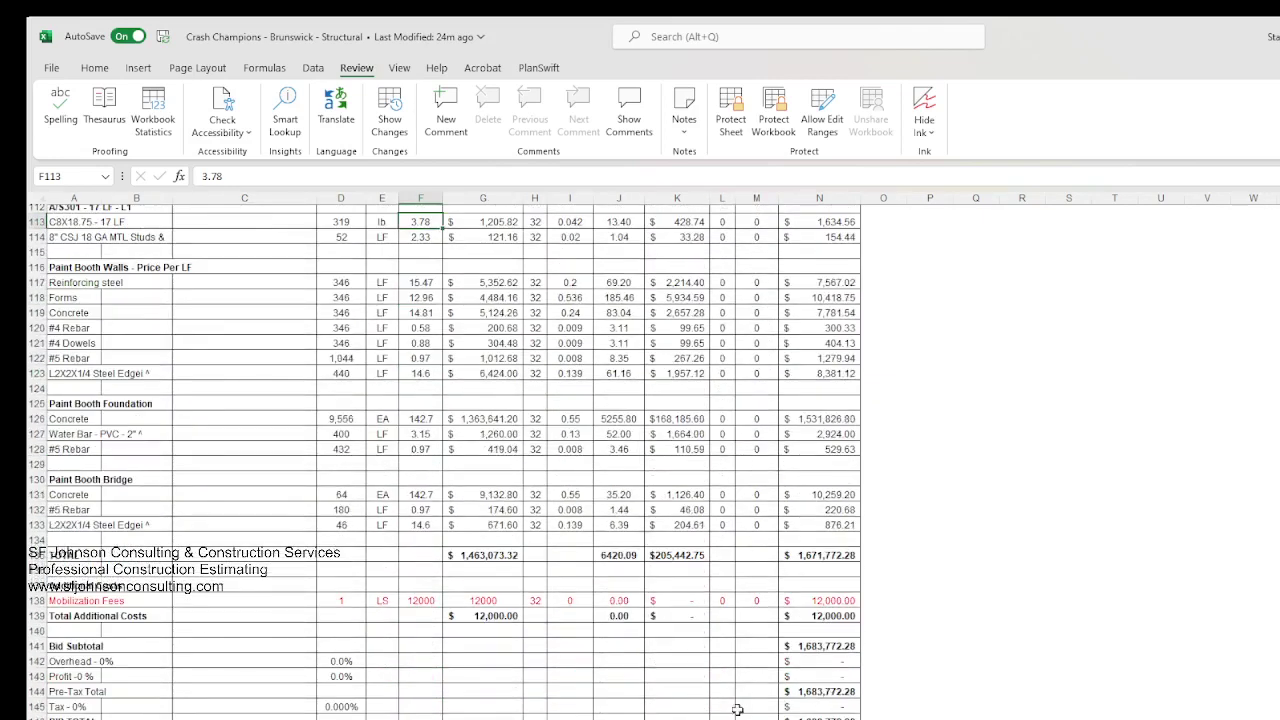
{"action": "scroll", "coordinate": [840, 698], "scroll_direction": "up", "scroll_amount": 2}
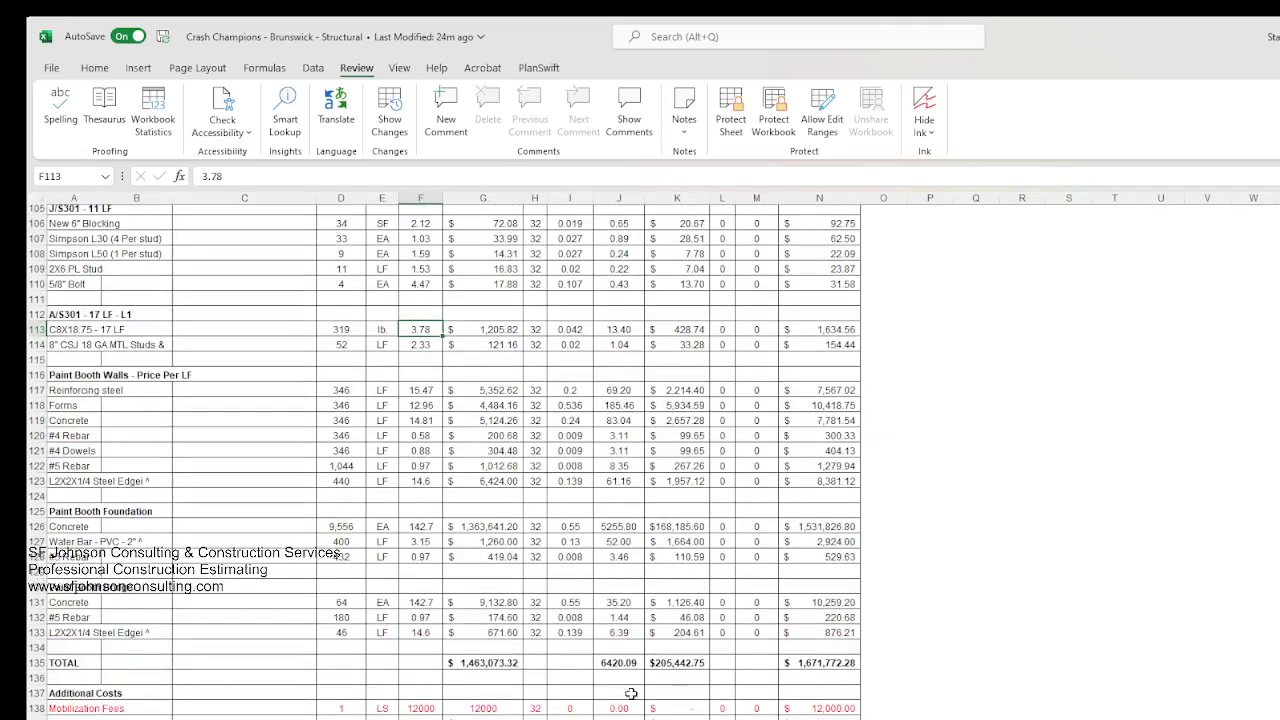
{"action": "scroll", "coordinate": [631, 693], "scroll_direction": "up", "scroll_amount": 9}
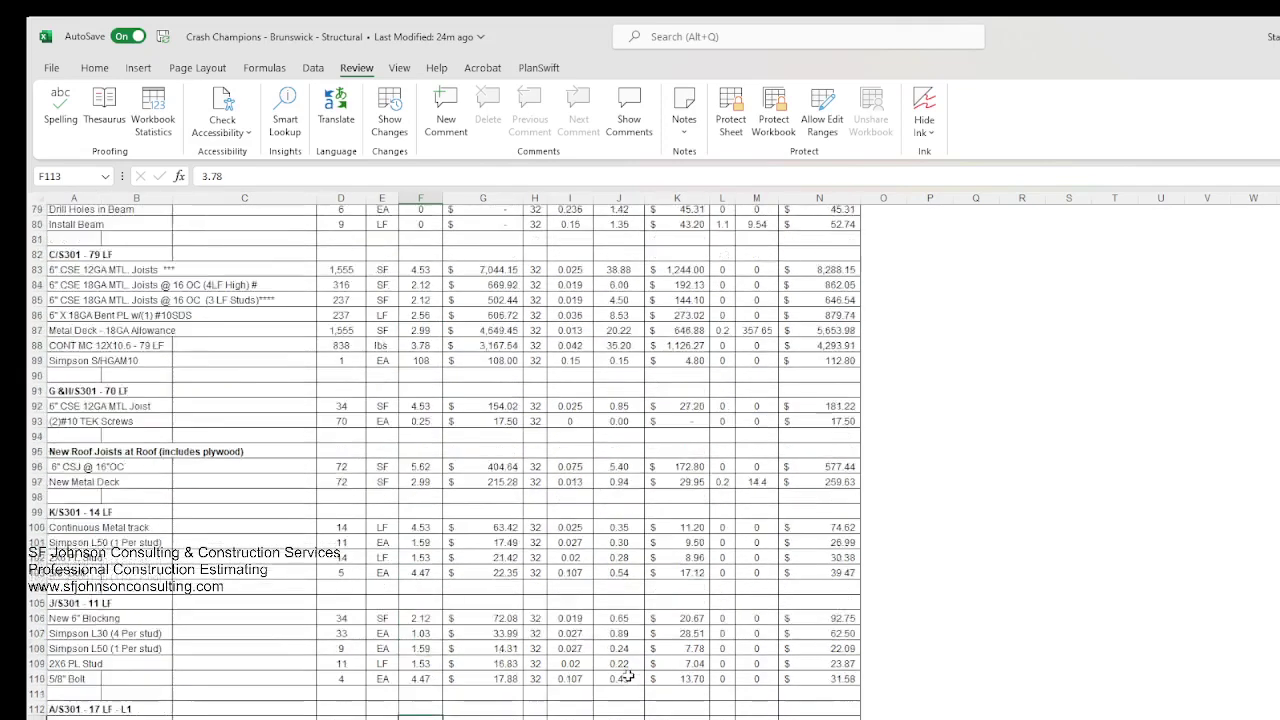
{"action": "scroll", "coordinate": [627, 677], "scroll_direction": "up", "scroll_amount": 1}
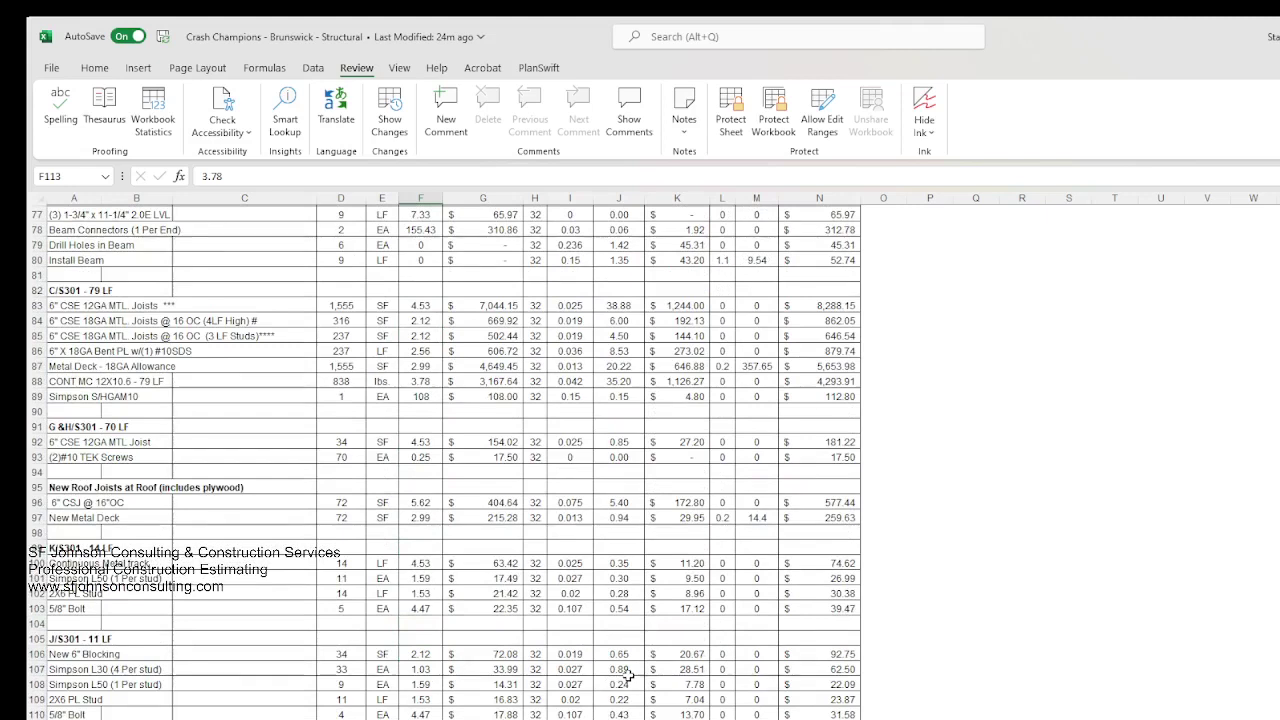